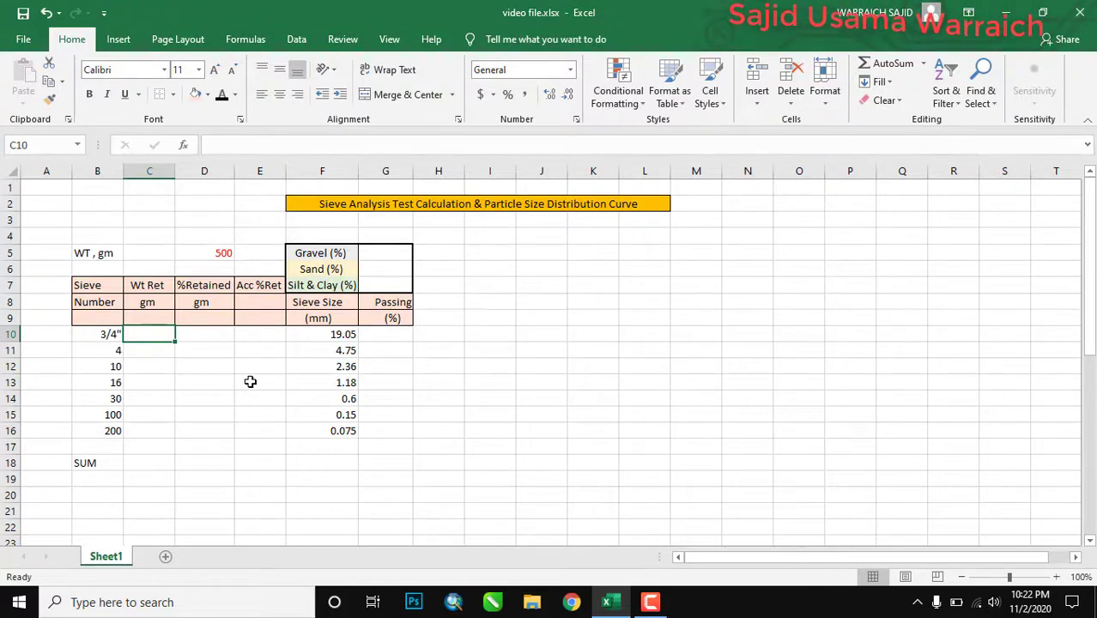
Step: Review the listed sieve numbers and their matching sieve sizes in millimetres
left_click(95, 335)
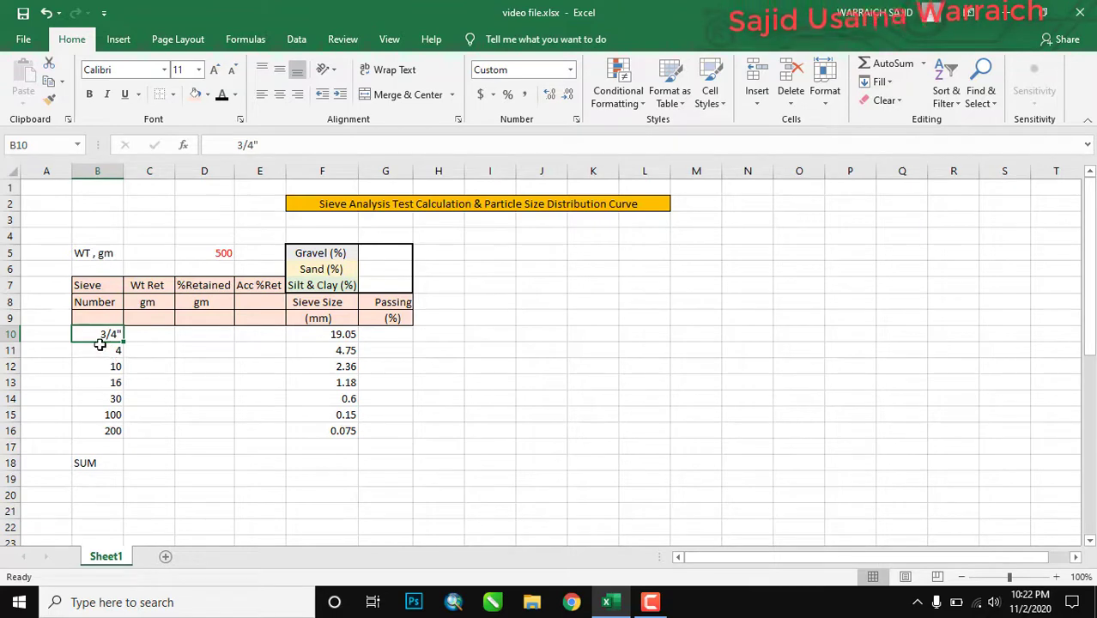
left_click(100, 350)
left_click(103, 366)
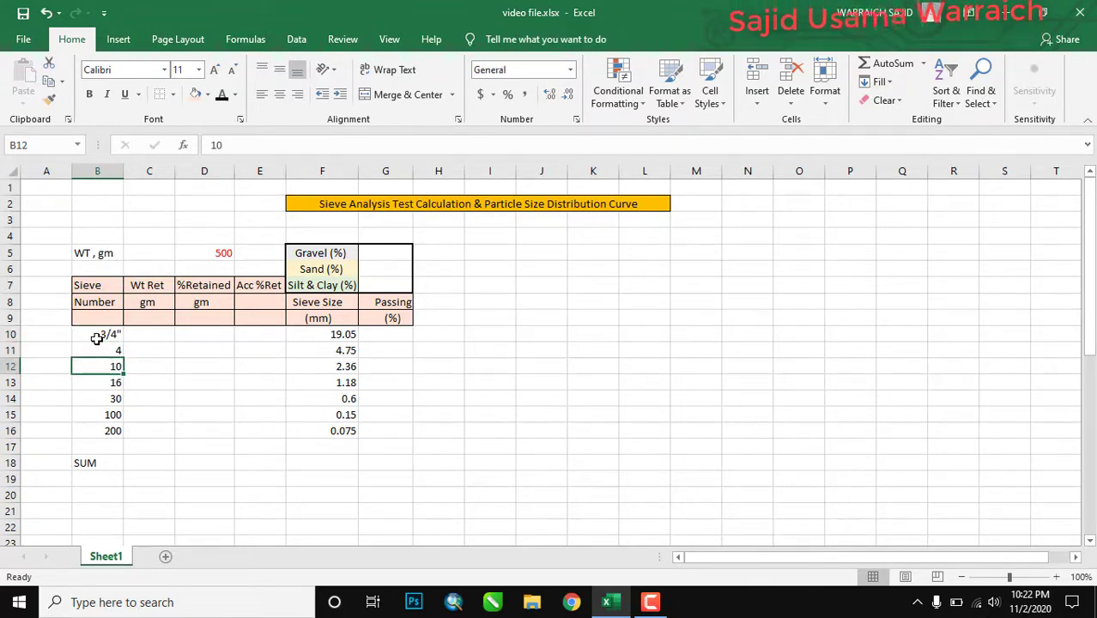
left_click(101, 382)
left_click(108, 398)
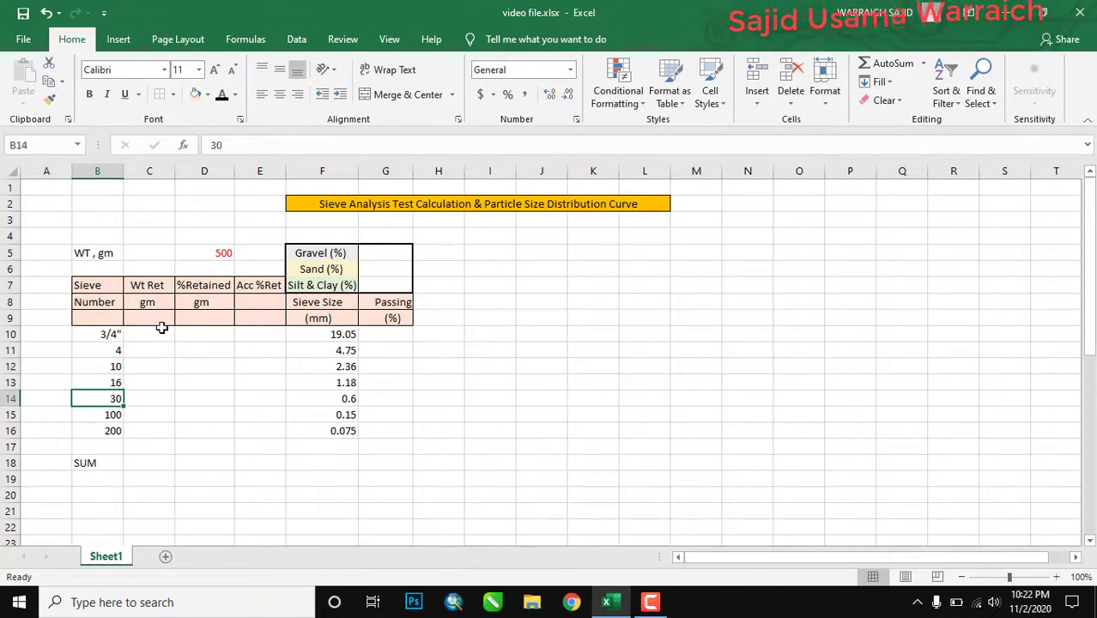
left_click(323, 334)
left_click(327, 350)
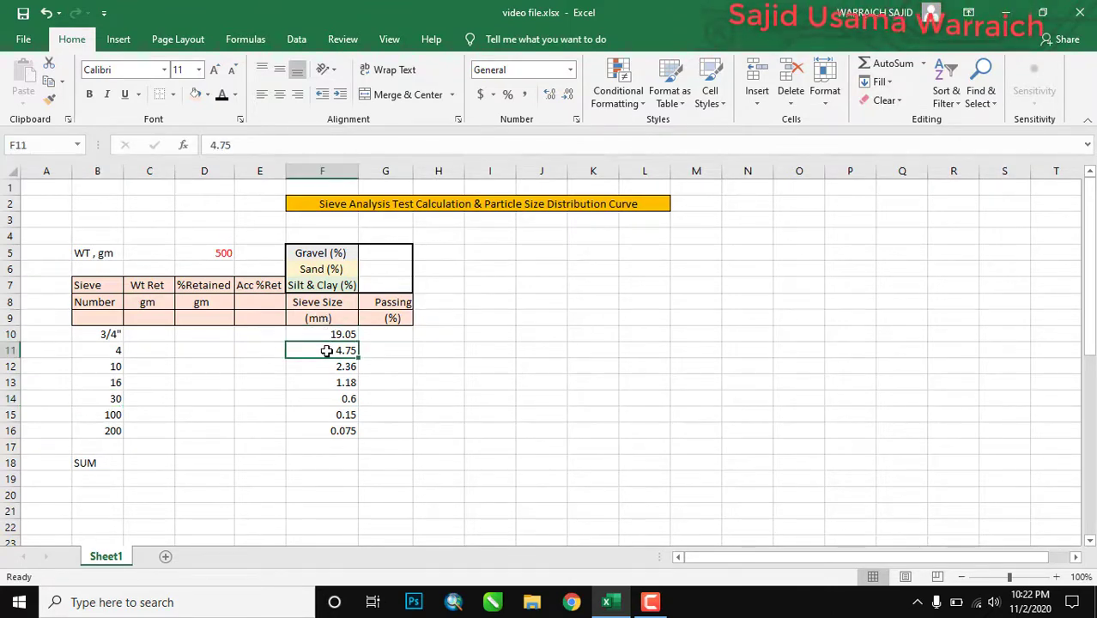
left_click(327, 369)
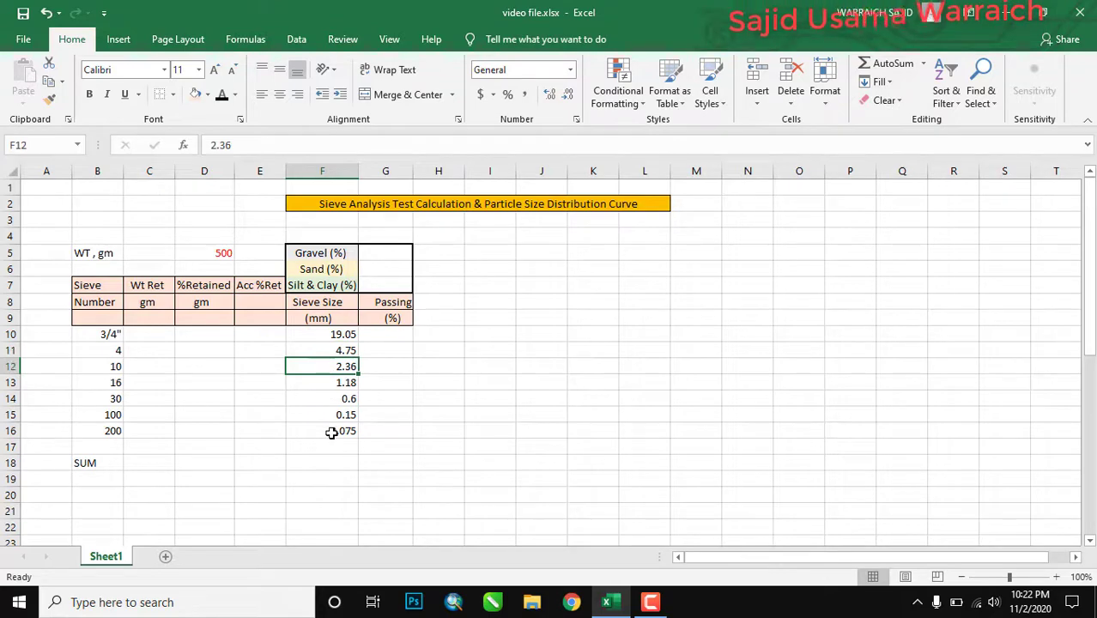
Step: Enter retained weights of 0 for the 3/4" sieve in C10 and 20.4 for the No. 4 sieve in C11
left_click(147, 337)
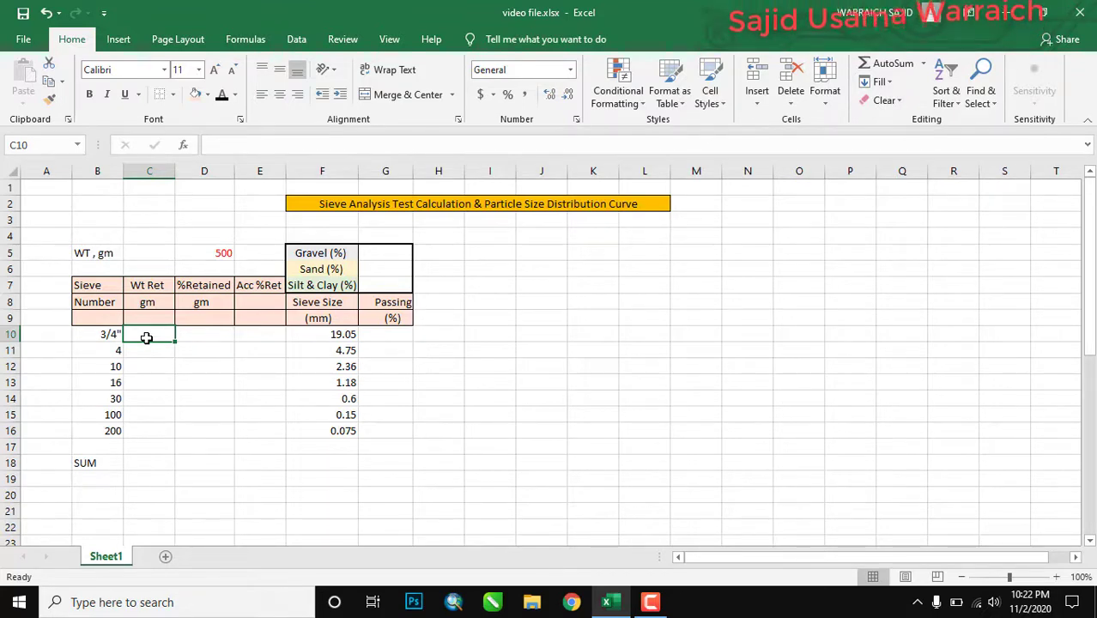
type("0")
key("Return")
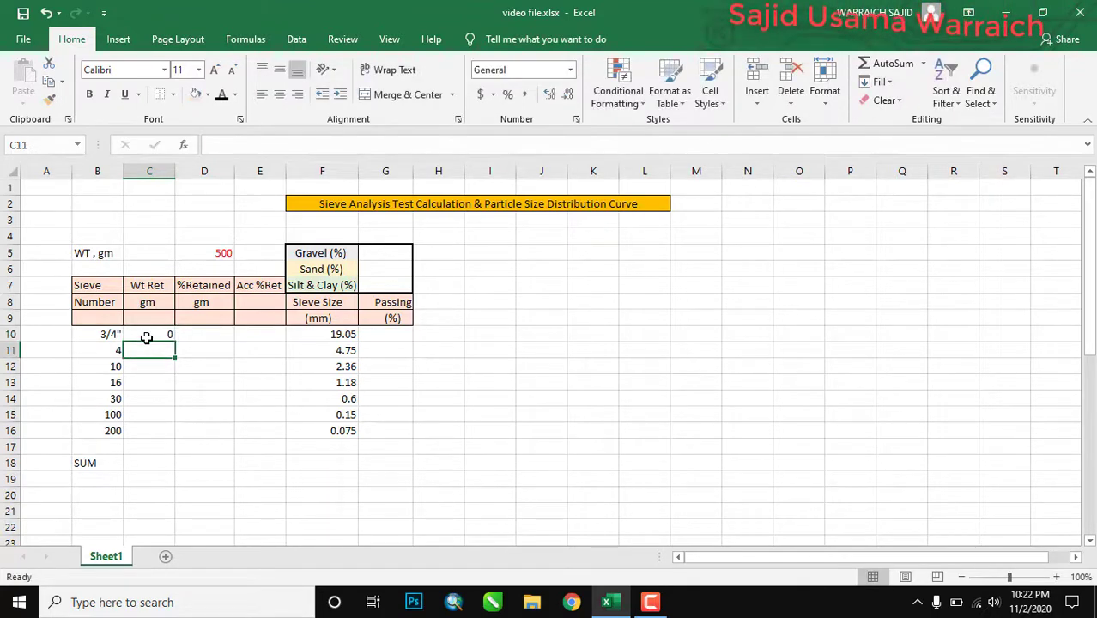
type("20")
key("Return")
type("4")
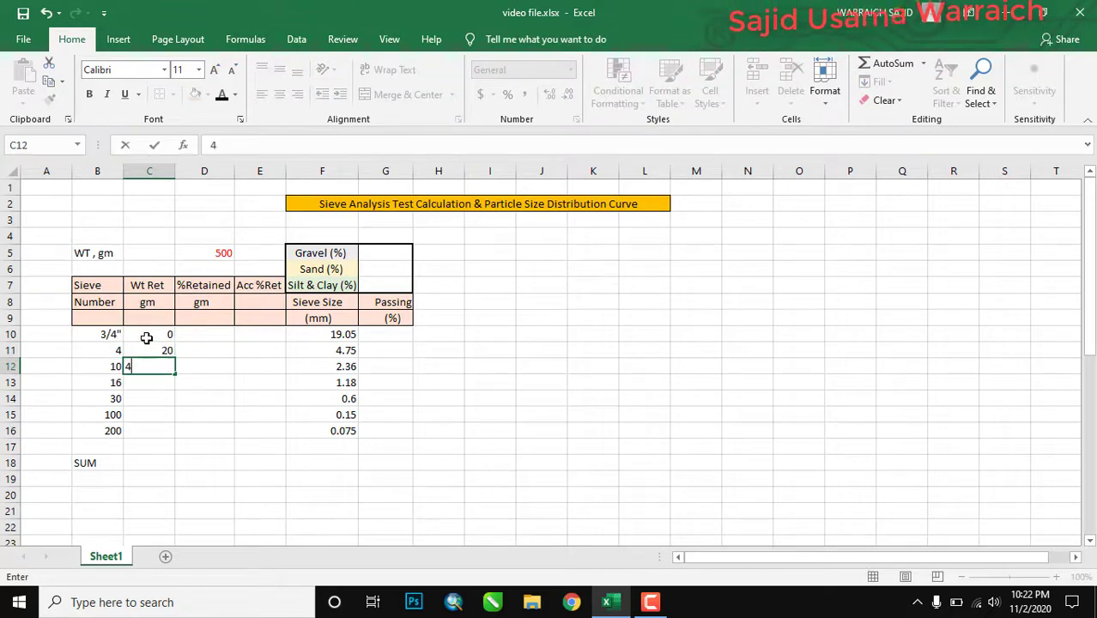
key("BackSpace")
key("Up")
key("BackSpace")
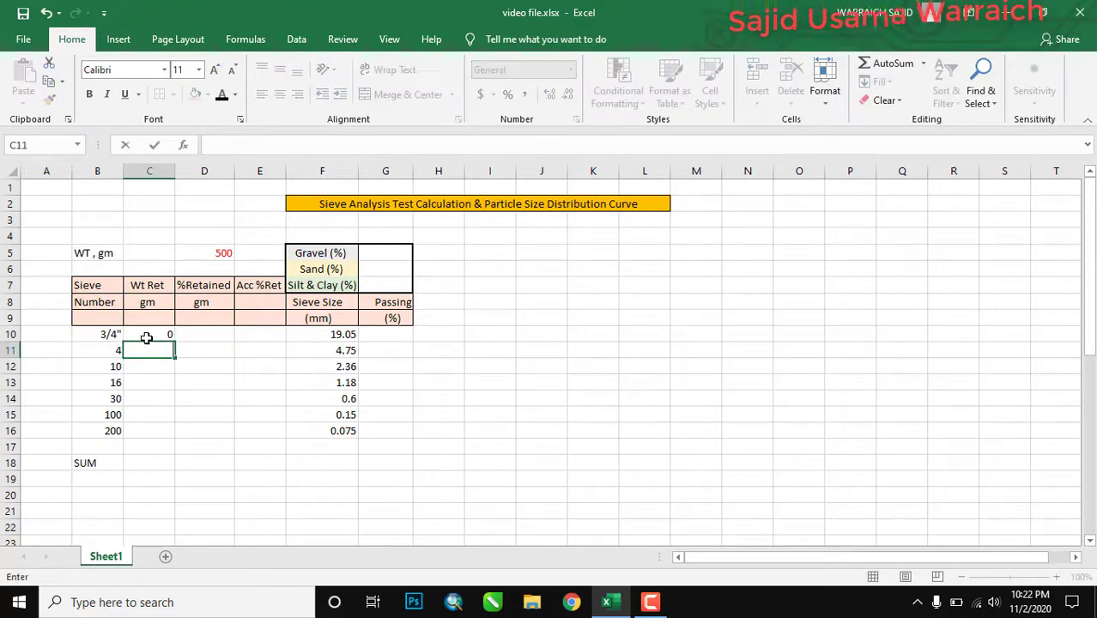
type("20.4")
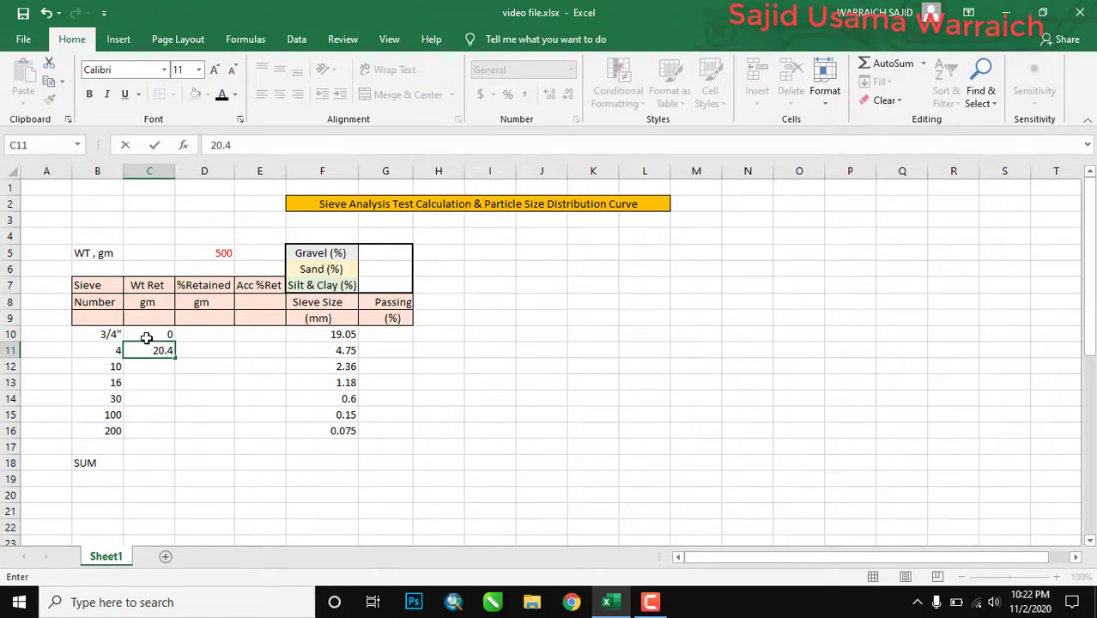
key("Return")
Step: Enter retained weights of 39.09, 63.42 and 89.56 for sieves No. 10, 16 and 30 in C12 to C14
type("39.09")
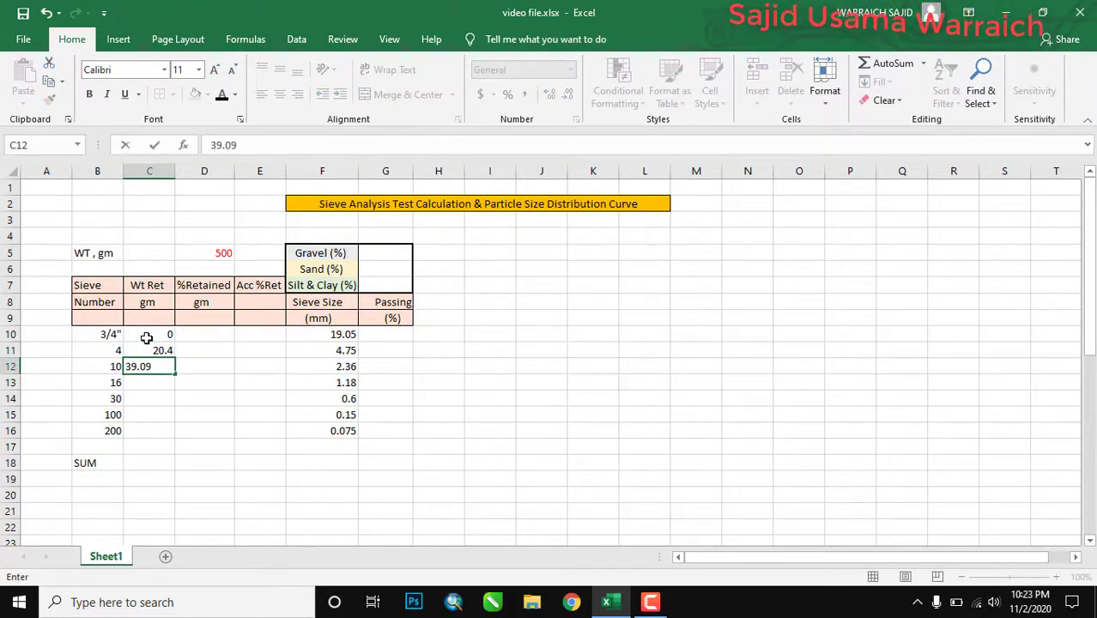
key("Return")
type("63.")
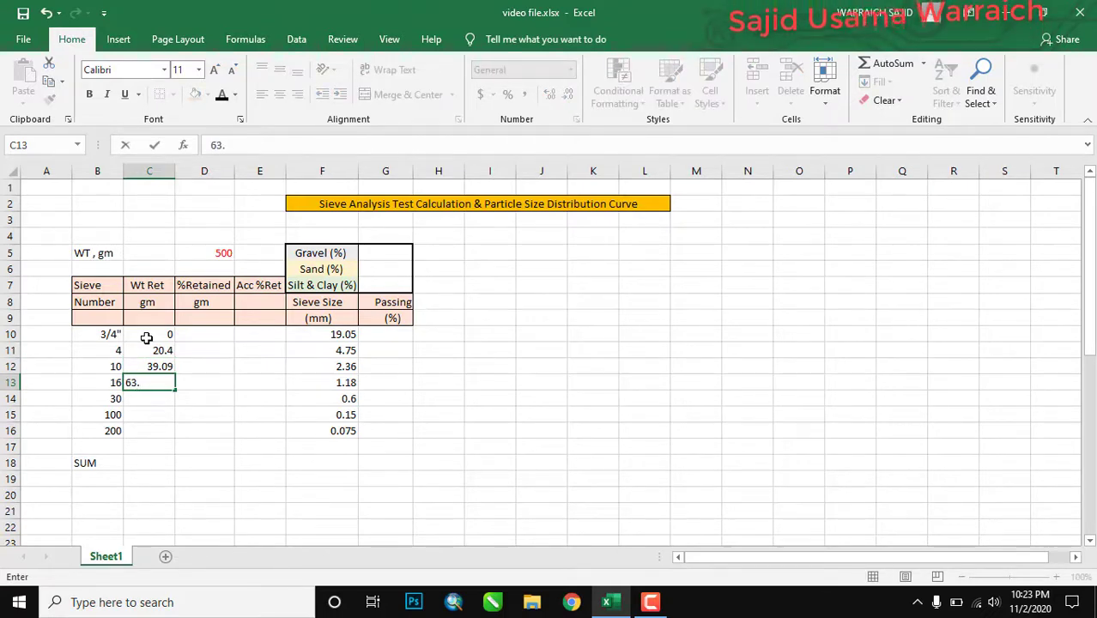
type("42")
key("Return")
type("89")
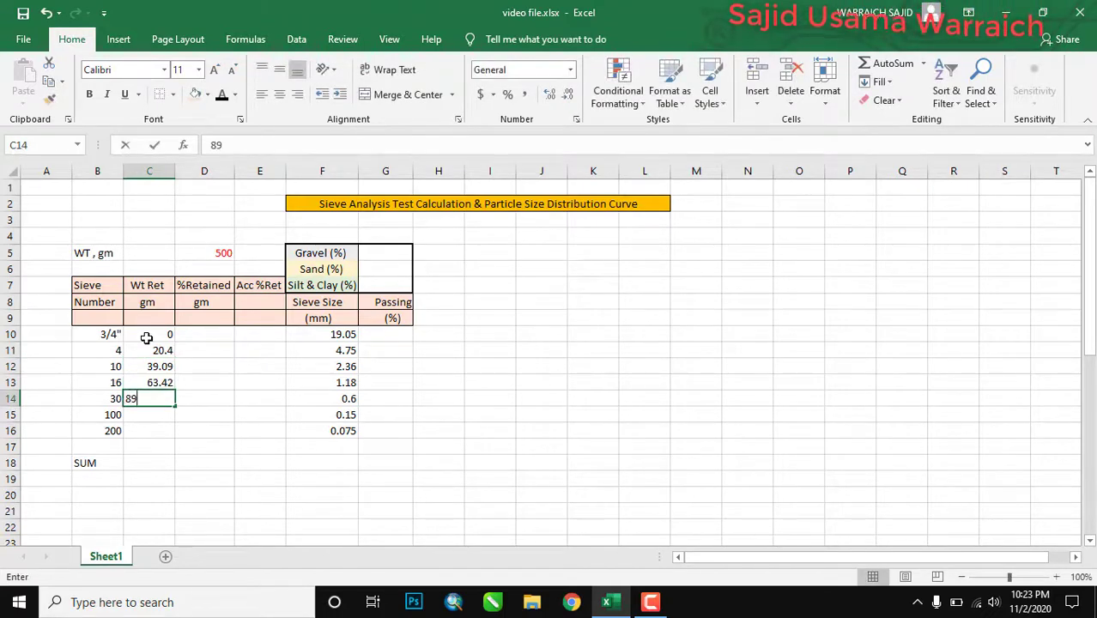
type(".56")
key("Return")
Step: Enter retained weights of 130.56 for sieve No. 100 in C15 and 150.4 for sieve No. 200 in C16
type("130.56")
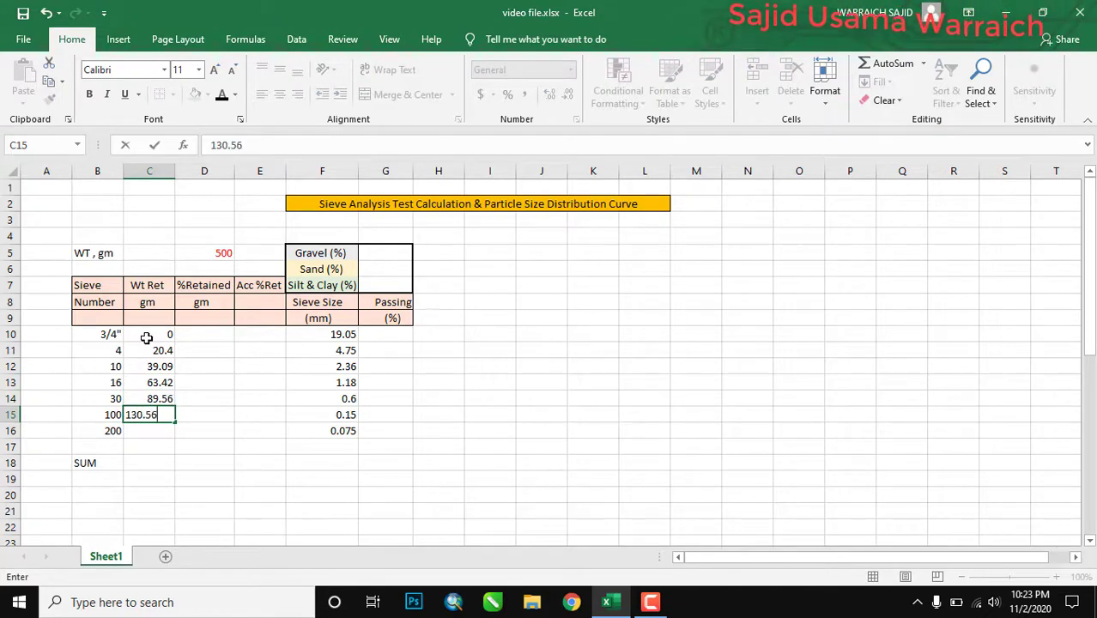
key("Return")
type("150")
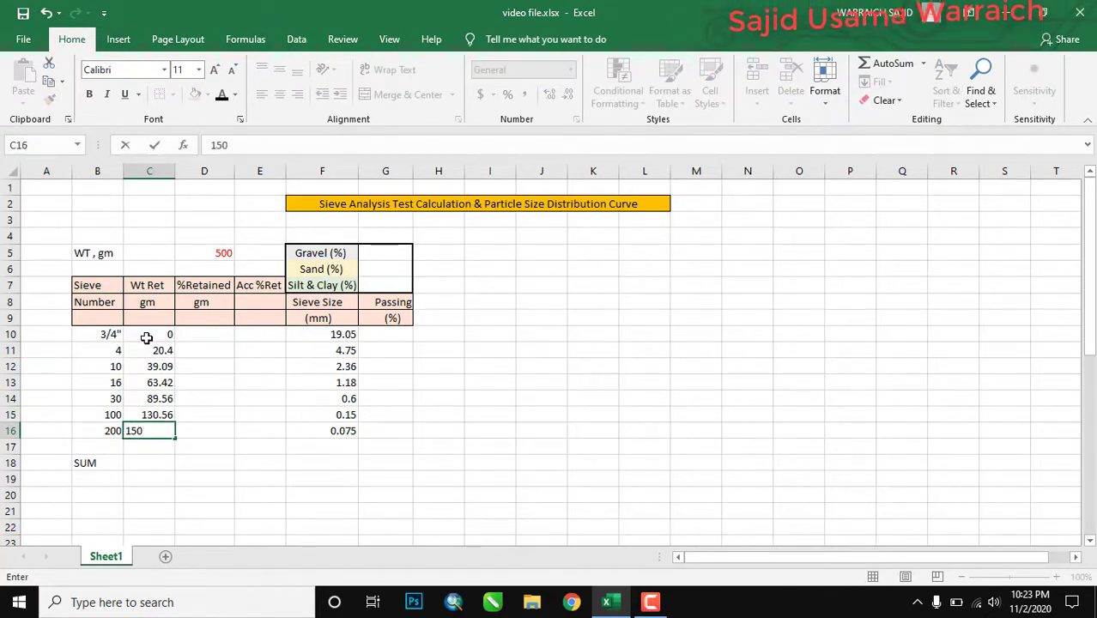
type(".4")
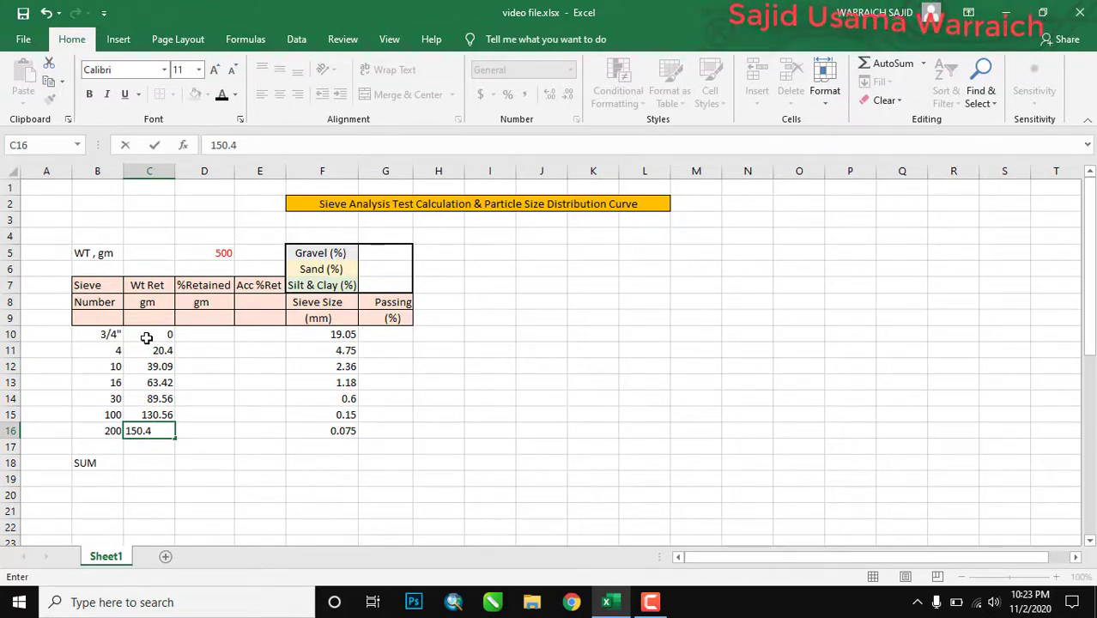
key("Return")
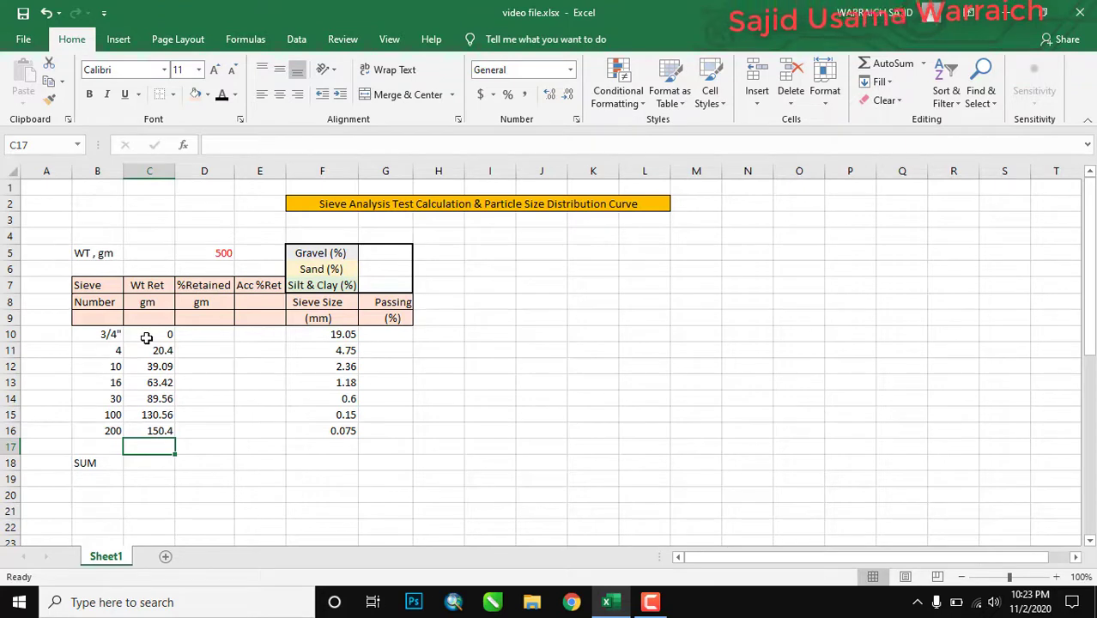
Step: Total the retained weights in the SUM row, cell C18, with the formula =SUM(C10:C16)
key("Down")
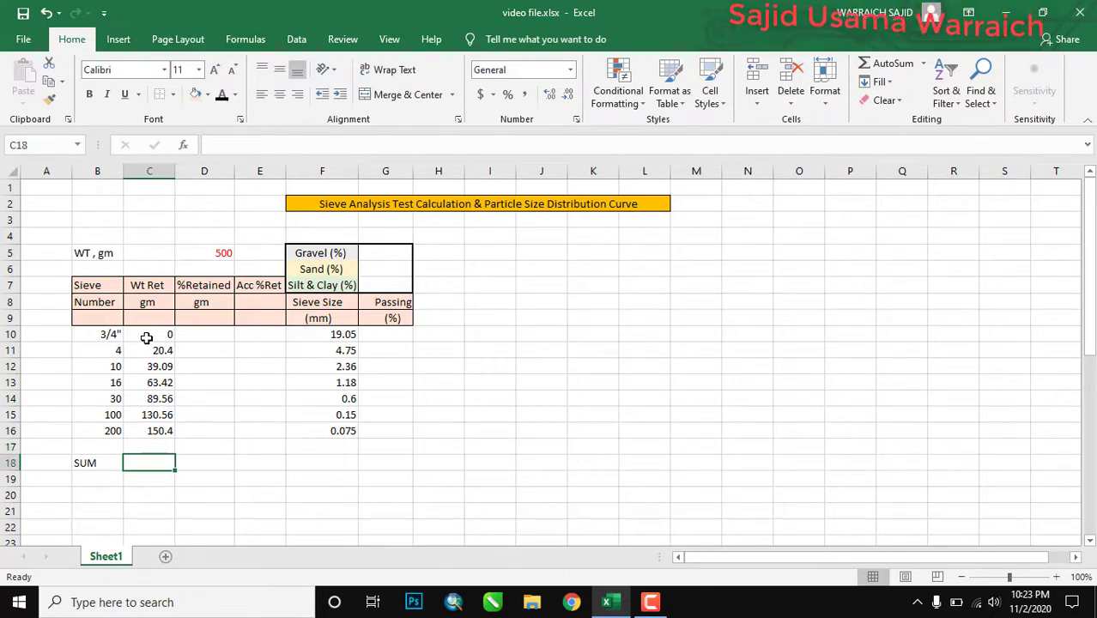
type("=")
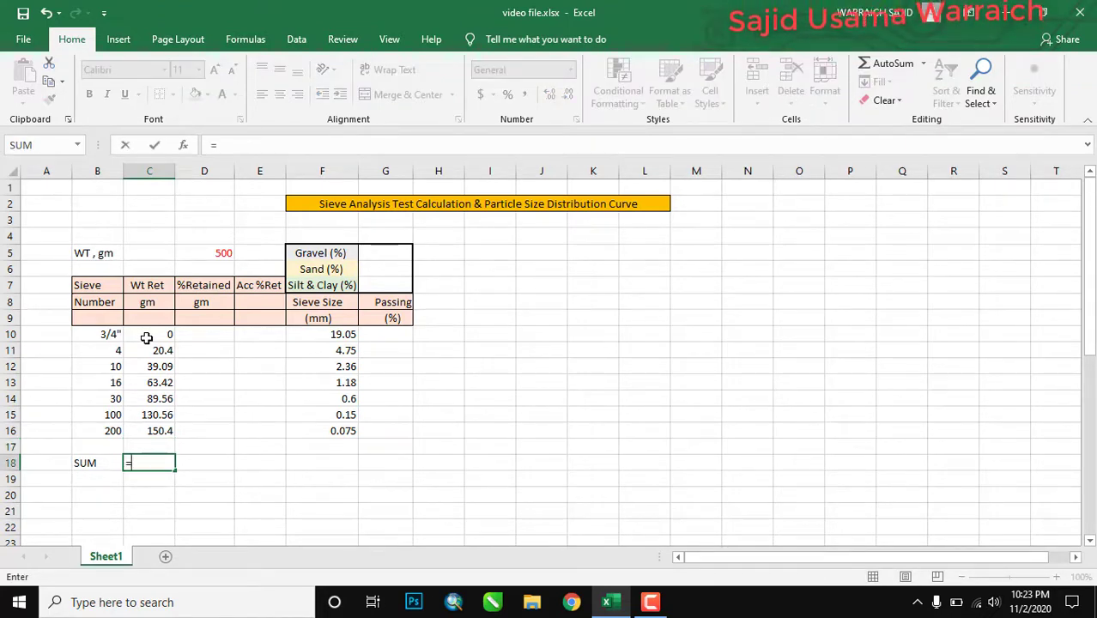
type("SUM")
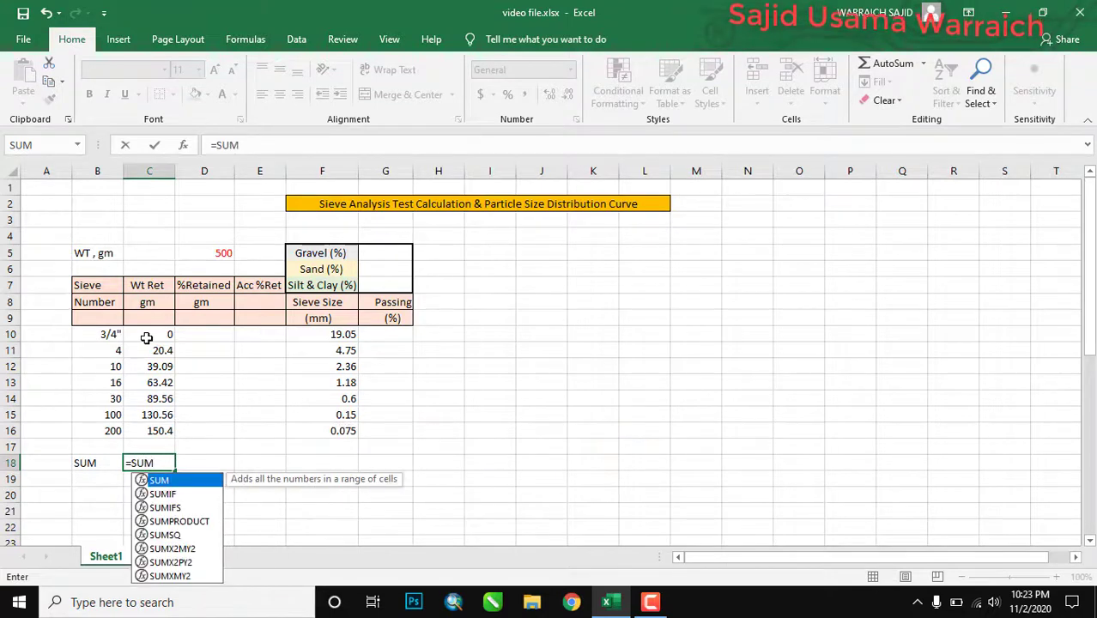
type("(")
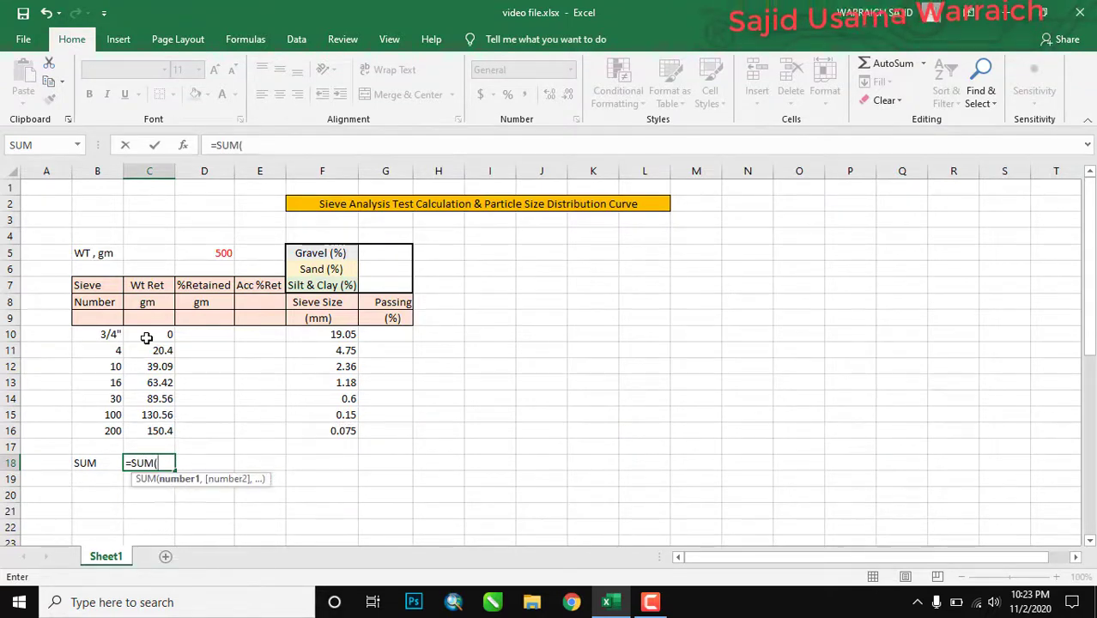
type("C")
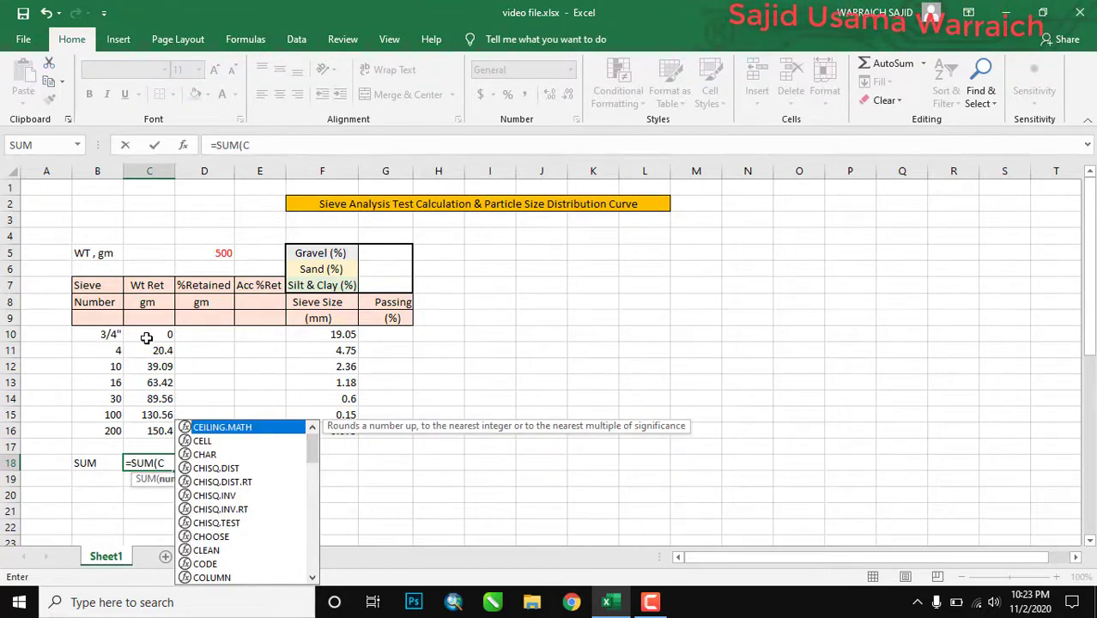
type("1")
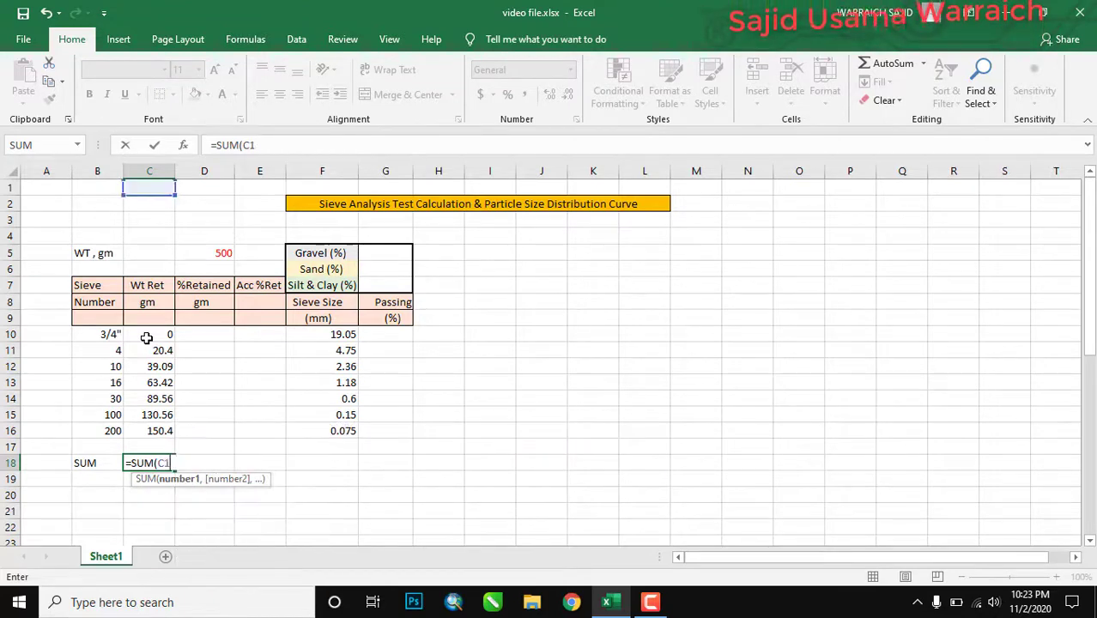
type("0")
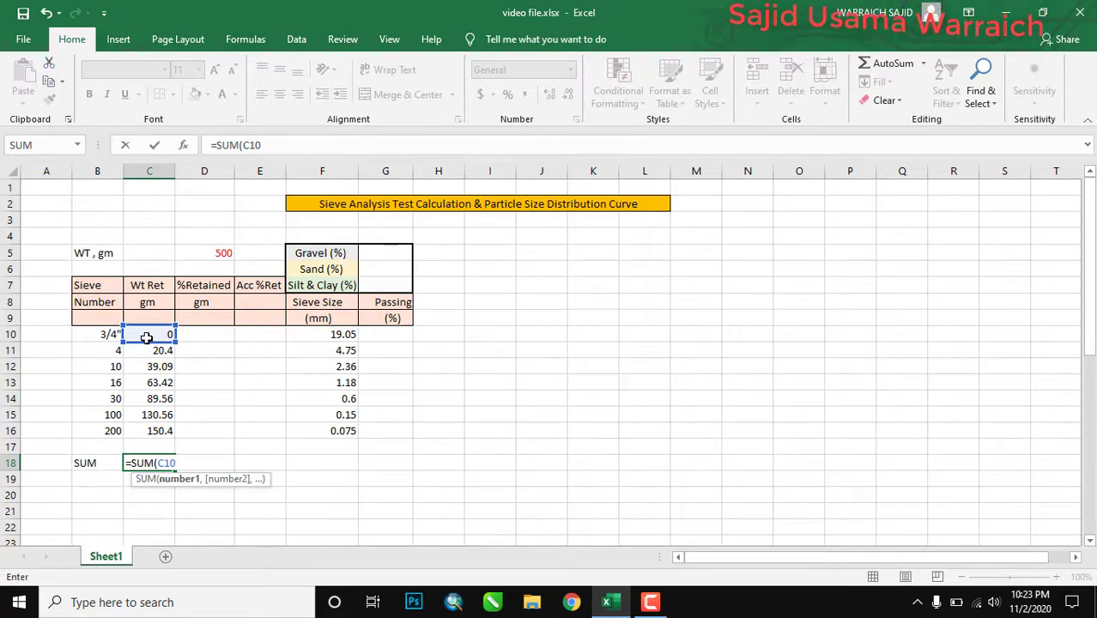
type(":")
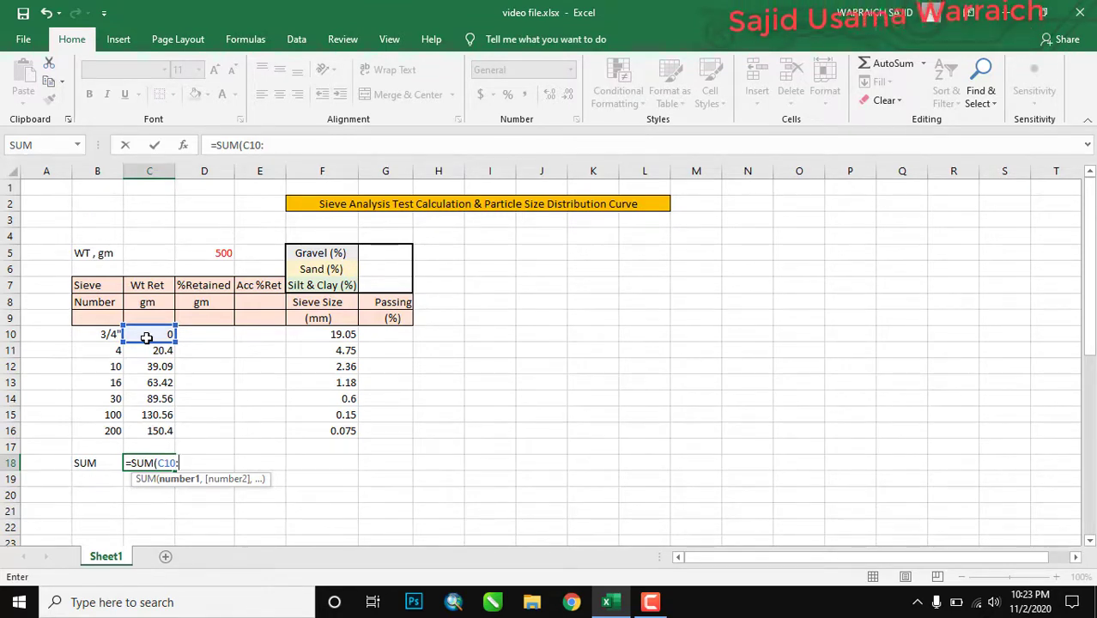
type("C16")
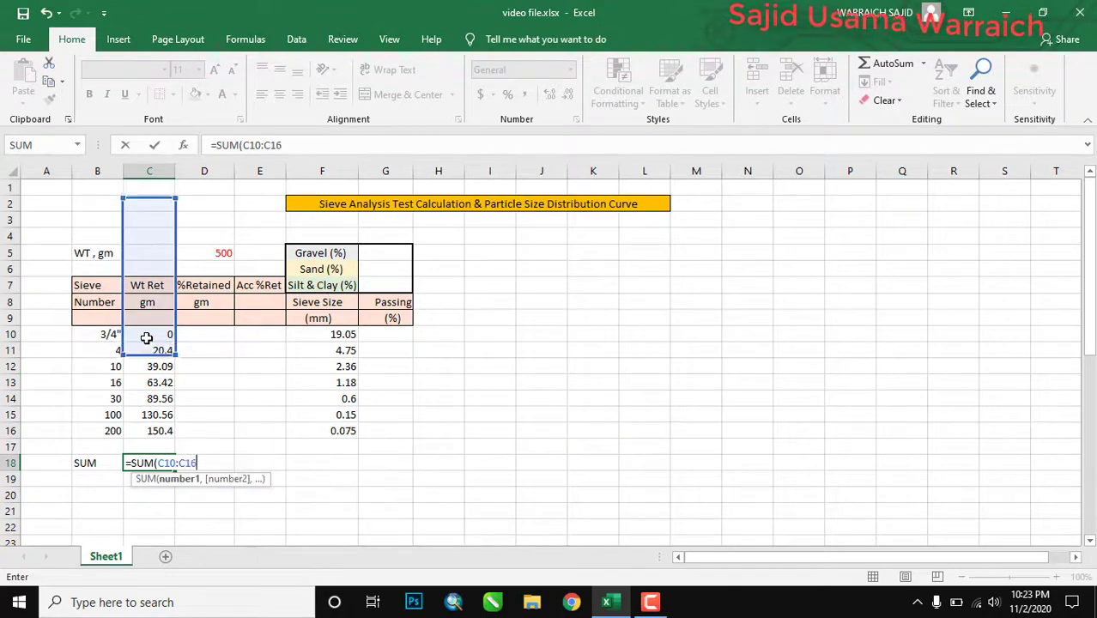
type(")")
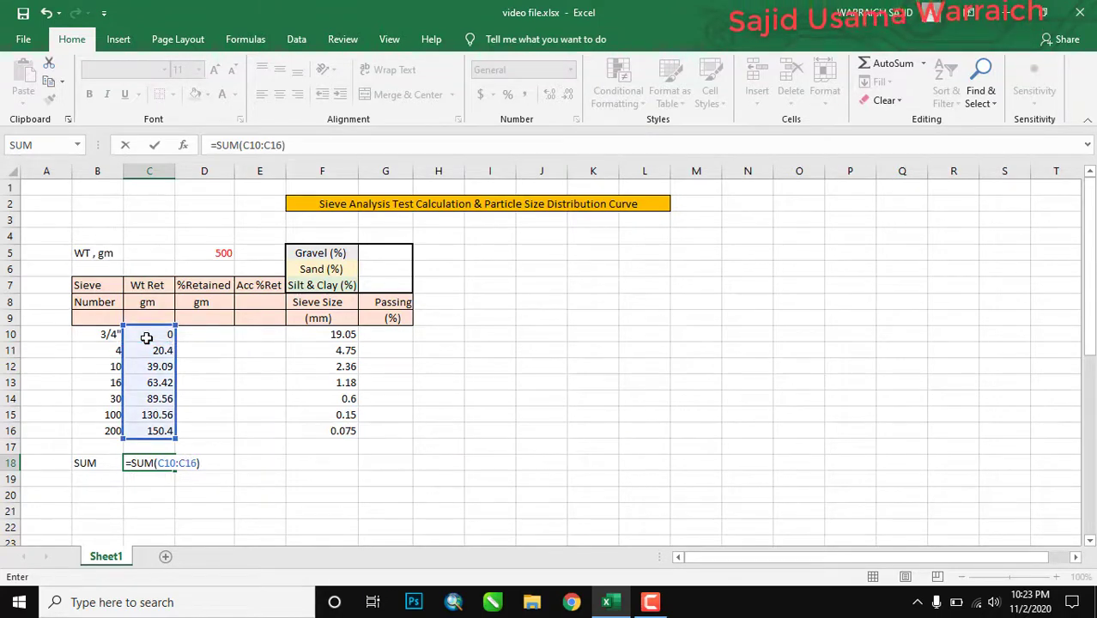
key("Return")
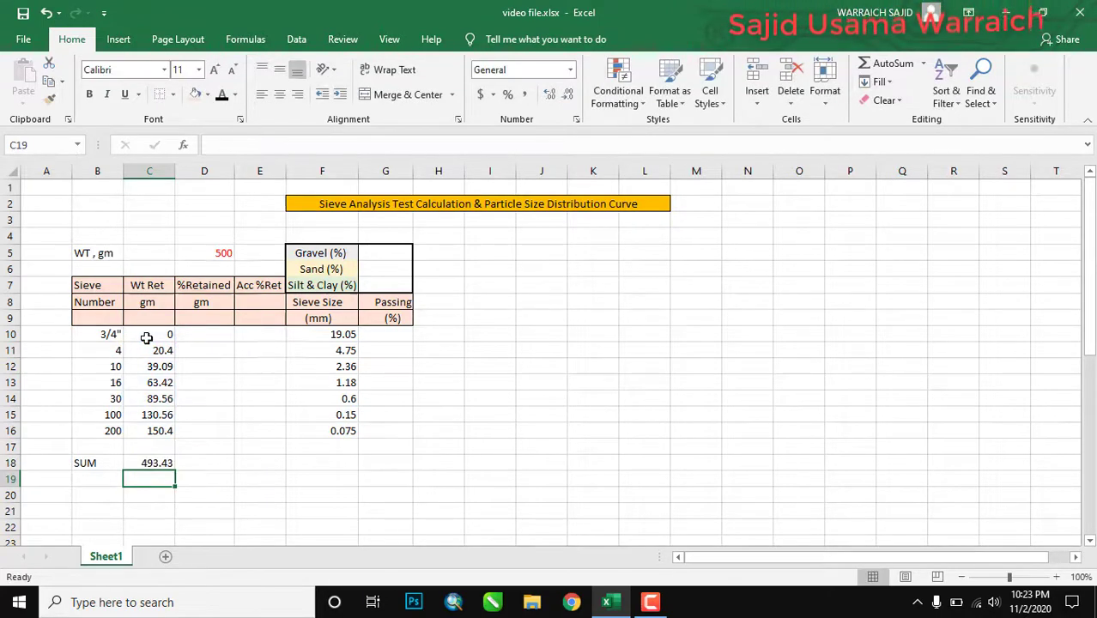
Step: Calculate the percentage retained for the 3/4" sieve in D10 with the formula =C10*100/D$5
left_click(206, 337)
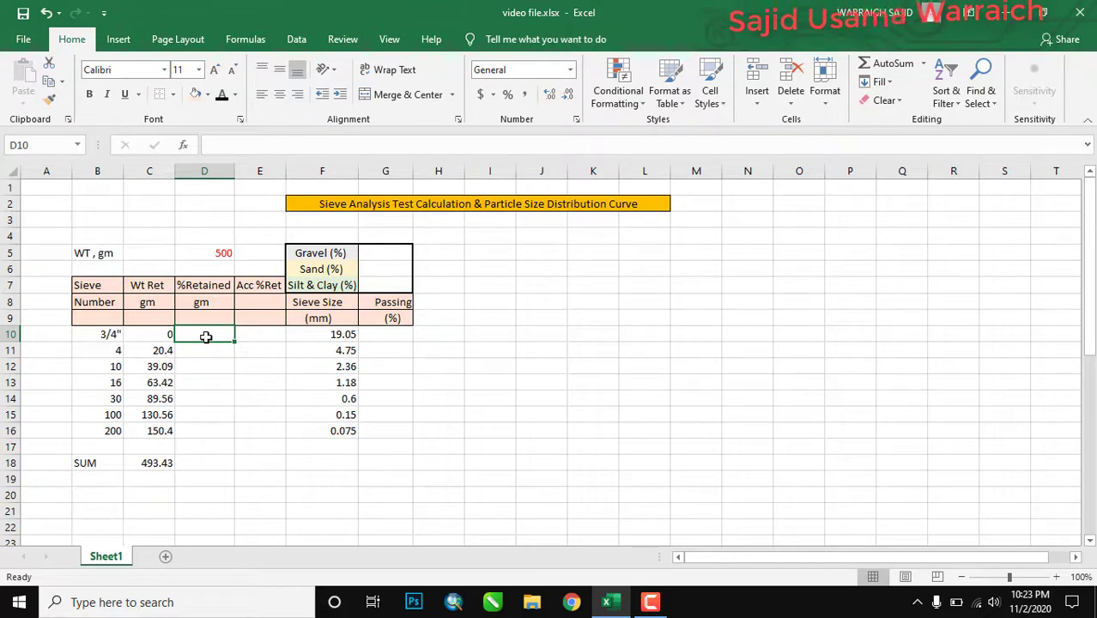
type("=C")
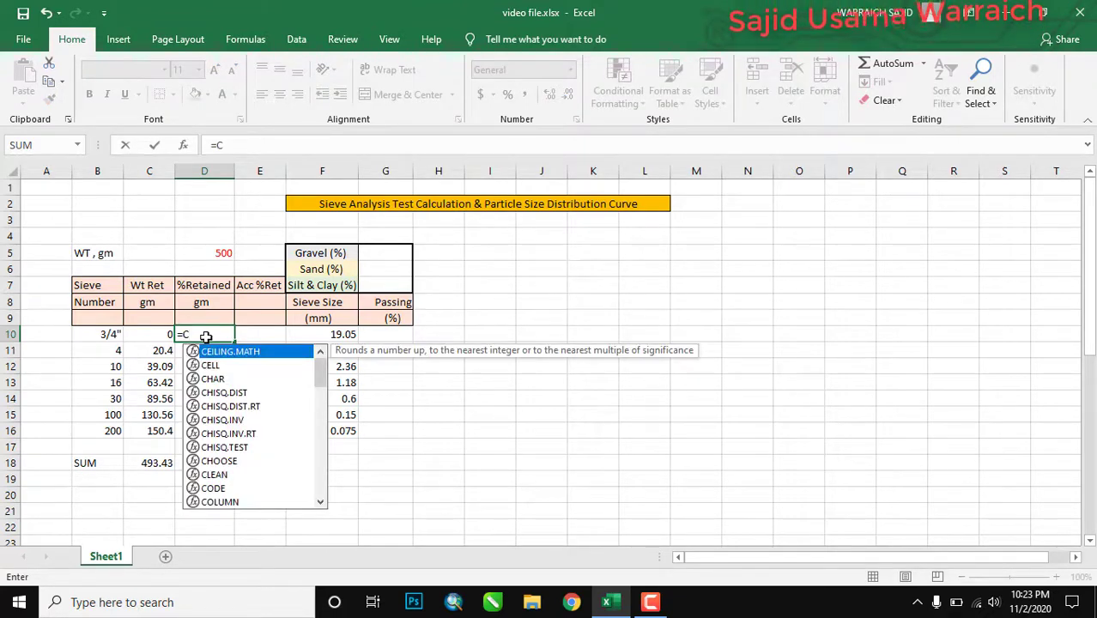
type("10")
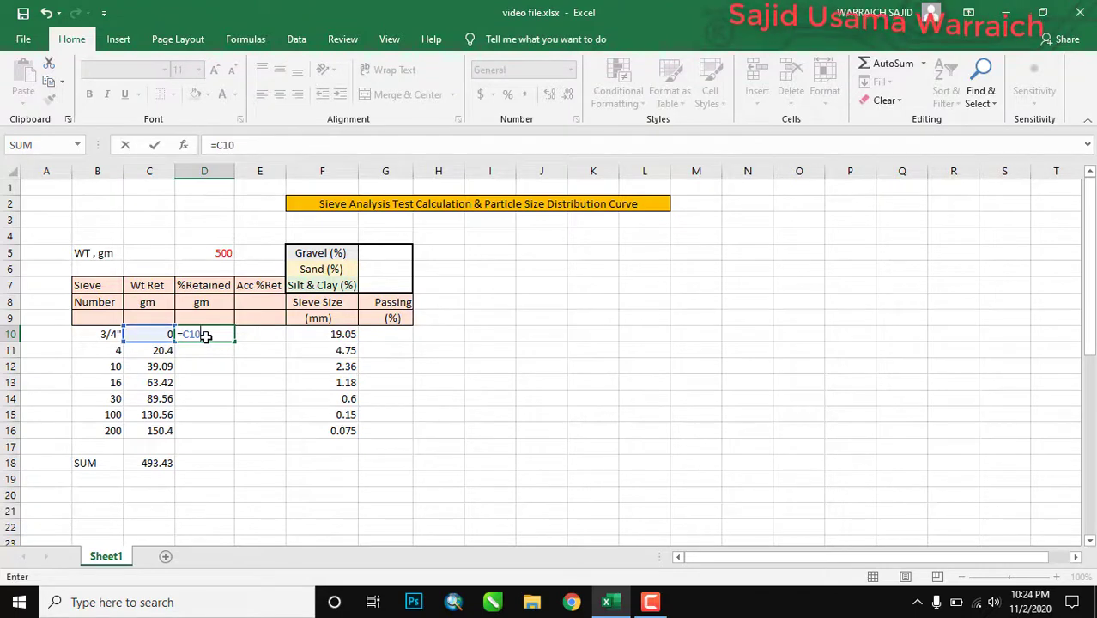
type("*1")
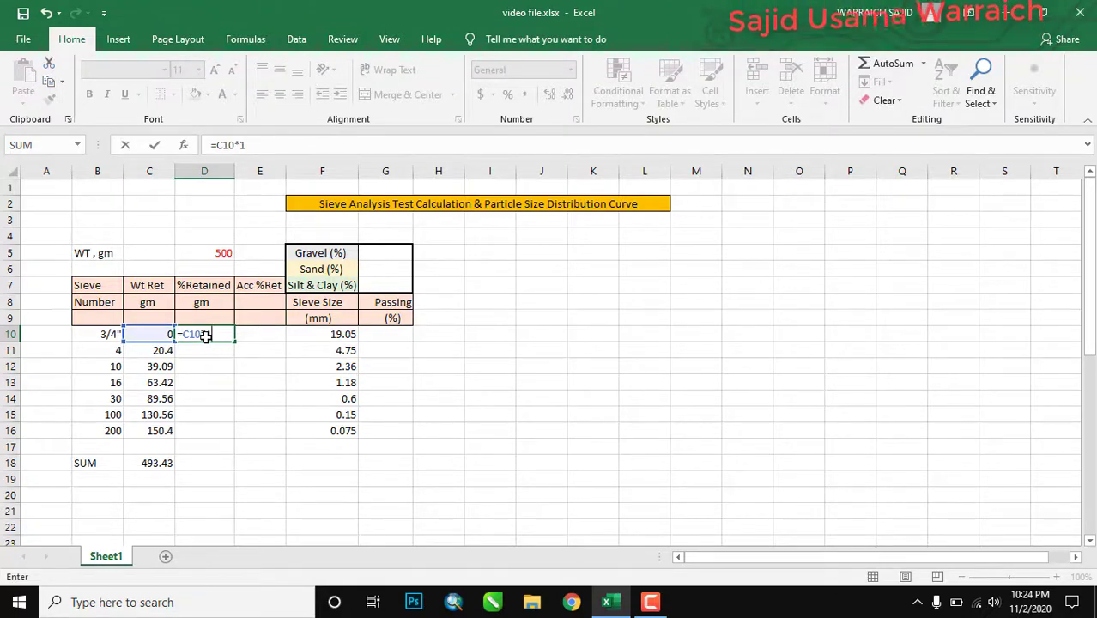
type("00/D")
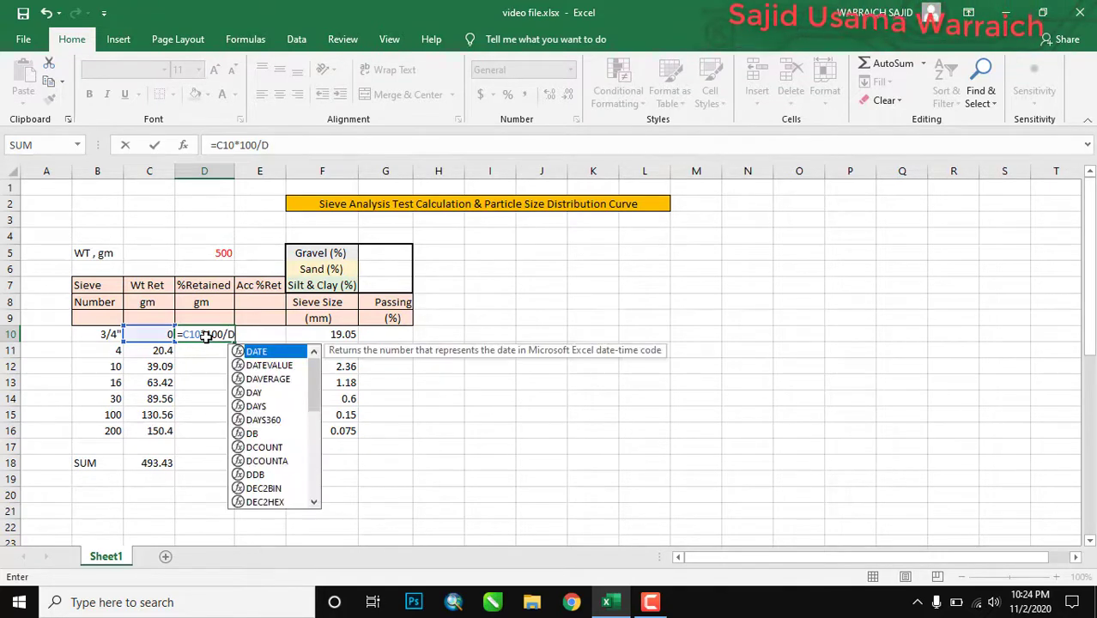
type("$5")
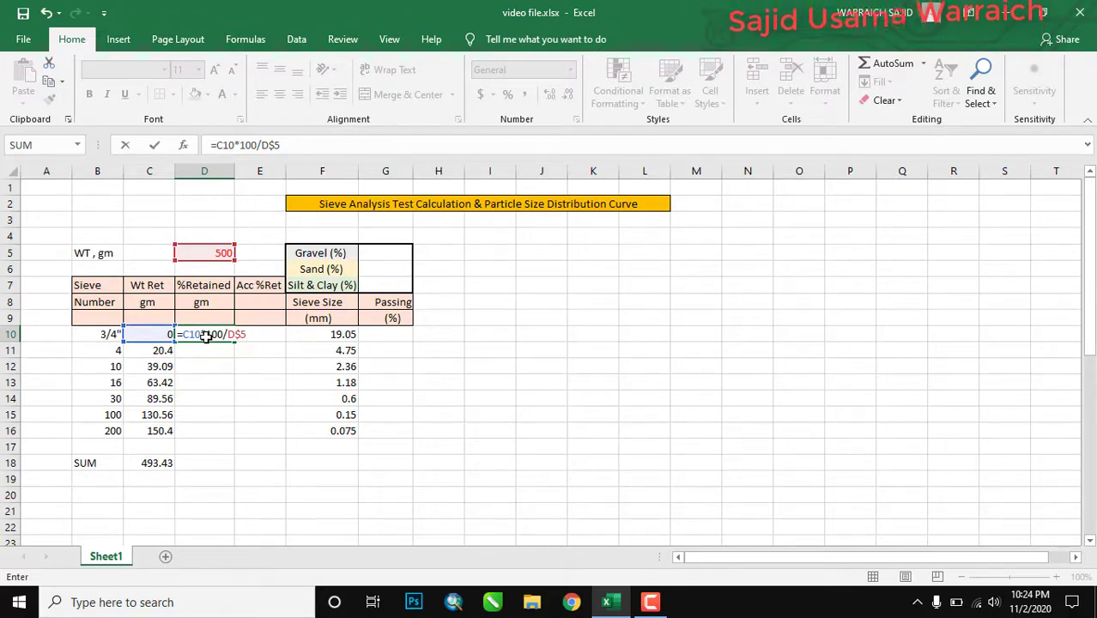
key("Return")
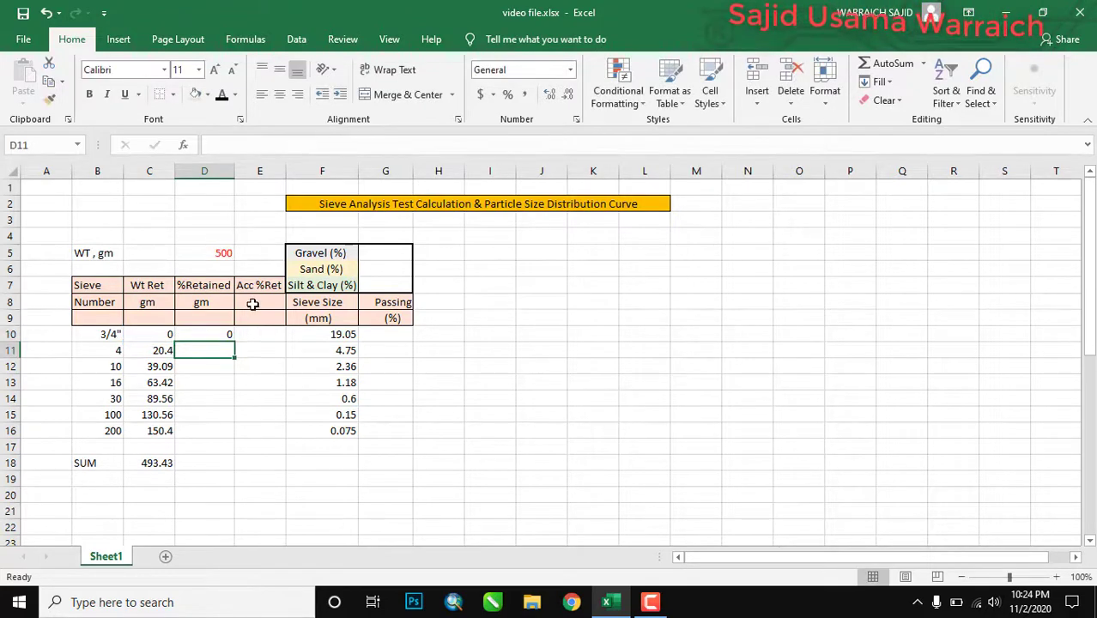
Step: Copy the percentage retained formula from D10 down through D16 and select cell E10
left_click(223, 328)
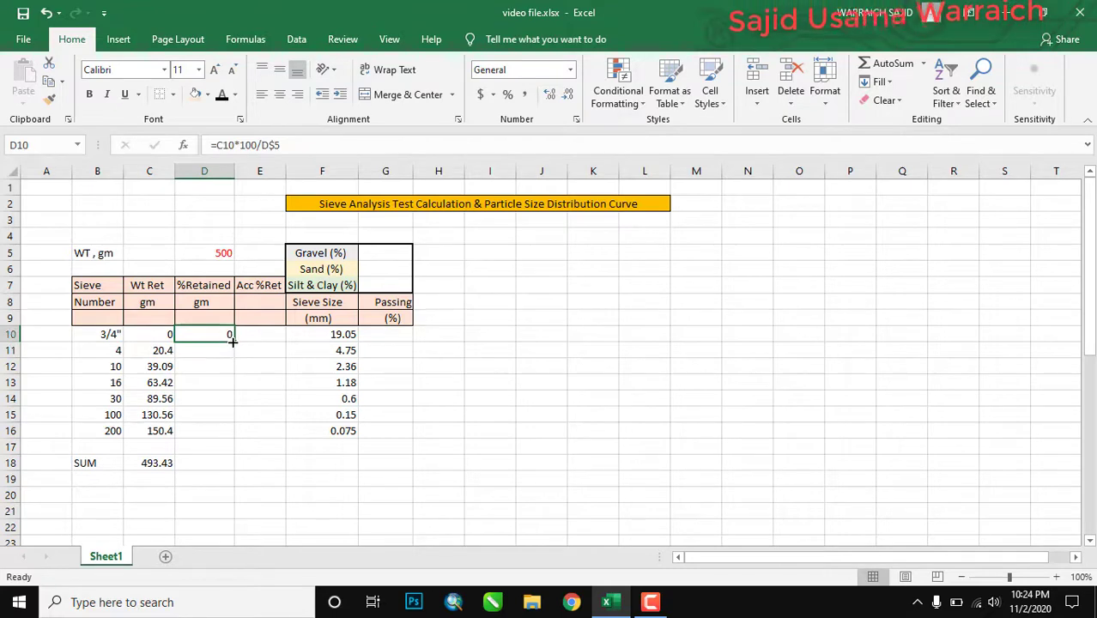
left_click_drag(234, 343, 235, 432)
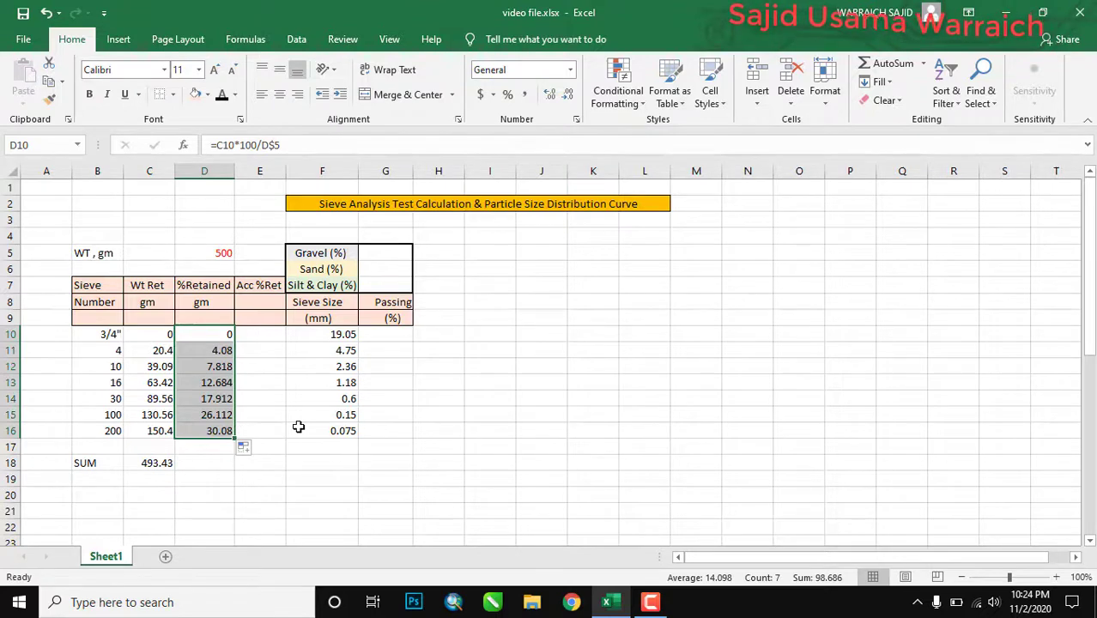
left_click(258, 337)
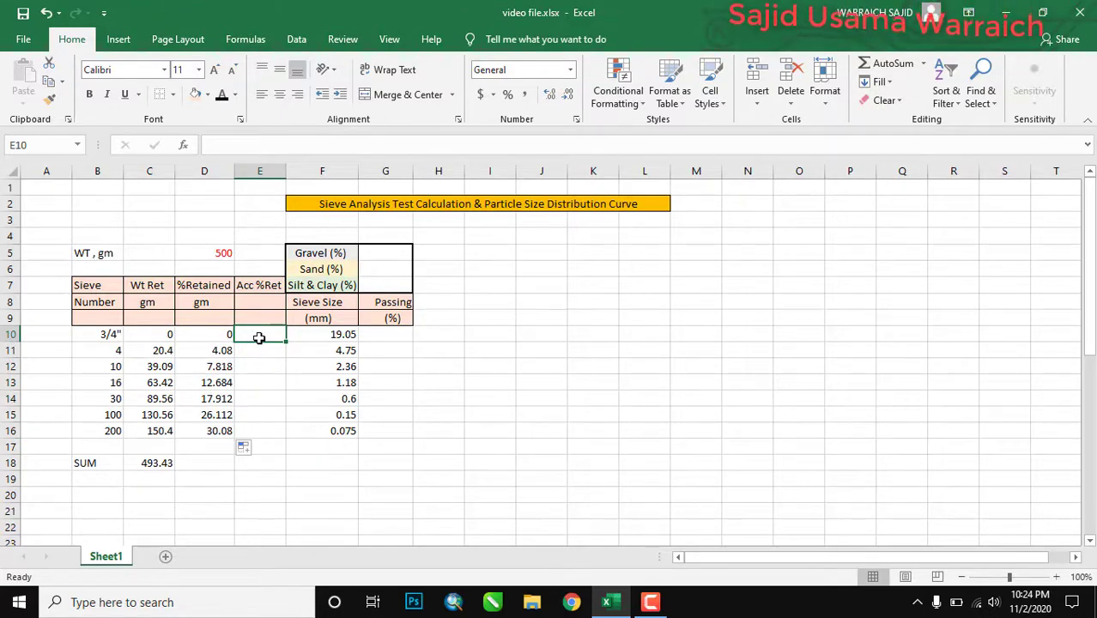
type("=")
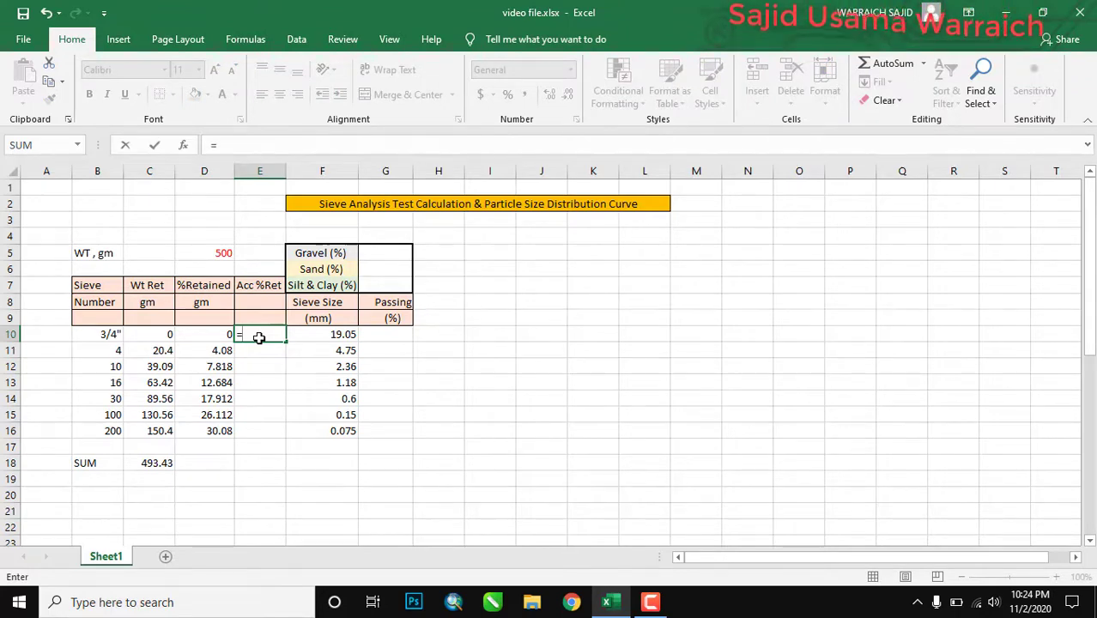
type("d11")
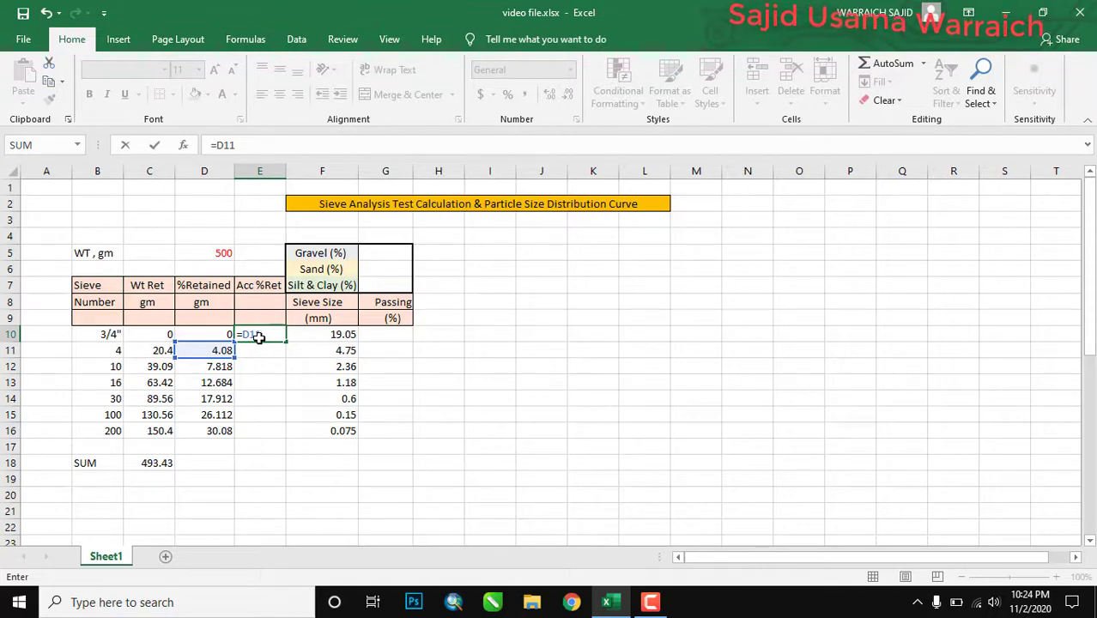
key("BackSpace")
key("BackSpace")
key("BackSpace")
key("BackSpace")
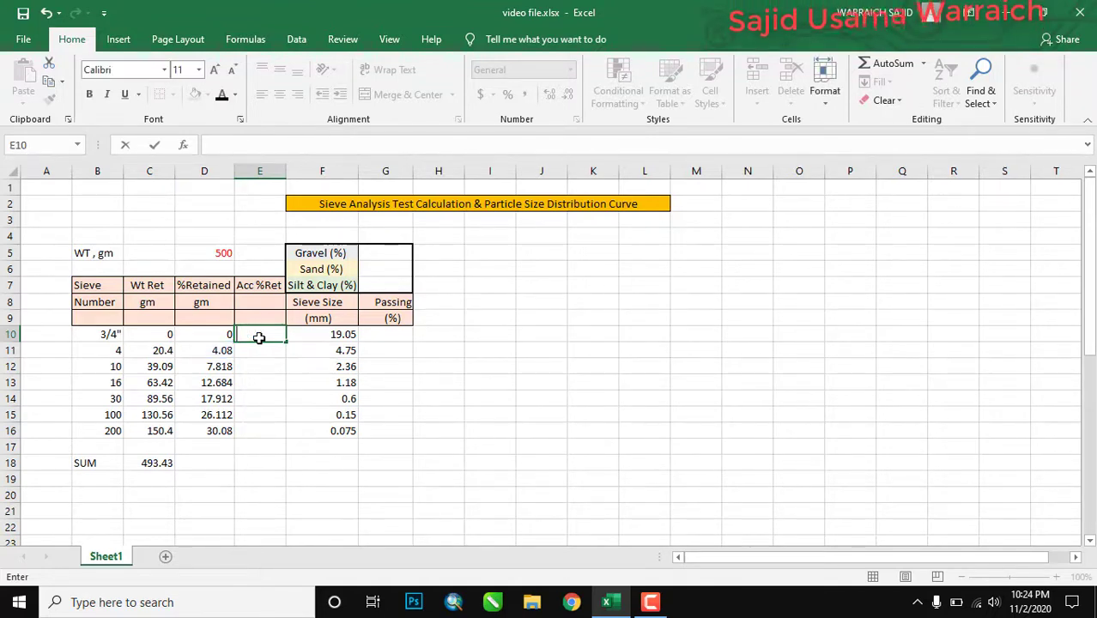
Step: Complete the Acc %Ret column with 0 in E10 and the formula =D11+E10 in E11, filled down to E16
type("0")
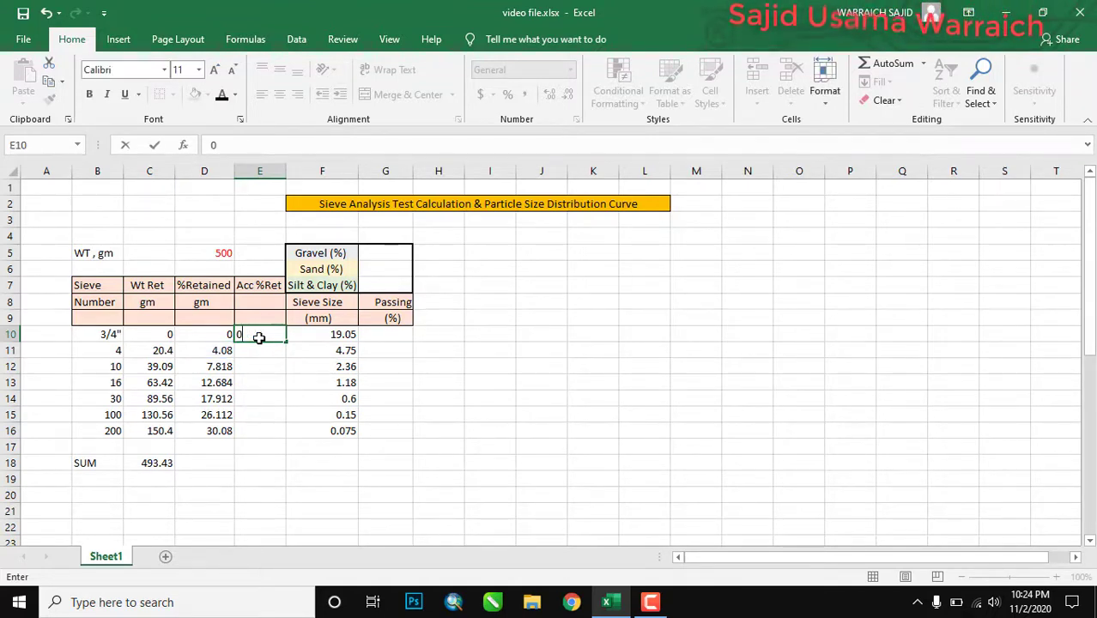
key("Return")
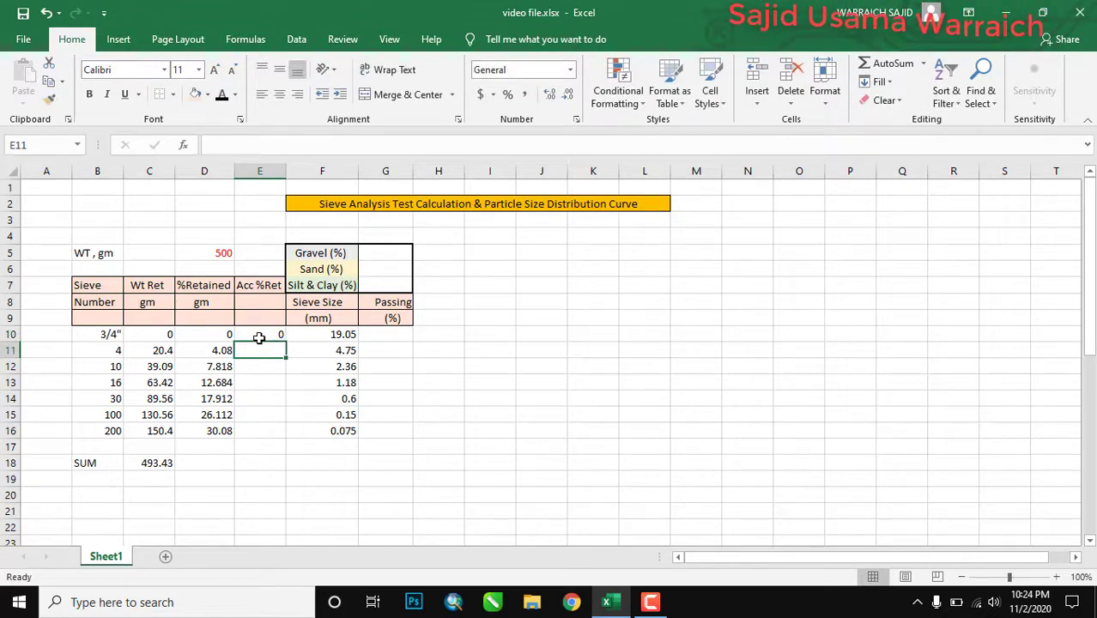
type("=")
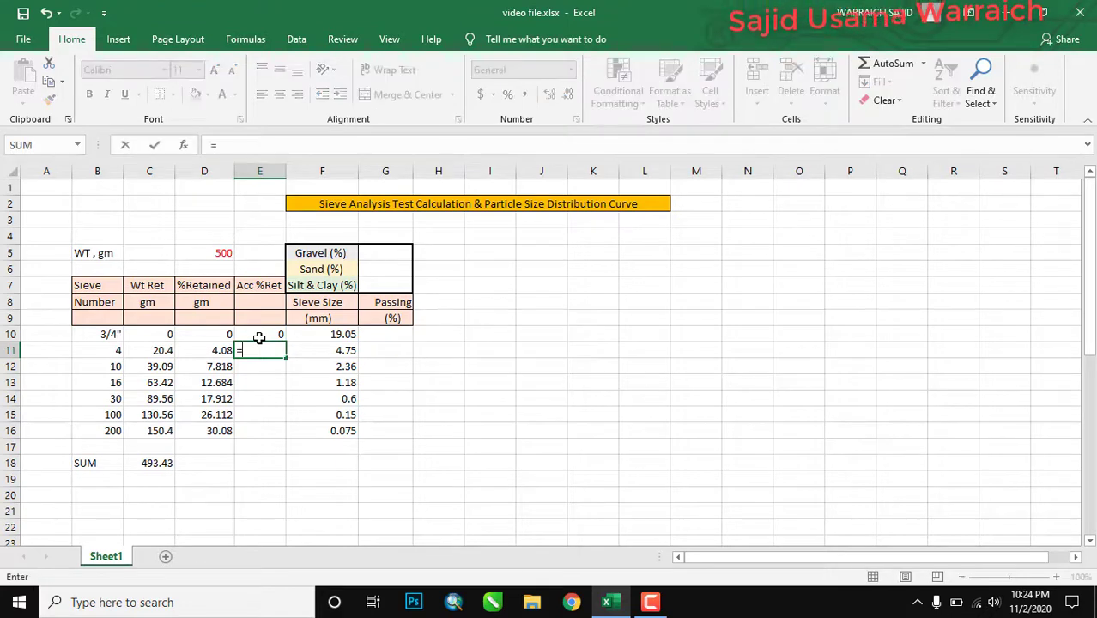
type("D")
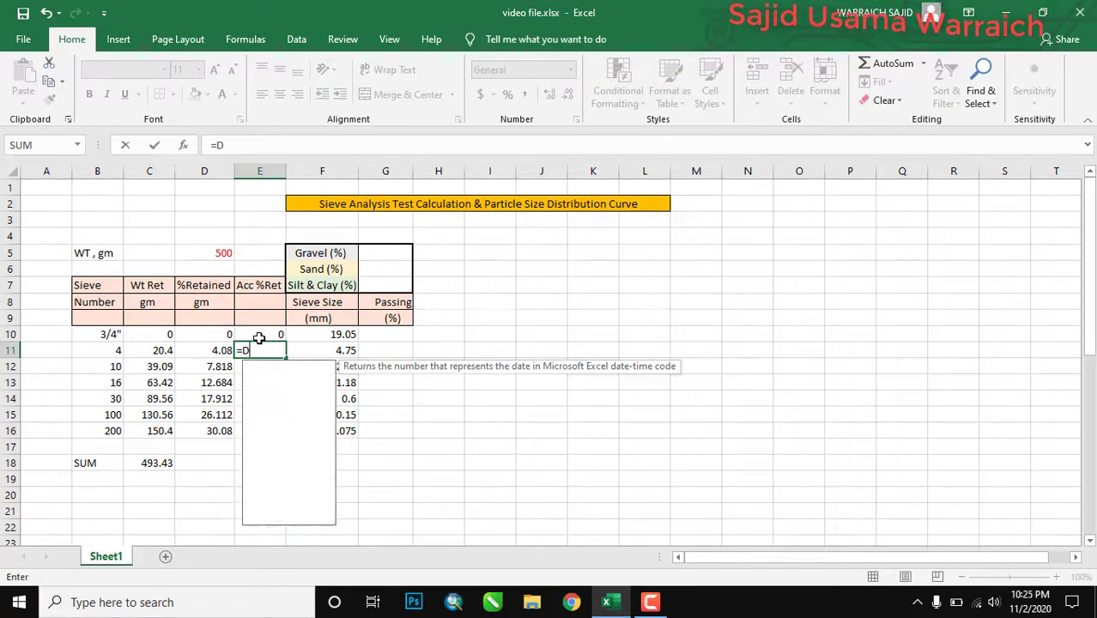
type("11+")
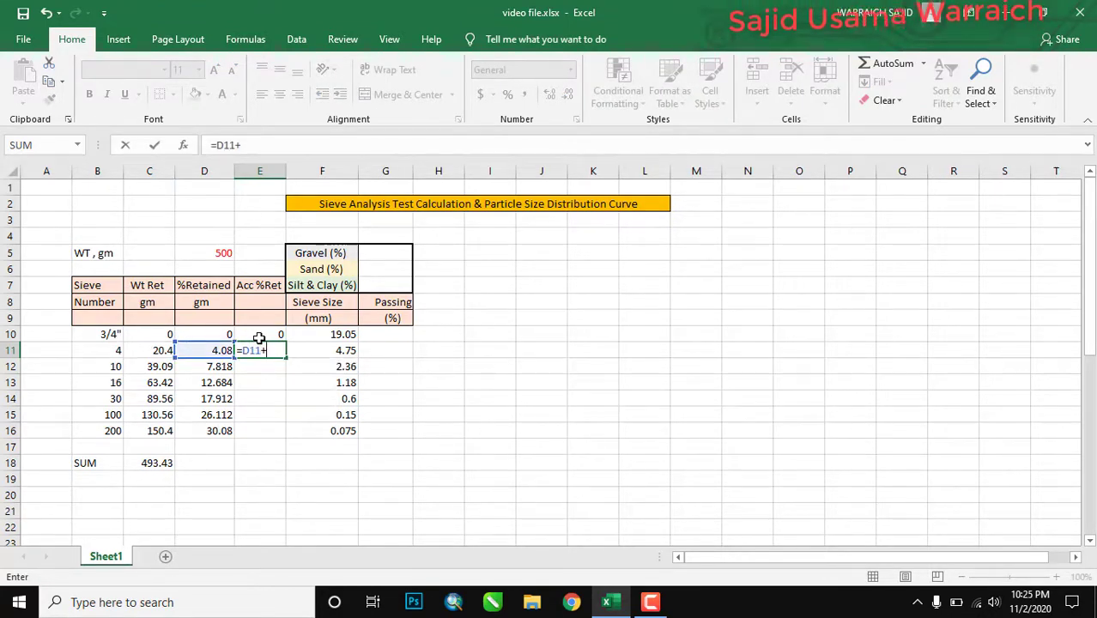
left_click(259, 338)
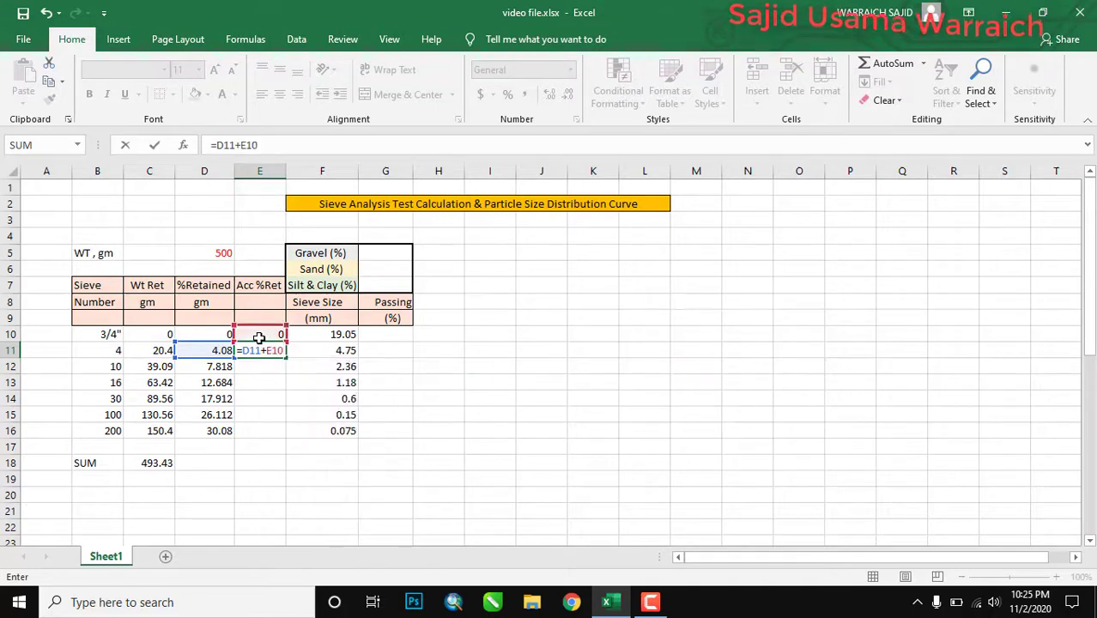
key("Return")
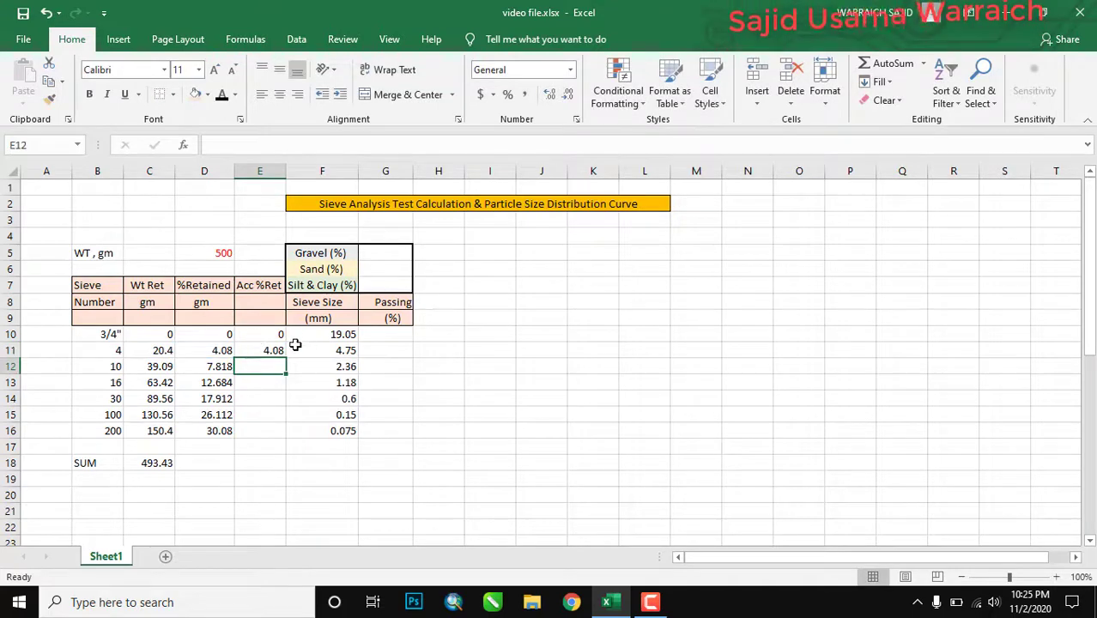
left_click(283, 351)
left_click_drag(285, 358, 286, 437)
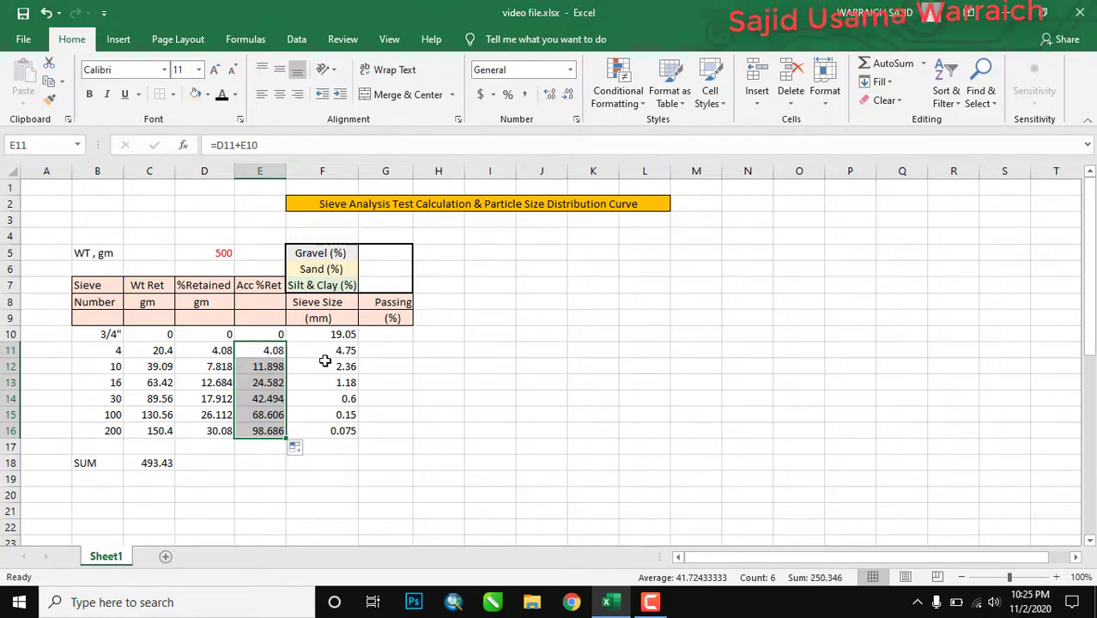
Step: Calculate the percentage passing in G10 with the formula =100-E10 and fill it down to G16
left_click(387, 336)
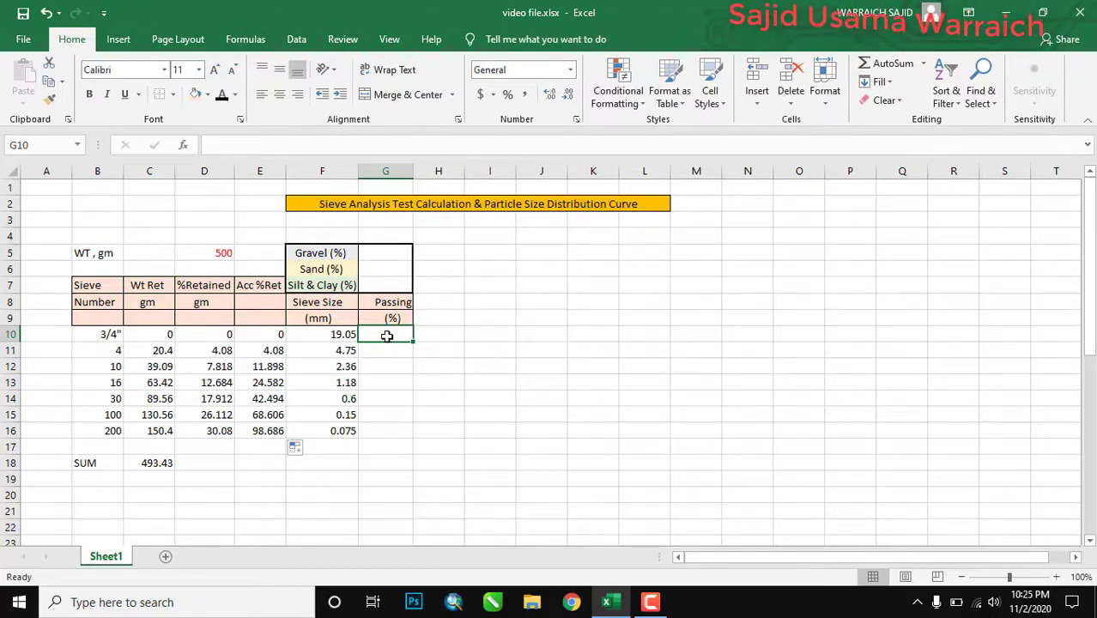
type("=100")
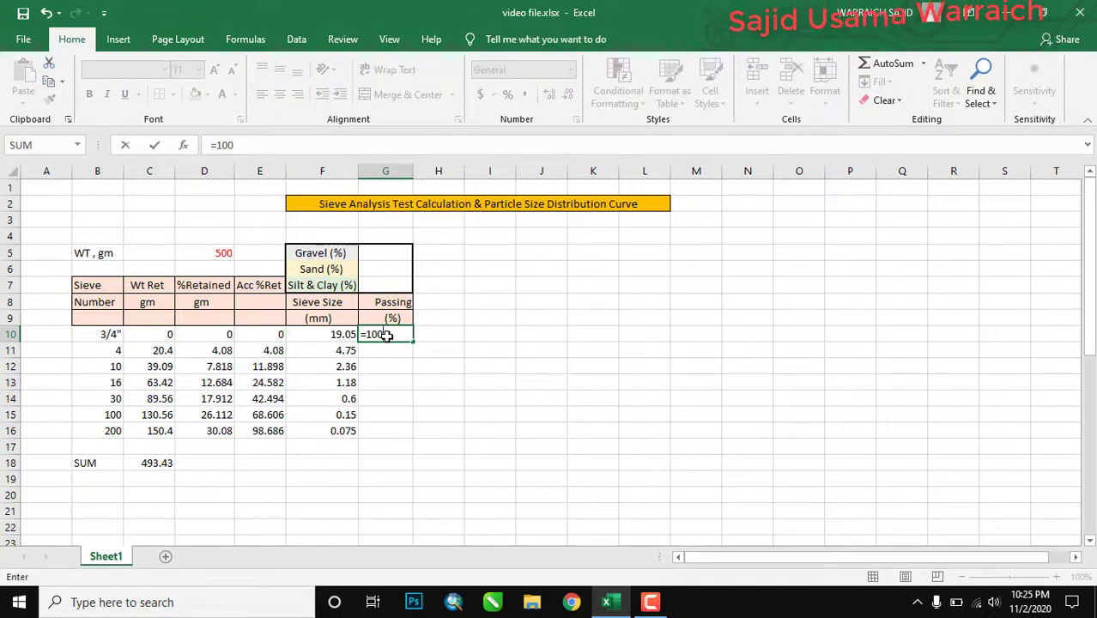
type("-E10")
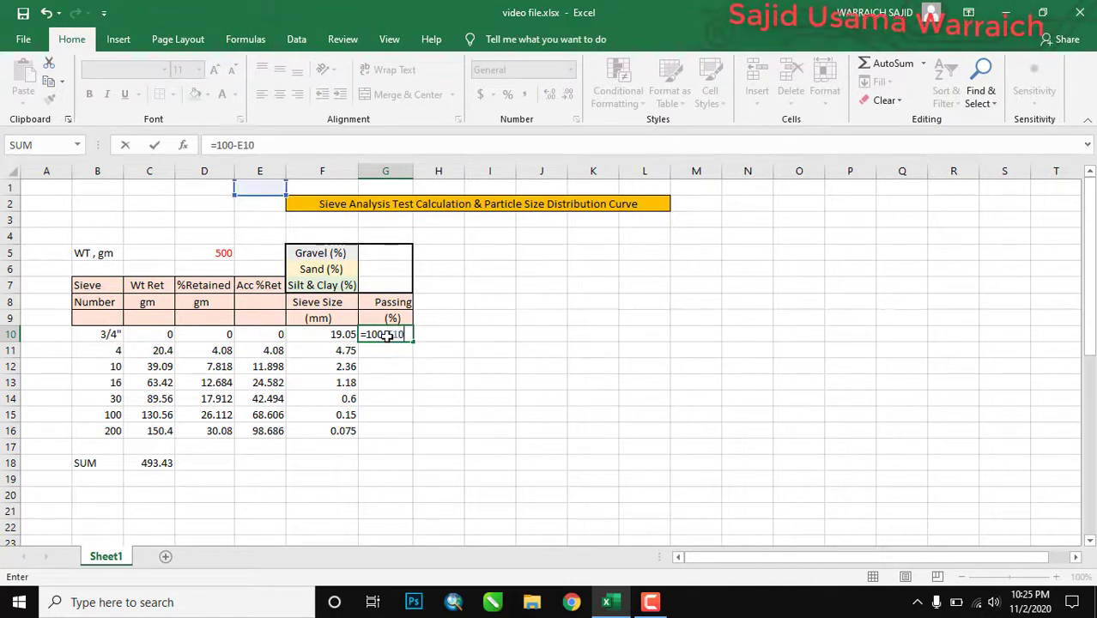
key("Return")
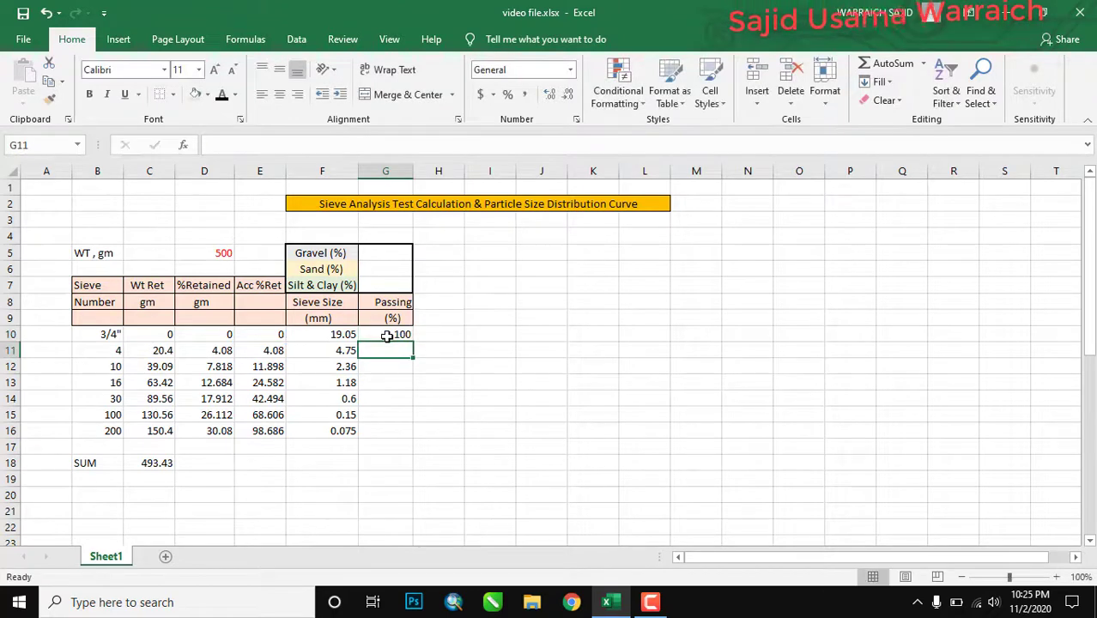
left_click(382, 334)
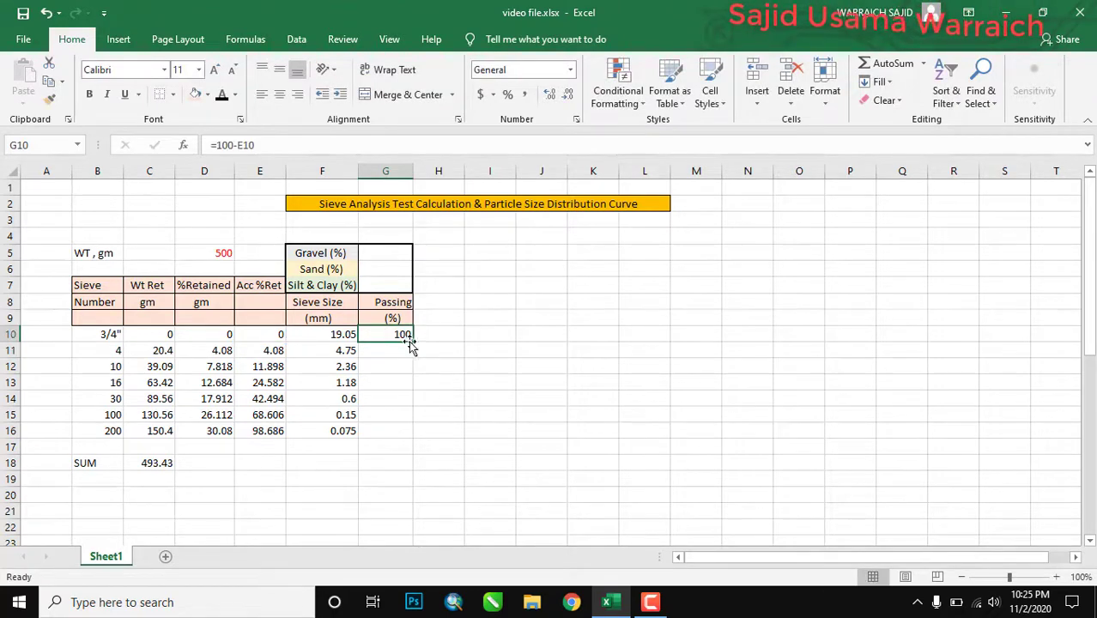
left_click_drag(413, 342, 410, 435)
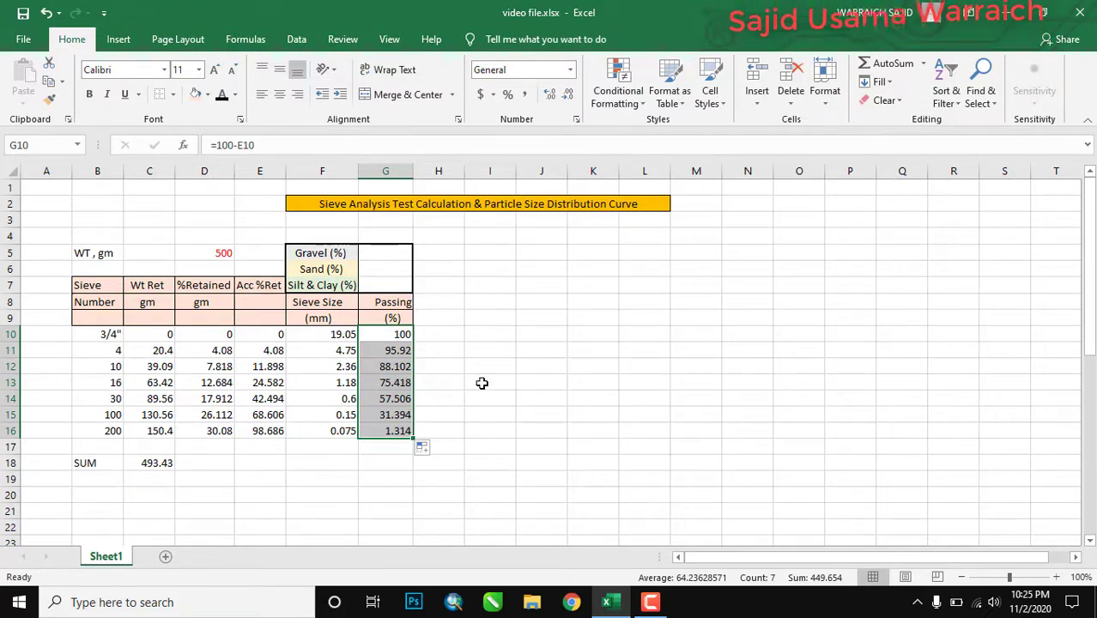
Step: Calculate the gravel percentage in G5 with the formula =100-G11
left_click(375, 255)
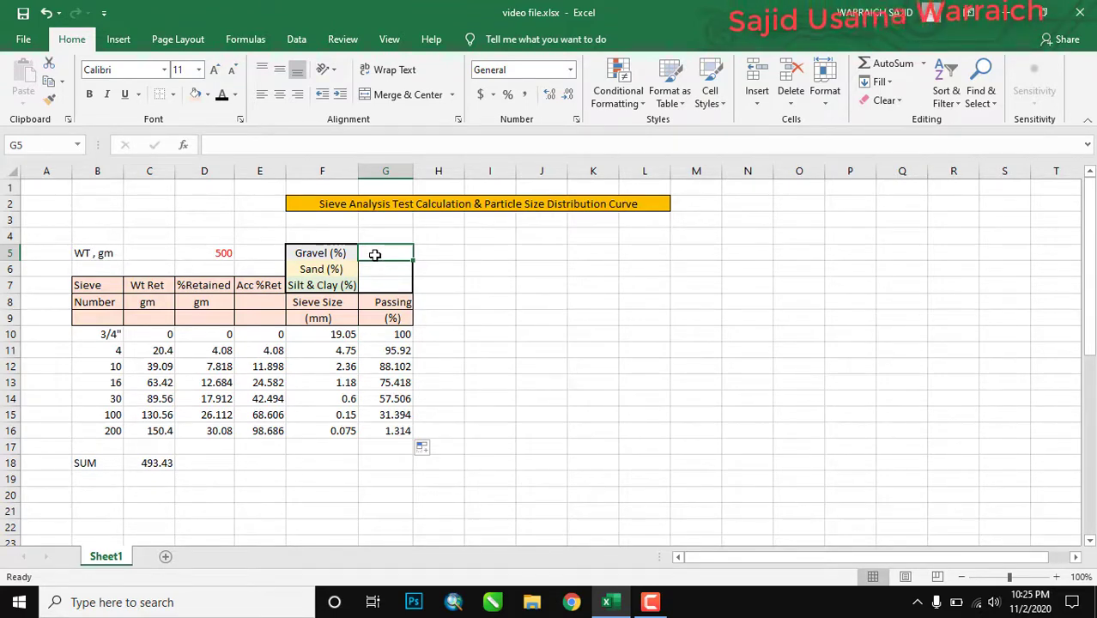
type("=")
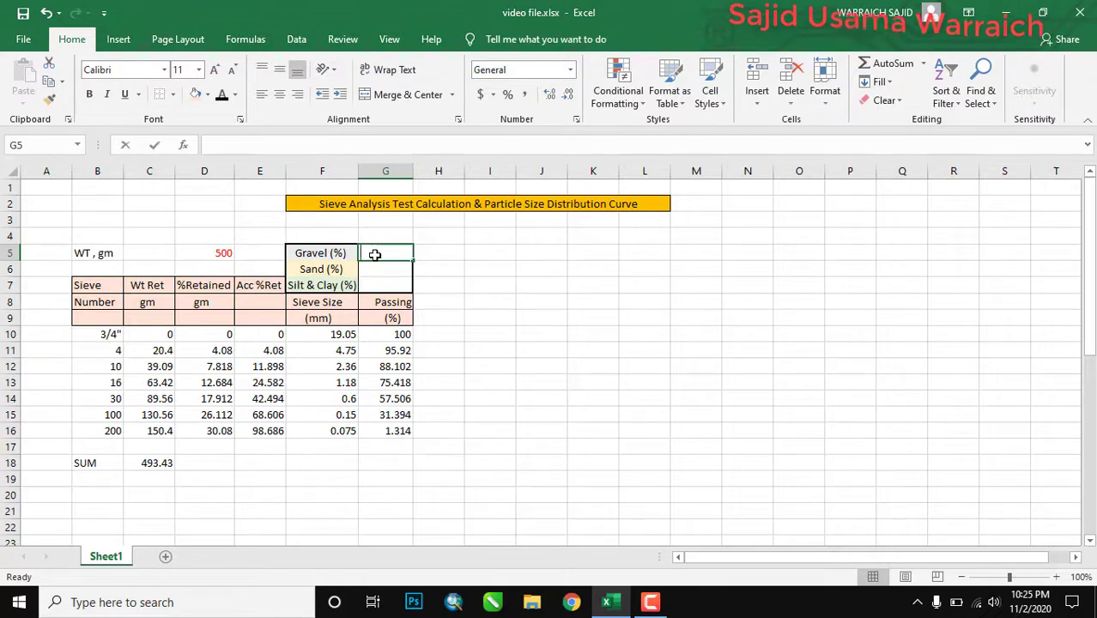
type("100-")
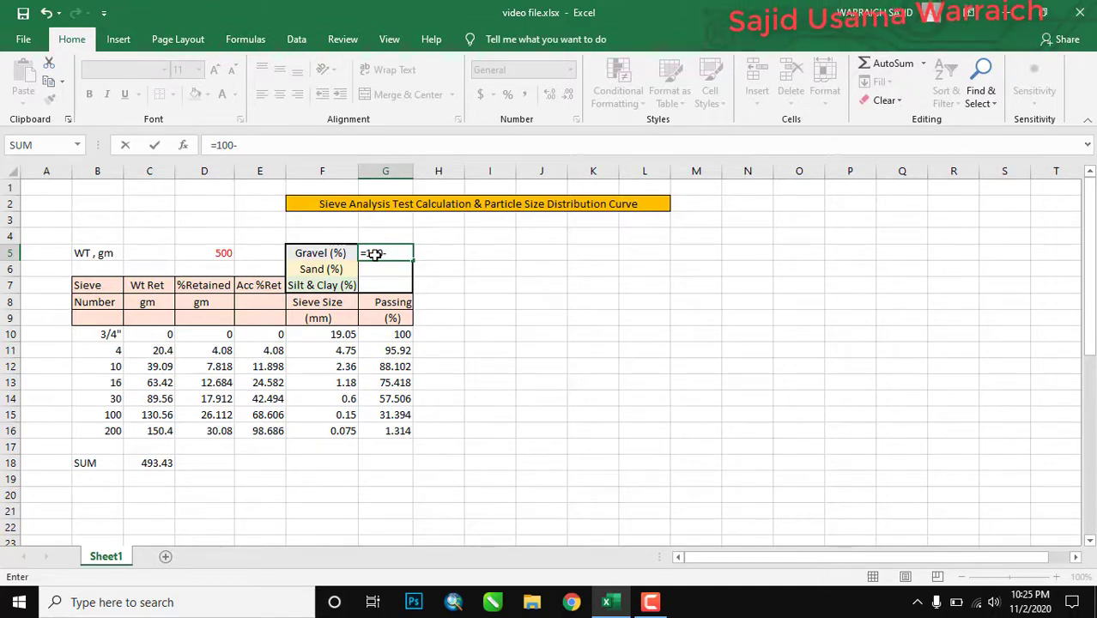
type("G")
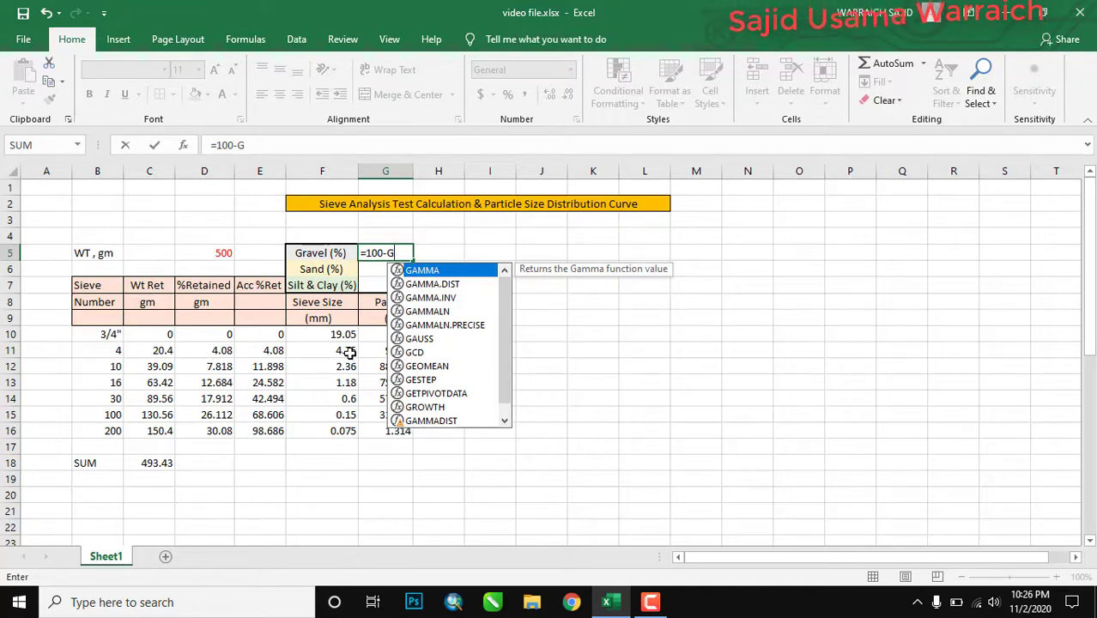
type("11")
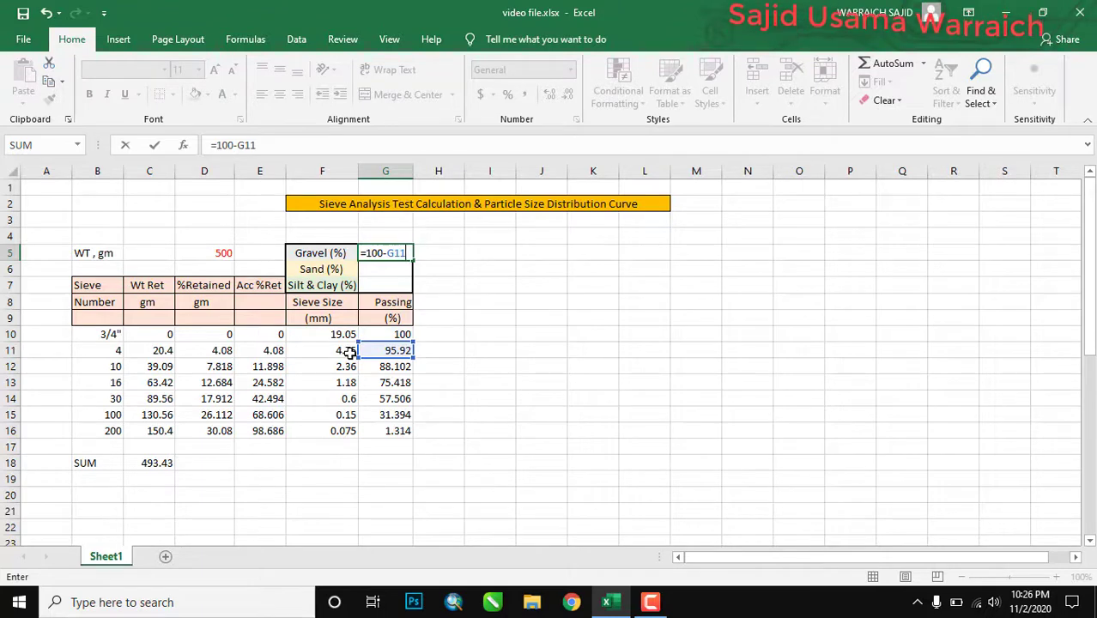
key("Return")
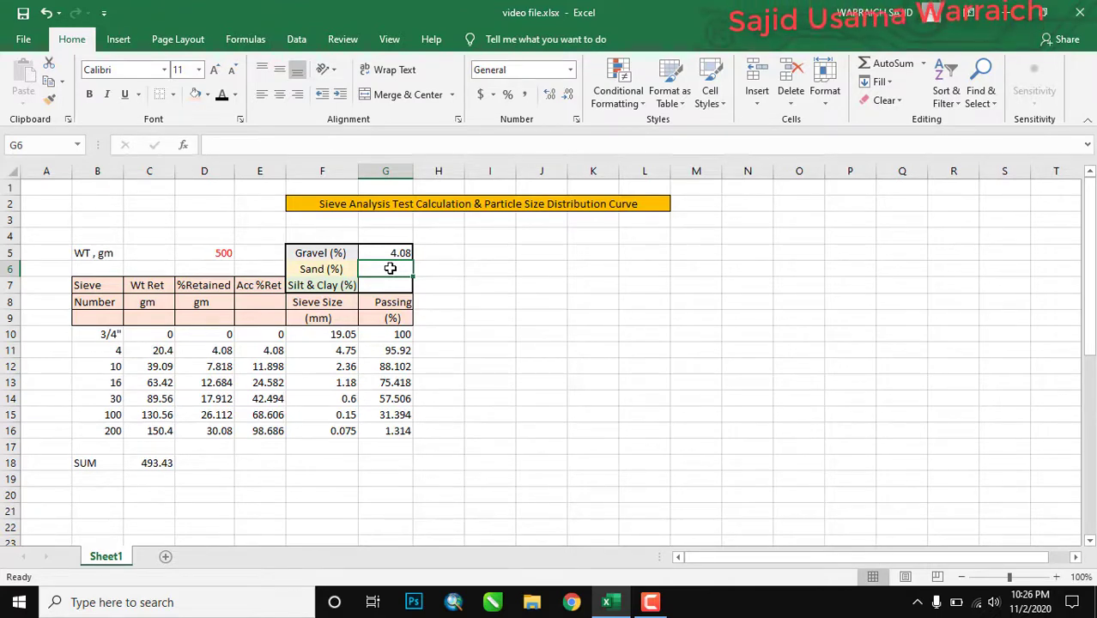
Step: Calculate the sand percentage in G6 with the formula =G11-G16
type("=")
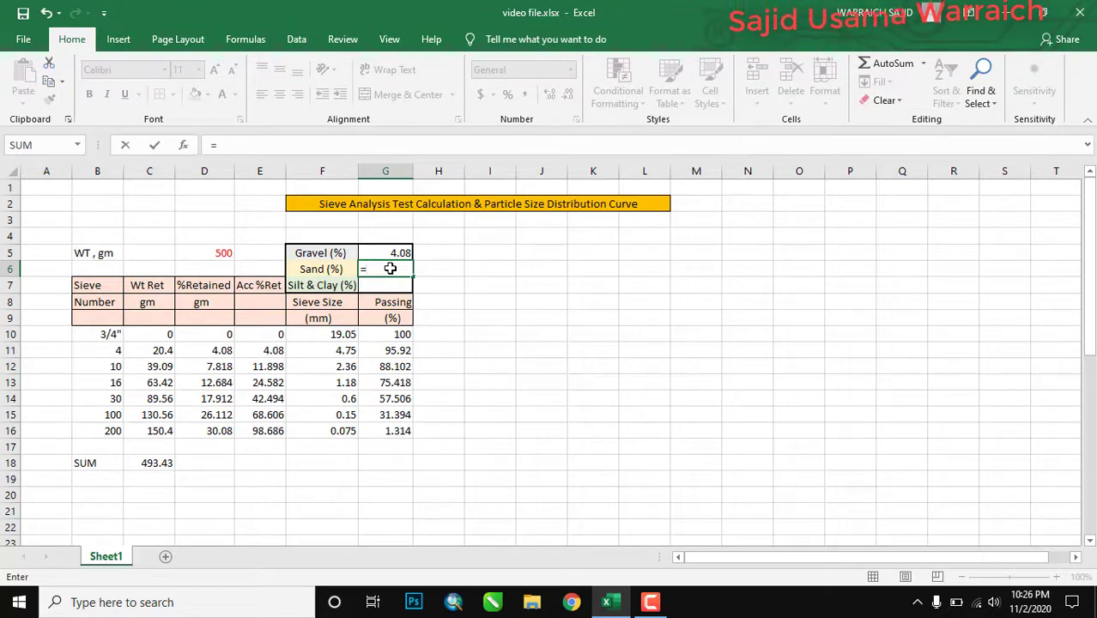
type("G11-")
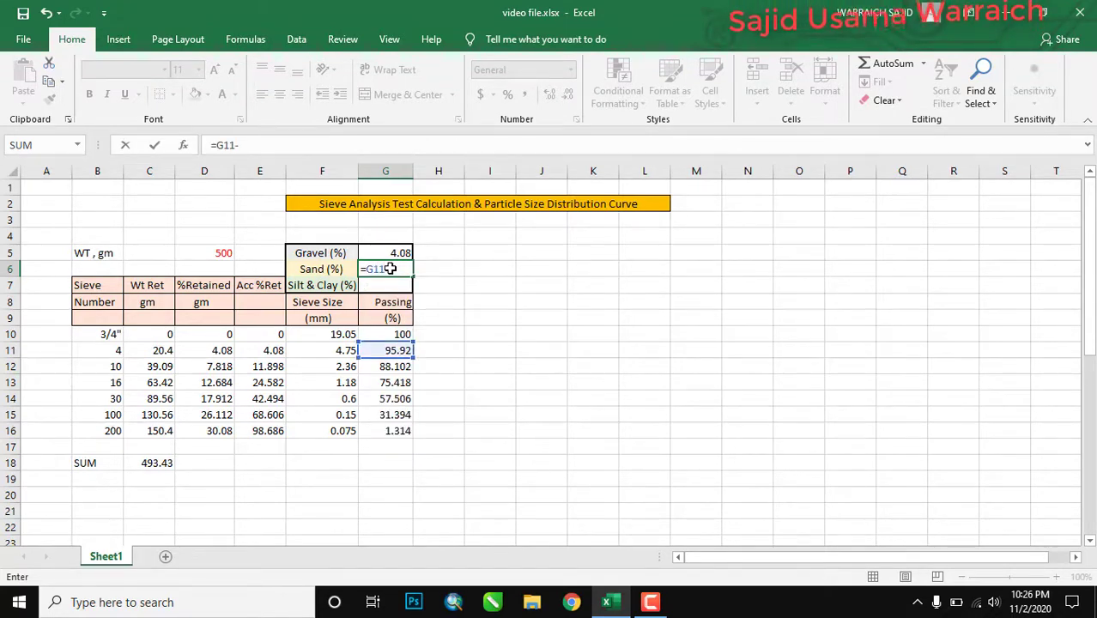
type("G16")
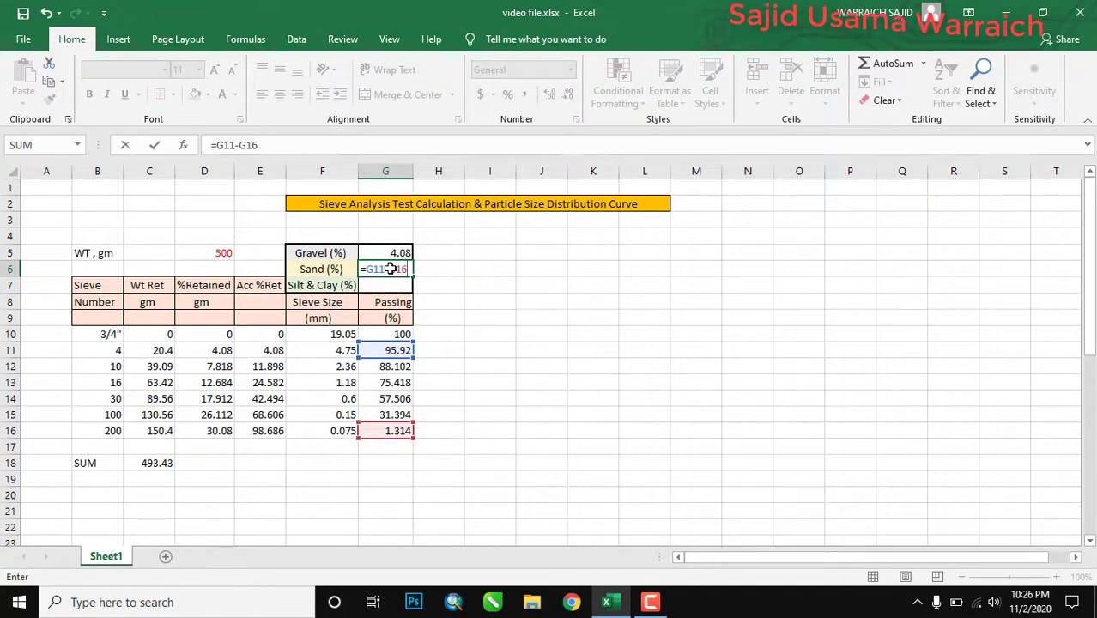
key("Return")
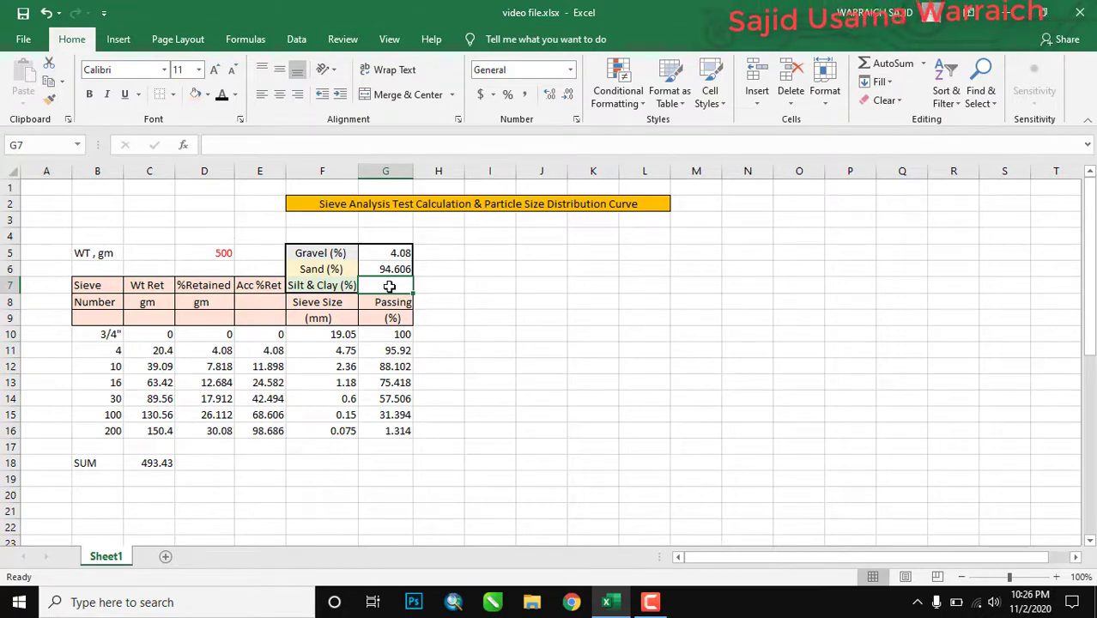
Step: Calculate the silt and clay percentage in G7 with the formula =100-G5-G6
type("=100")
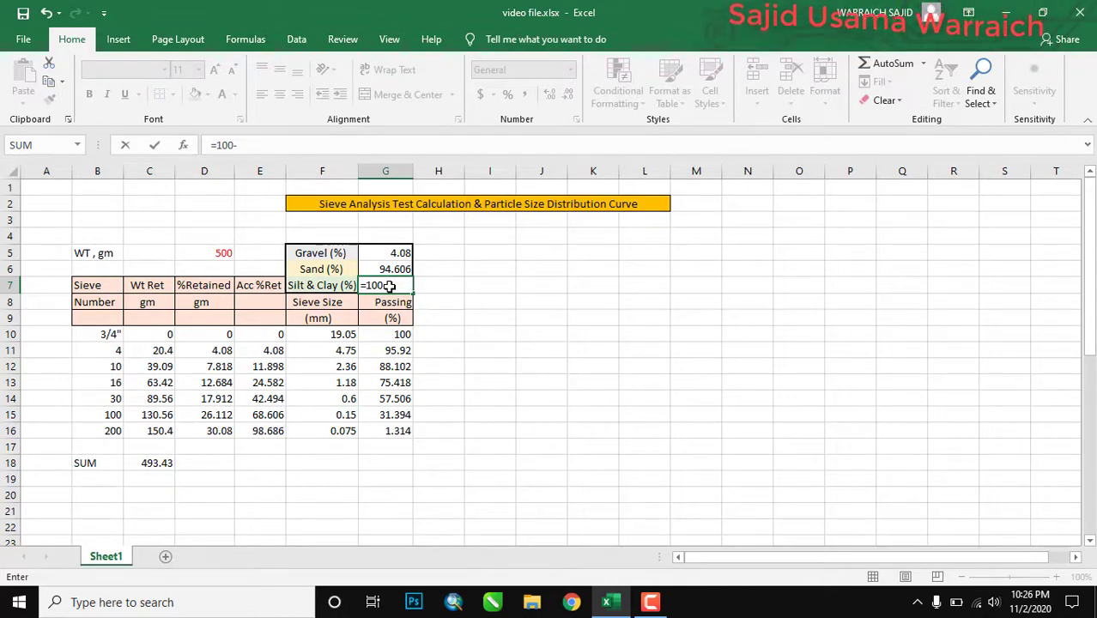
type("-G")
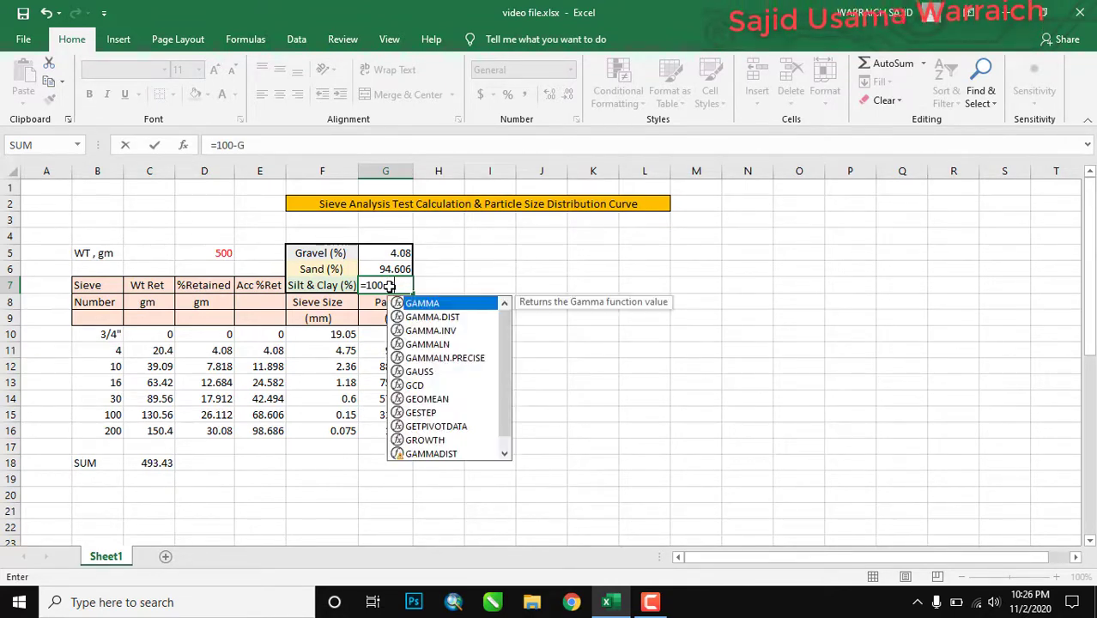
type("5-G6")
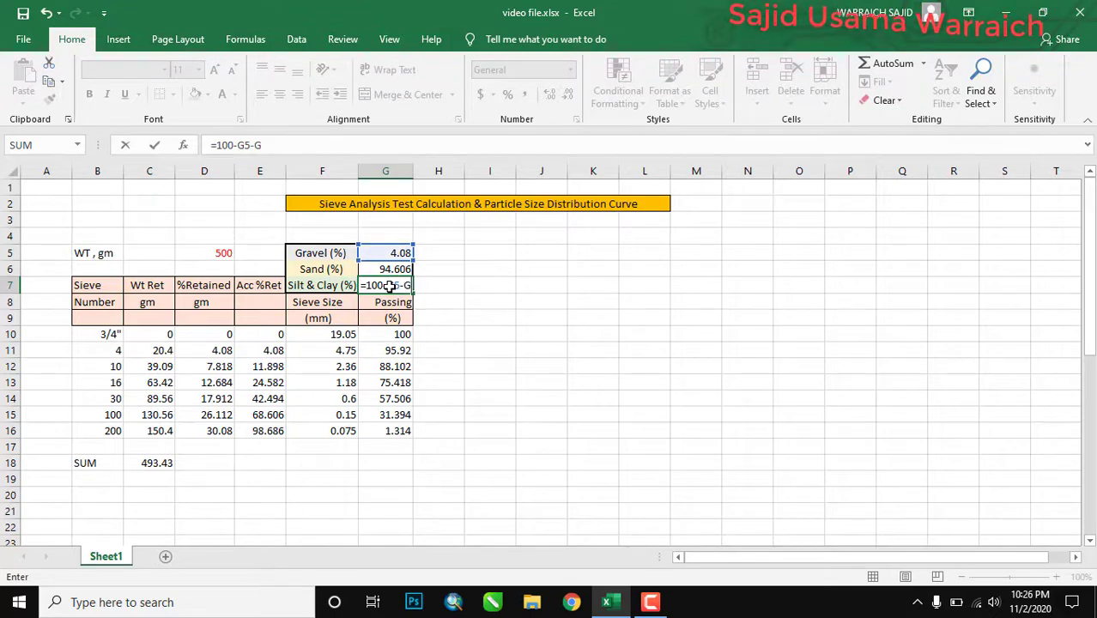
key("Return")
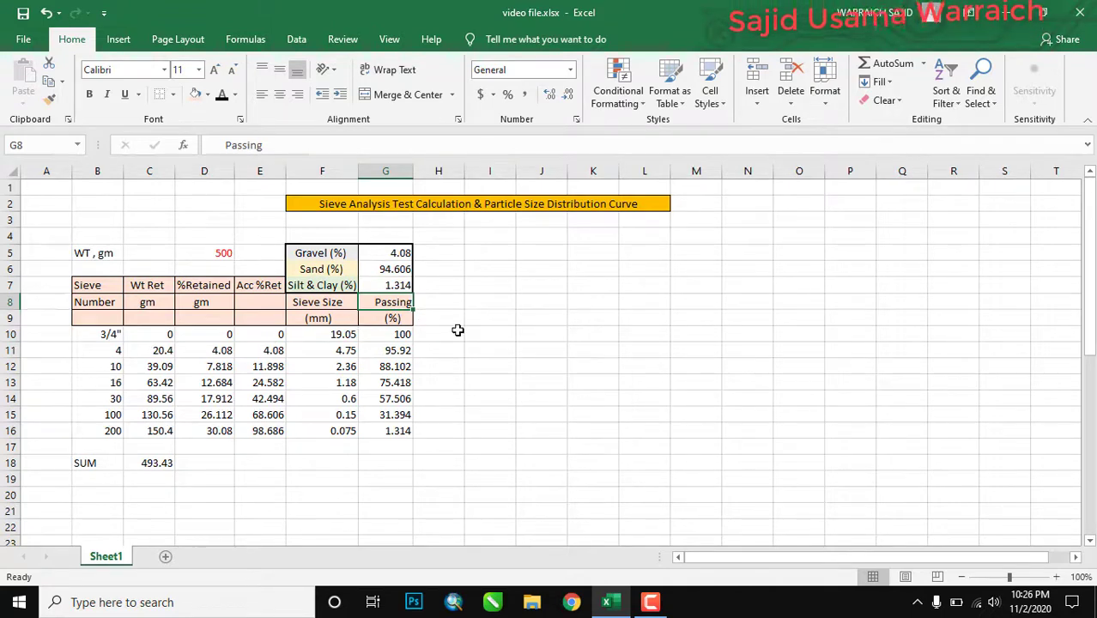
Step: Apply outside borders around the sieve data in B10:G16
left_click(457, 333)
left_click(89, 334)
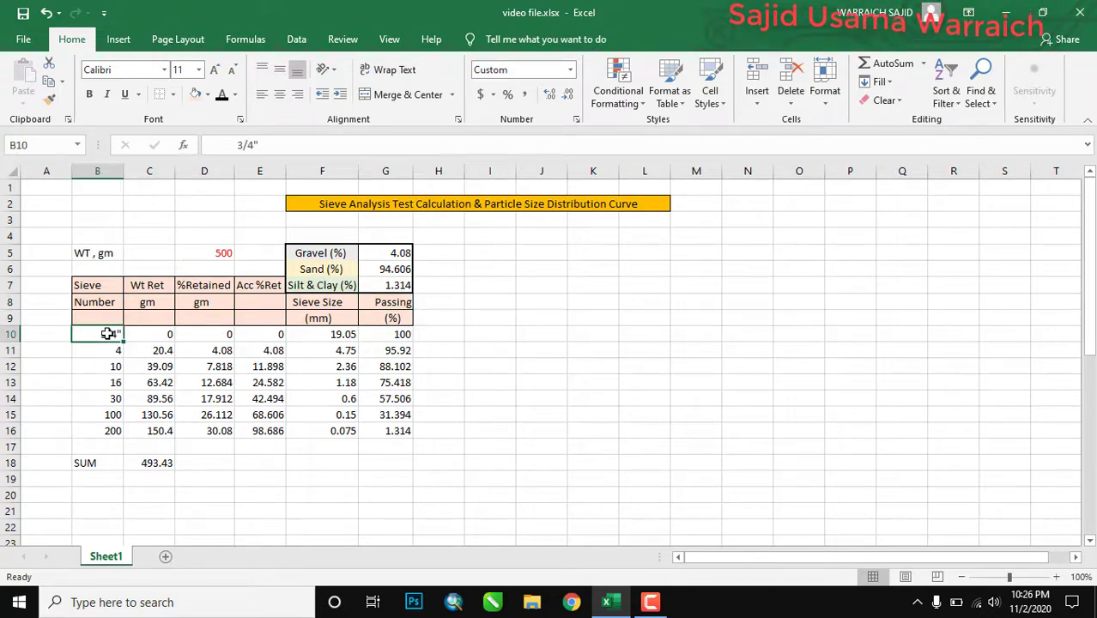
left_click_drag(131, 354, 386, 433)
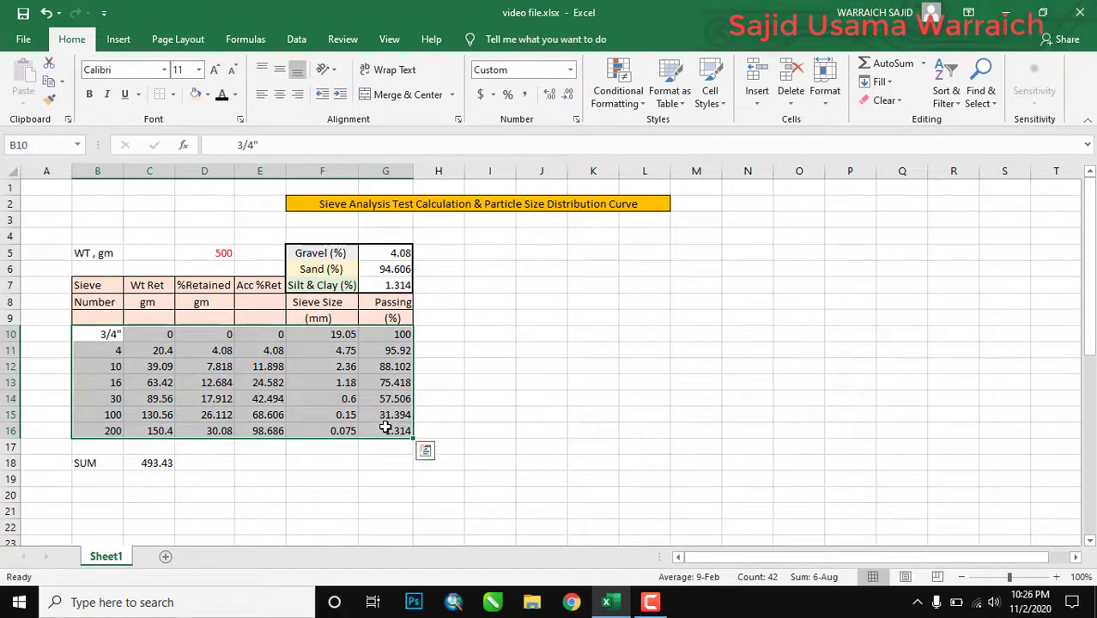
left_click(173, 95)
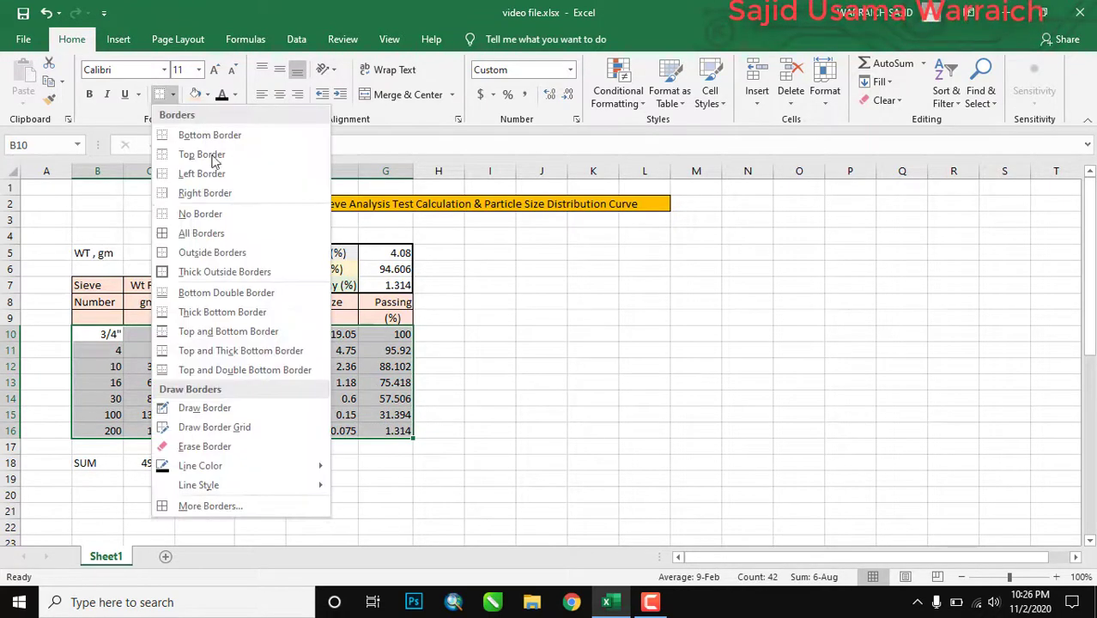
left_click(203, 254)
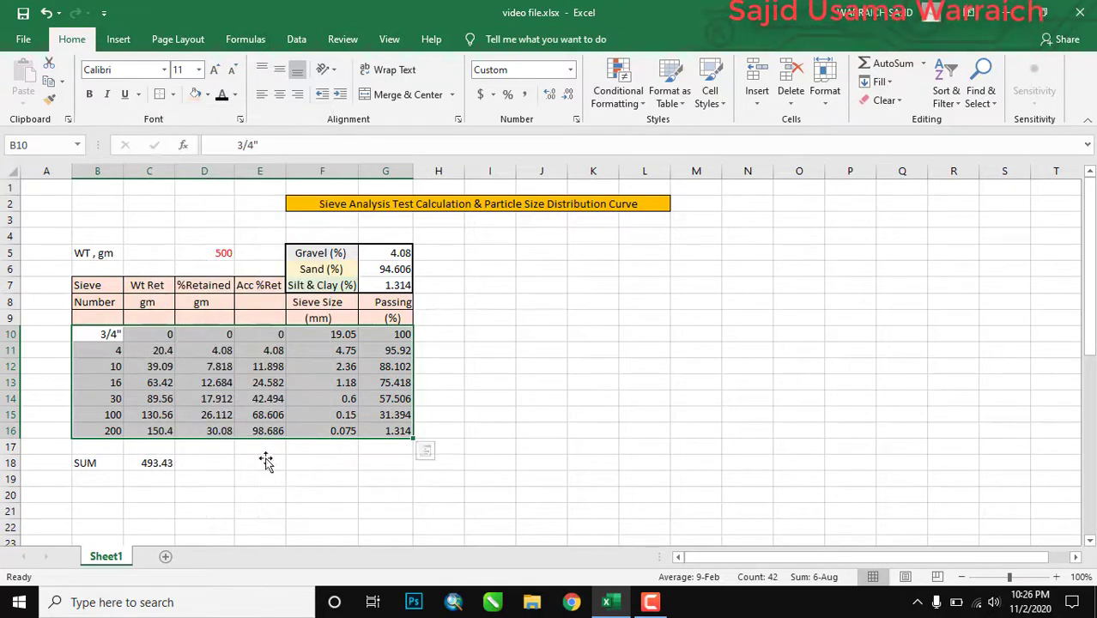
Step: Apply an outside border around the SUM label and its total in B18:C18
left_click(147, 462)
left_click_drag(90, 462, 152, 460)
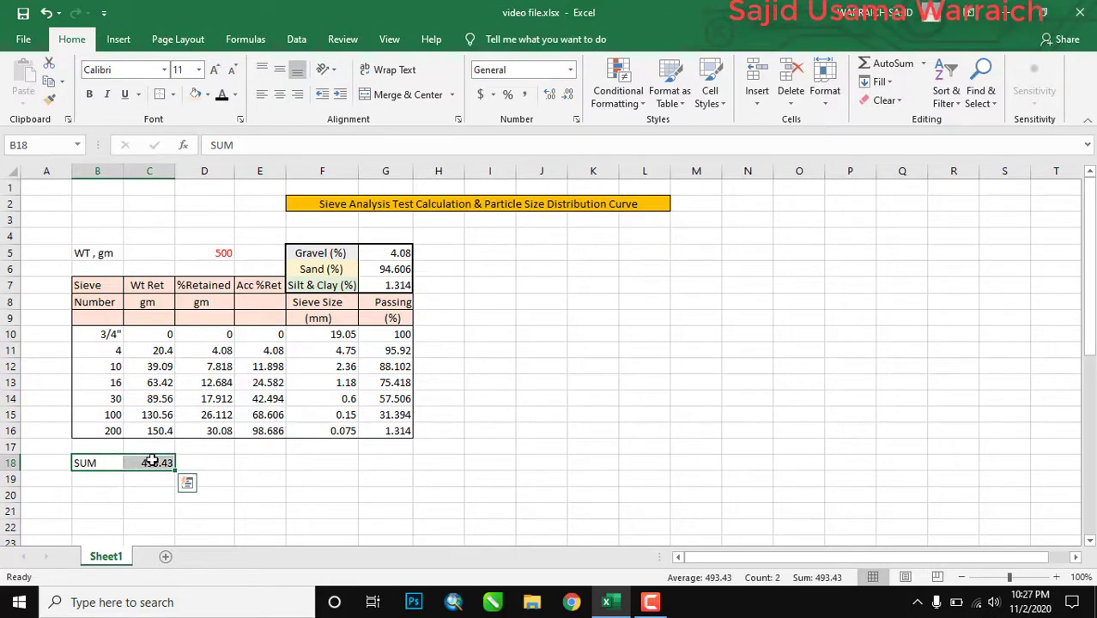
left_click(168, 99)
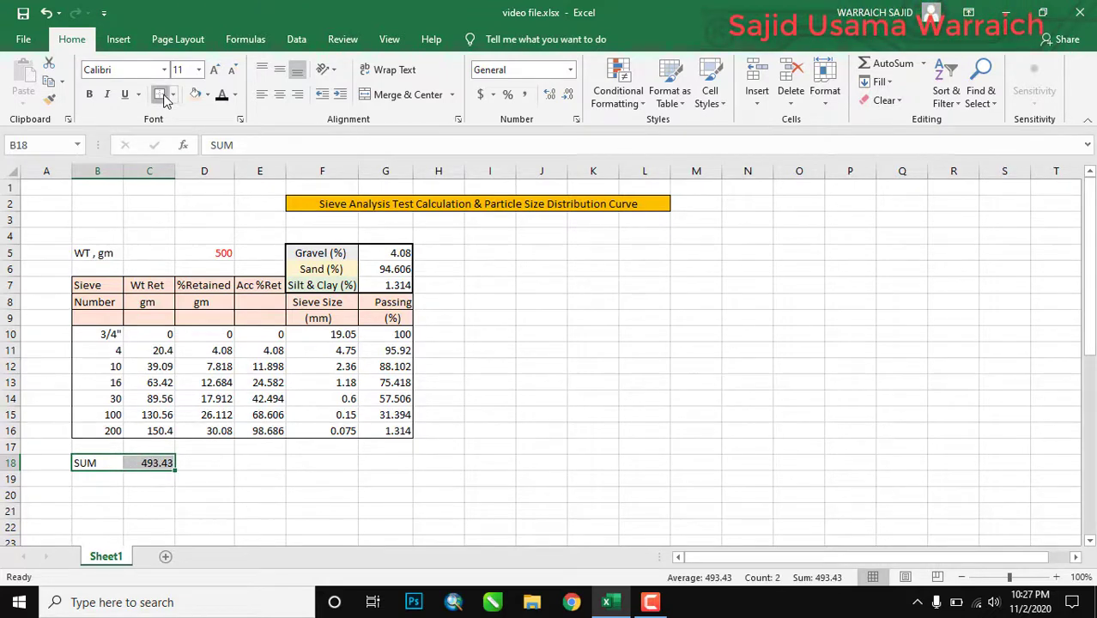
left_click(338, 500)
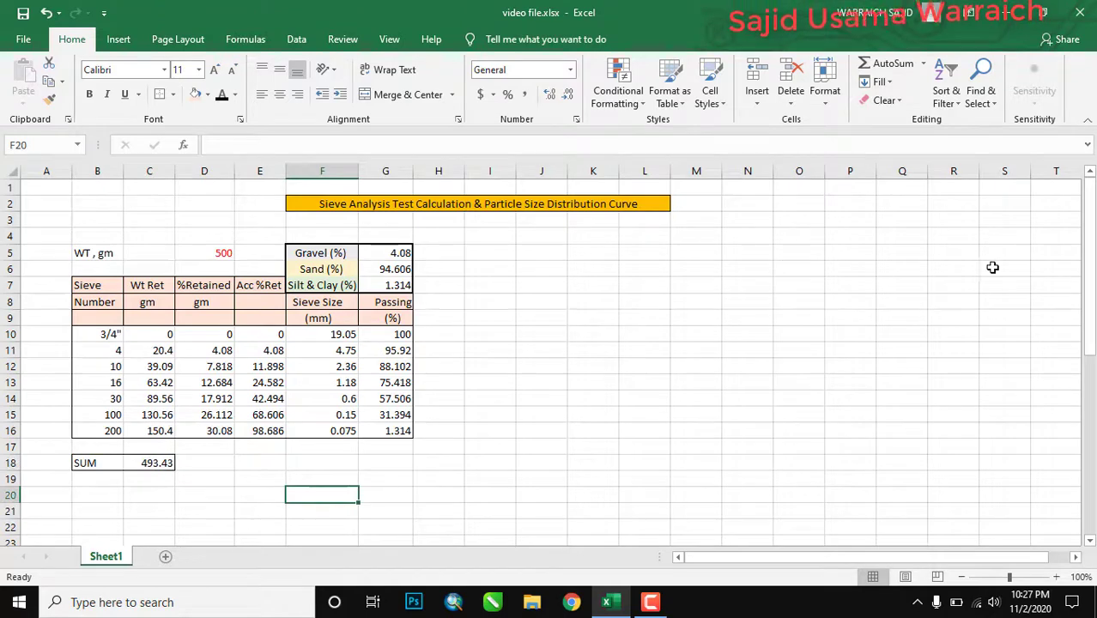
Step: Insert an empty scatter chart with smooth lines and place it beside the table, over columns J to Q
left_click_drag(1090, 279, 1091, 277)
left_click(116, 41)
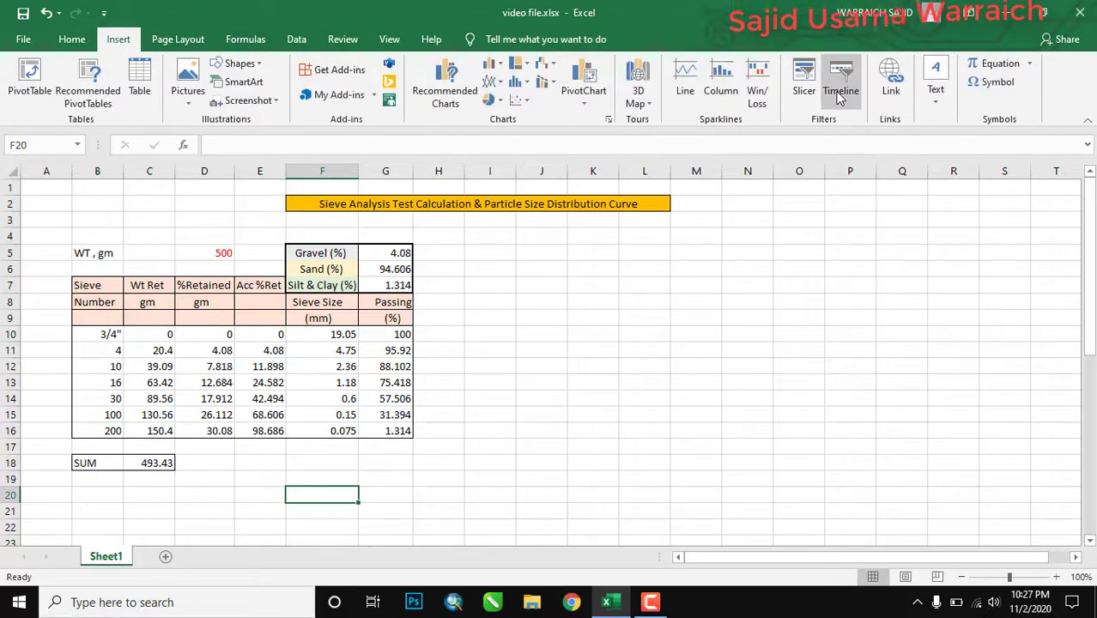
left_click(520, 101)
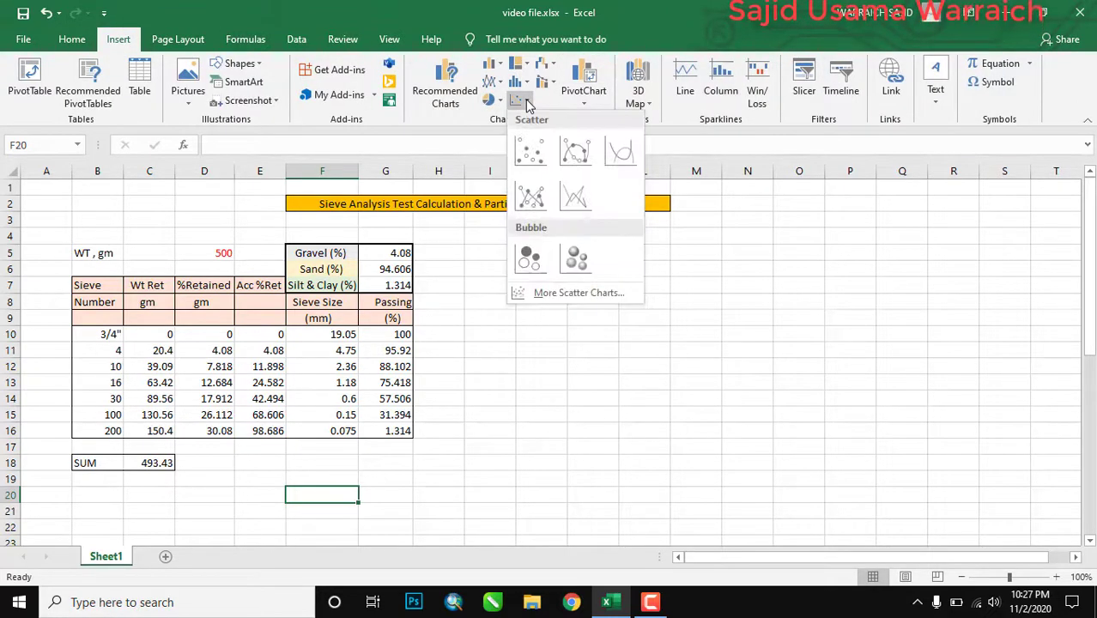
left_click(616, 157)
left_click_drag(533, 310, 714, 292)
Step: Add a data series to the empty chart with the series name "Particle size distribution curve"
right_click(730, 409)
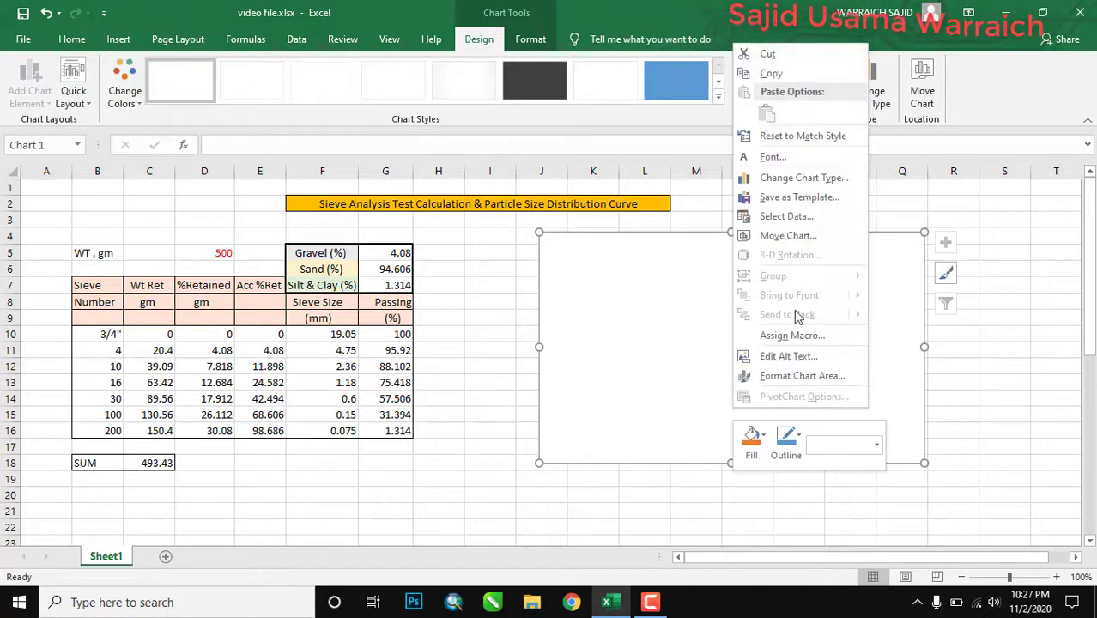
left_click(783, 217)
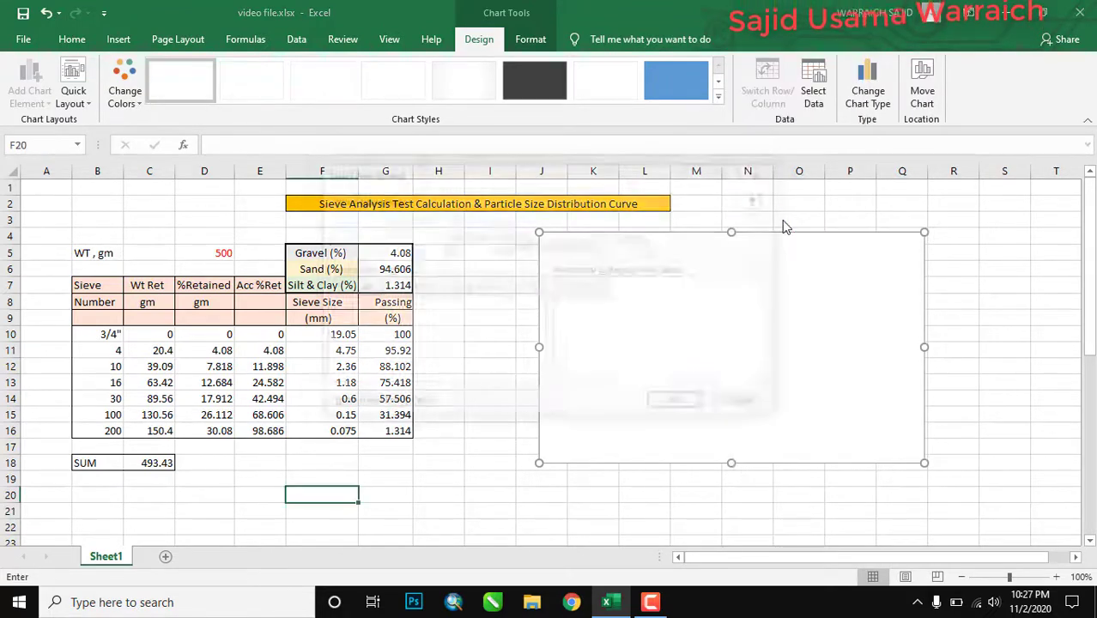
left_click(352, 286)
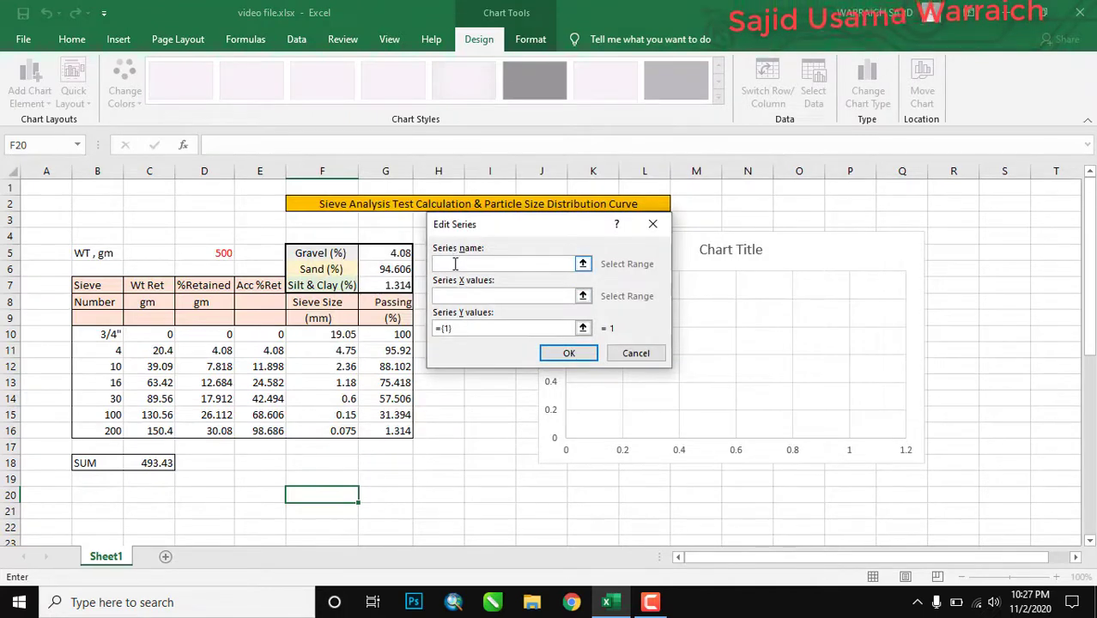
type("pARTICLE ")
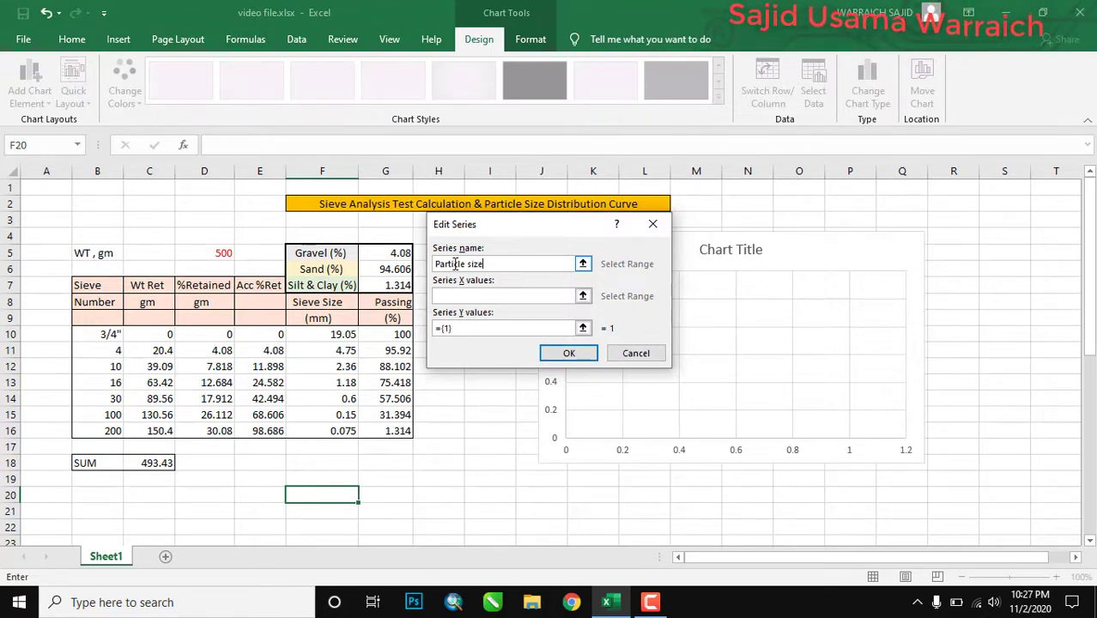
type("size distribution curve")
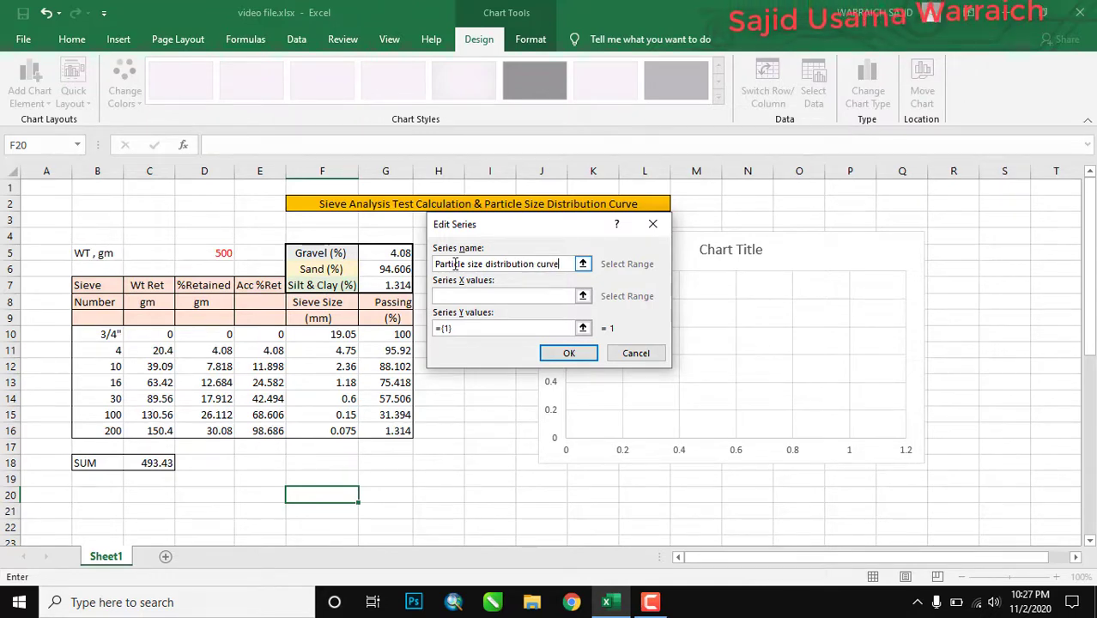
Step: Set the series X values to the sieve sizes in F10:F16
left_click(584, 296)
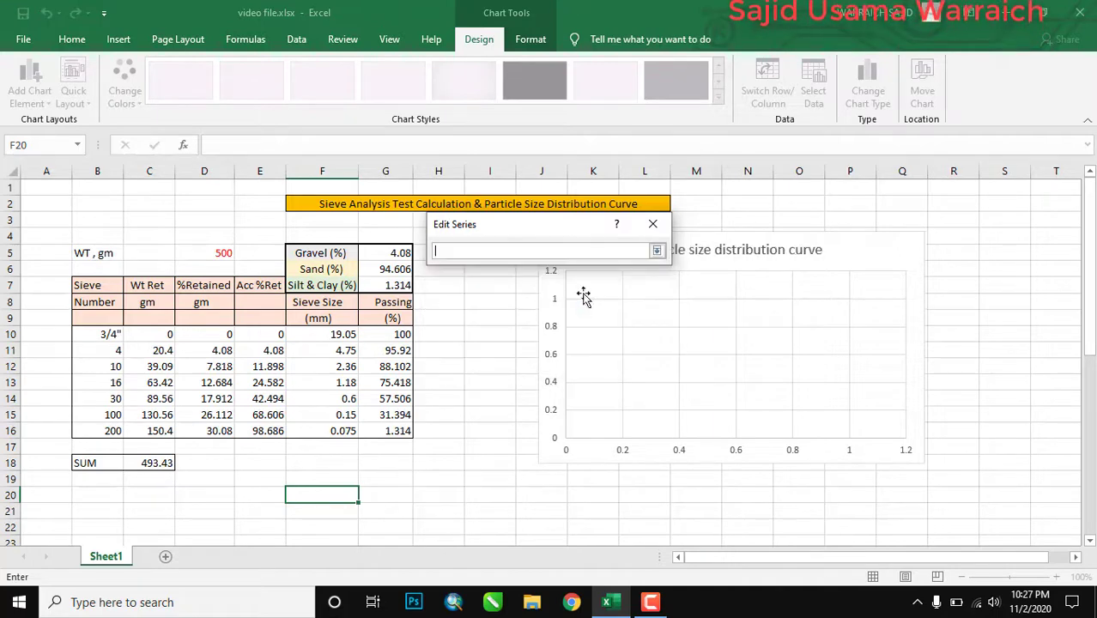
left_click(320, 334)
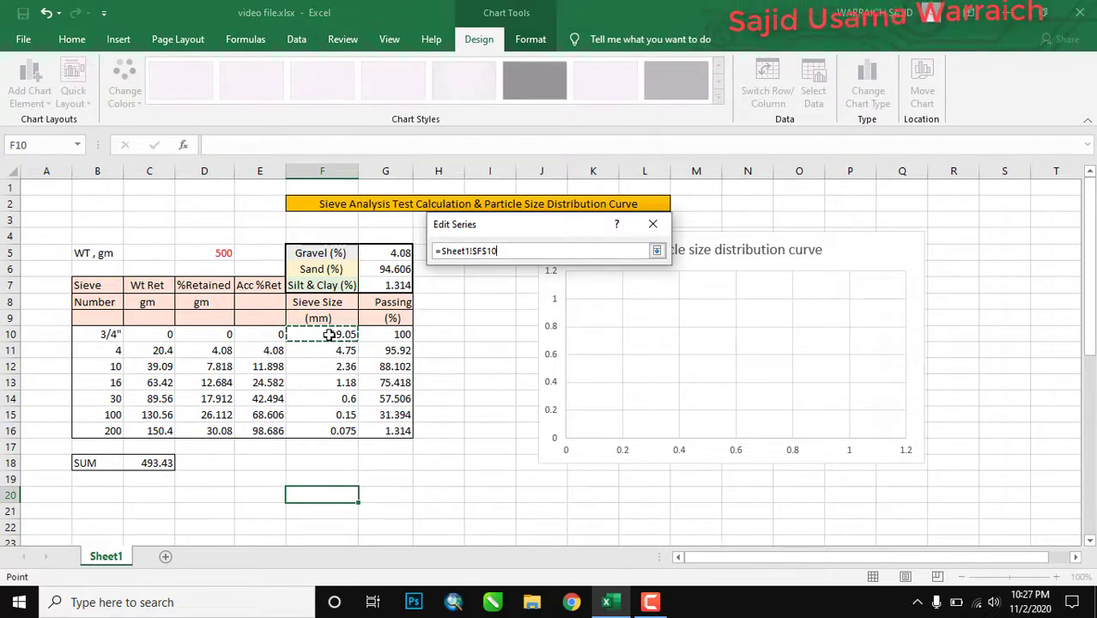
left_click_drag(343, 335, 331, 431)
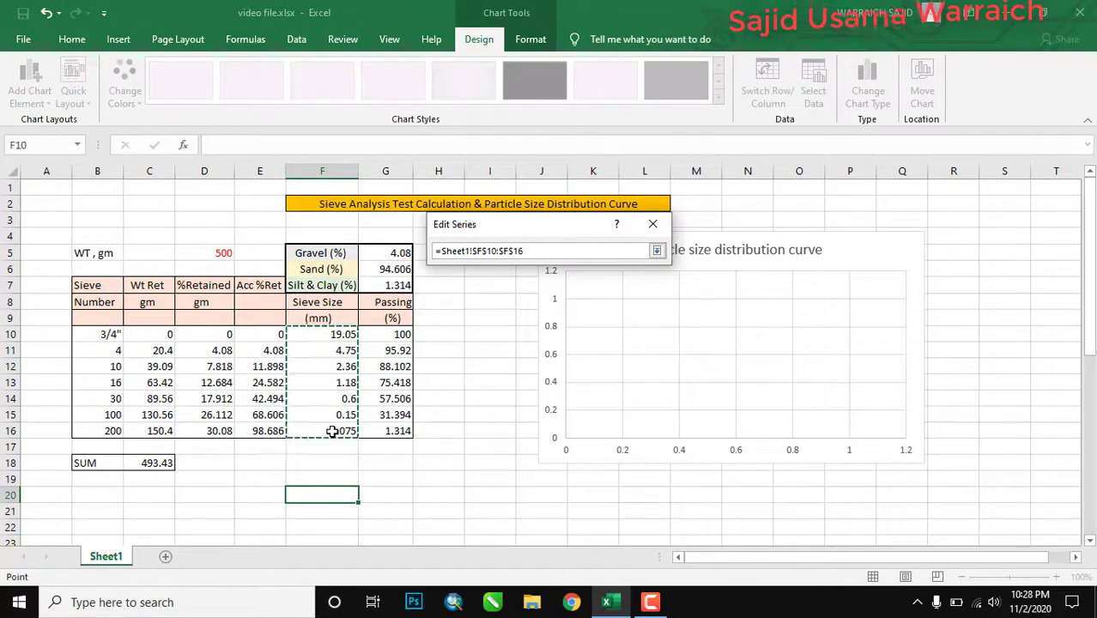
left_click(657, 251)
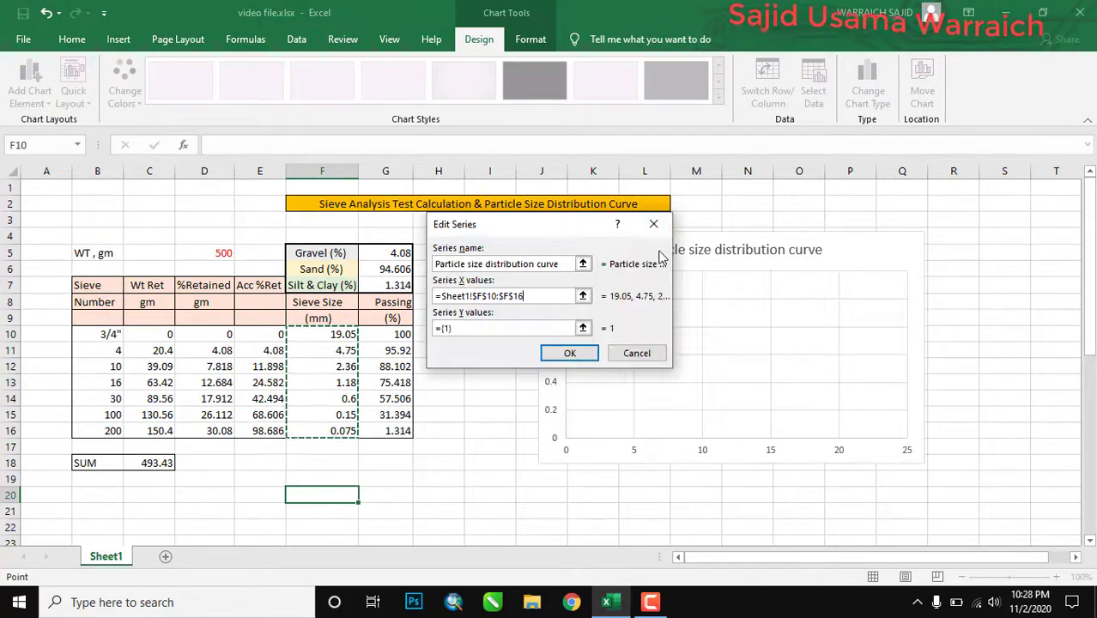
Step: Set the series Y values to the percentages passing in G10:G16 and apply the chart's data source
left_click(583, 328)
left_click_drag(399, 335, 397, 430)
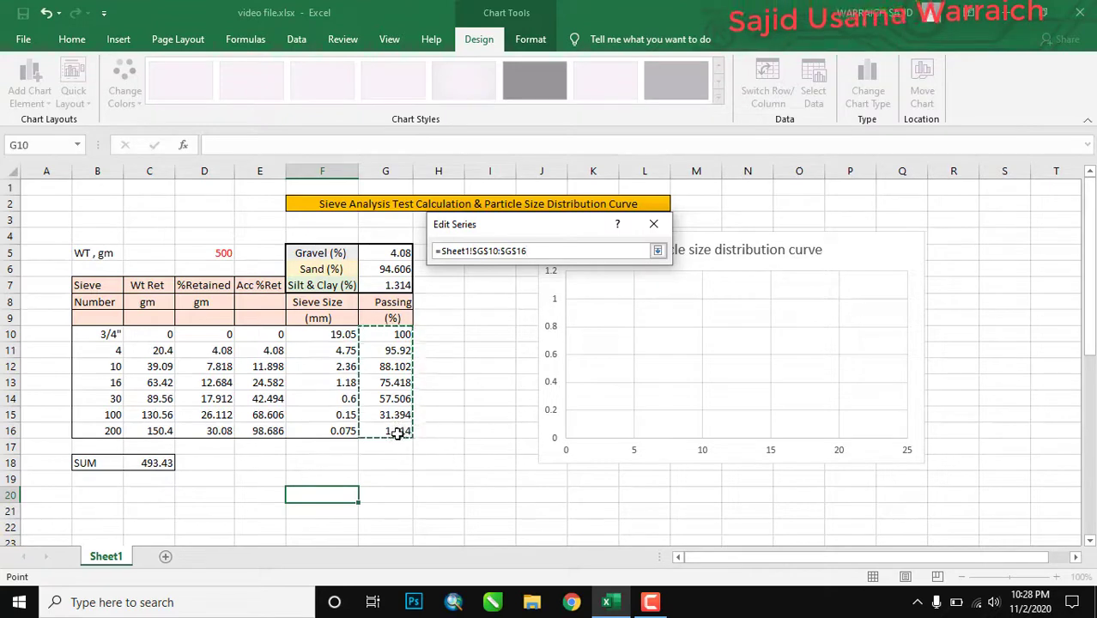
left_click(657, 250)
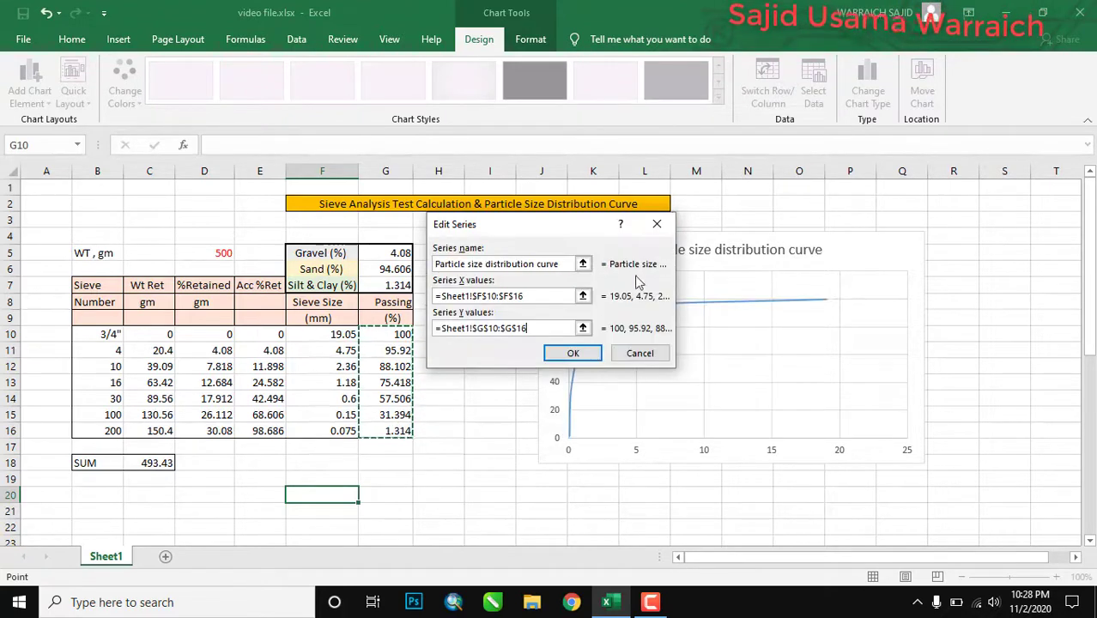
left_click(572, 353)
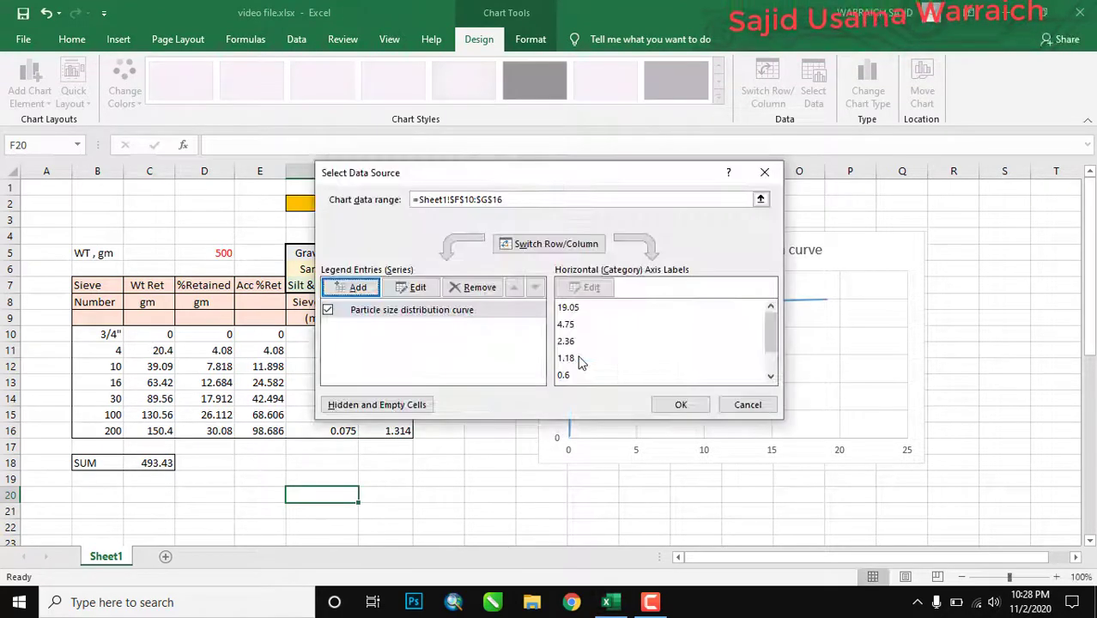
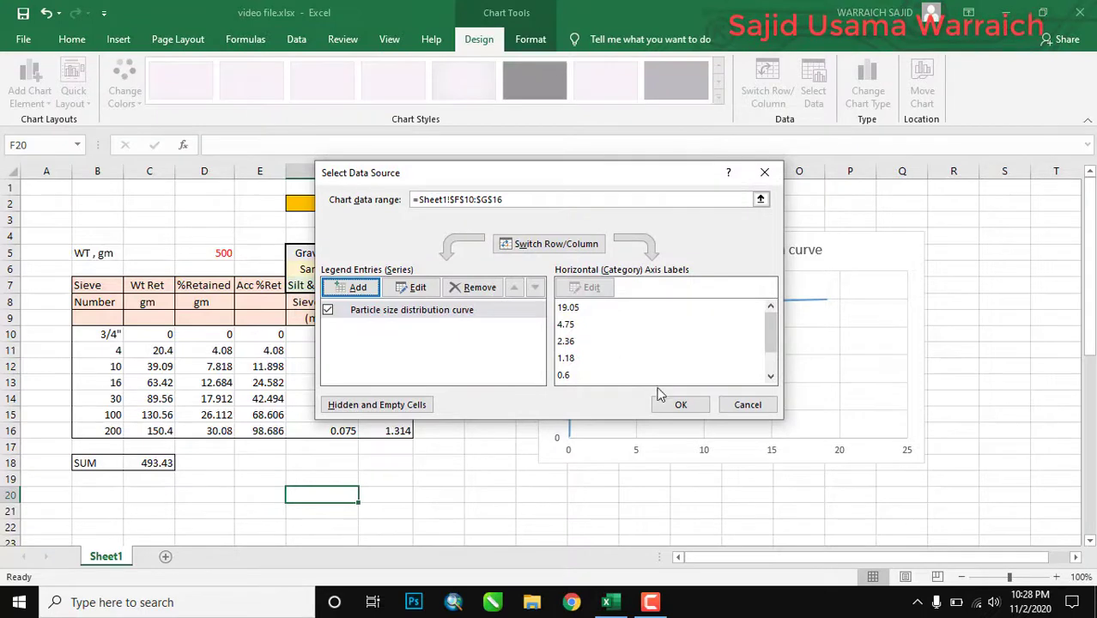
left_click(675, 404)
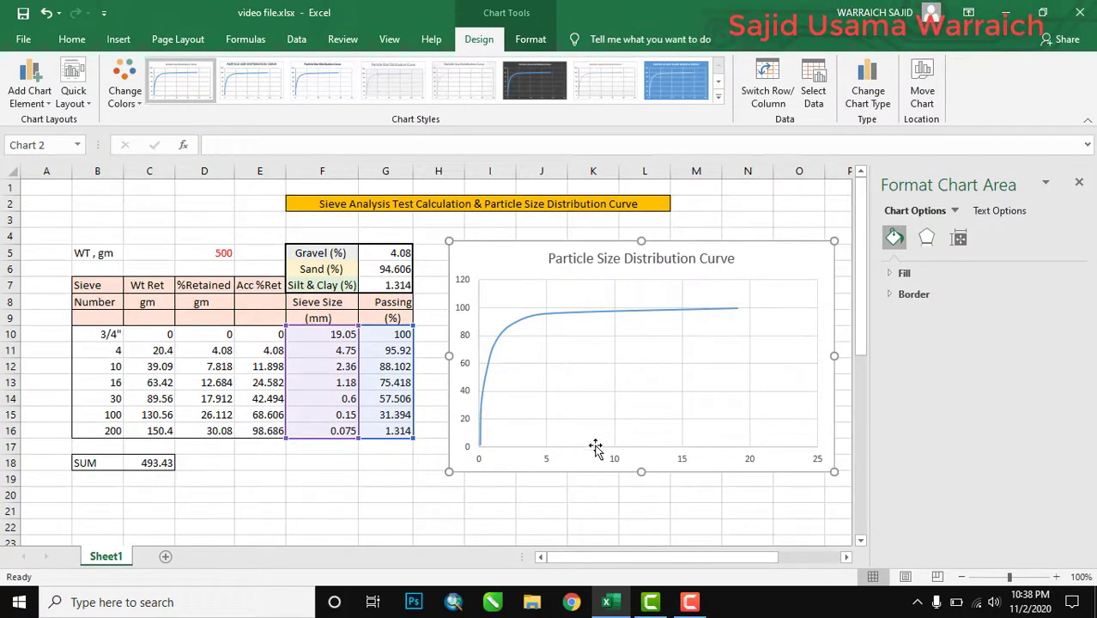
Step: Set the chart's horizontal axis bounds to minimum 0.01 and maximum 100, with major and minor units of 10
left_click(546, 460)
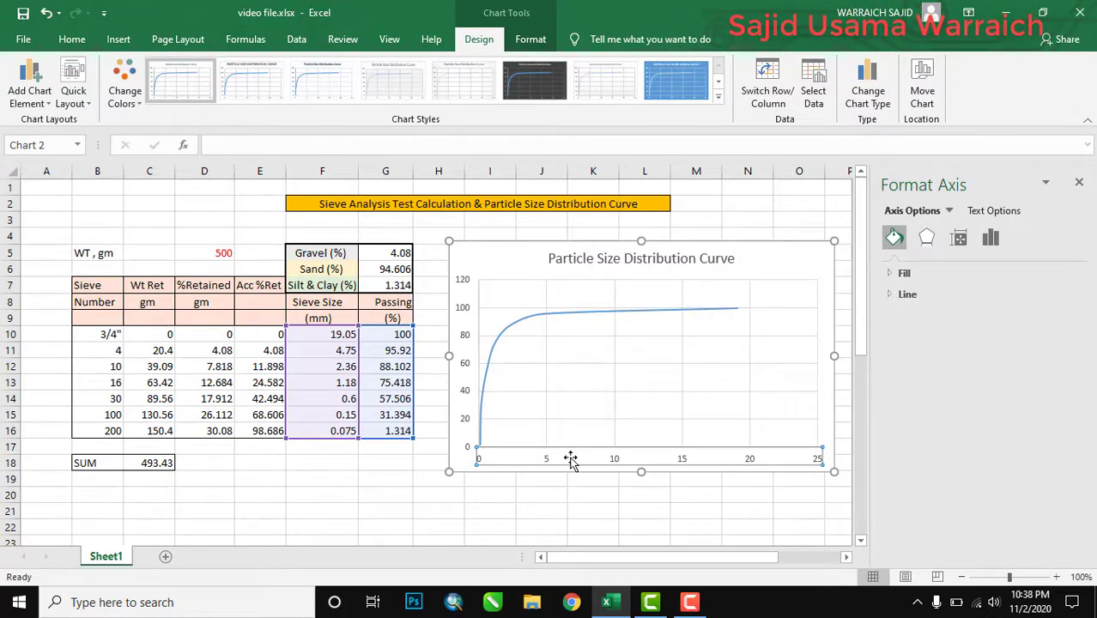
left_click(990, 238)
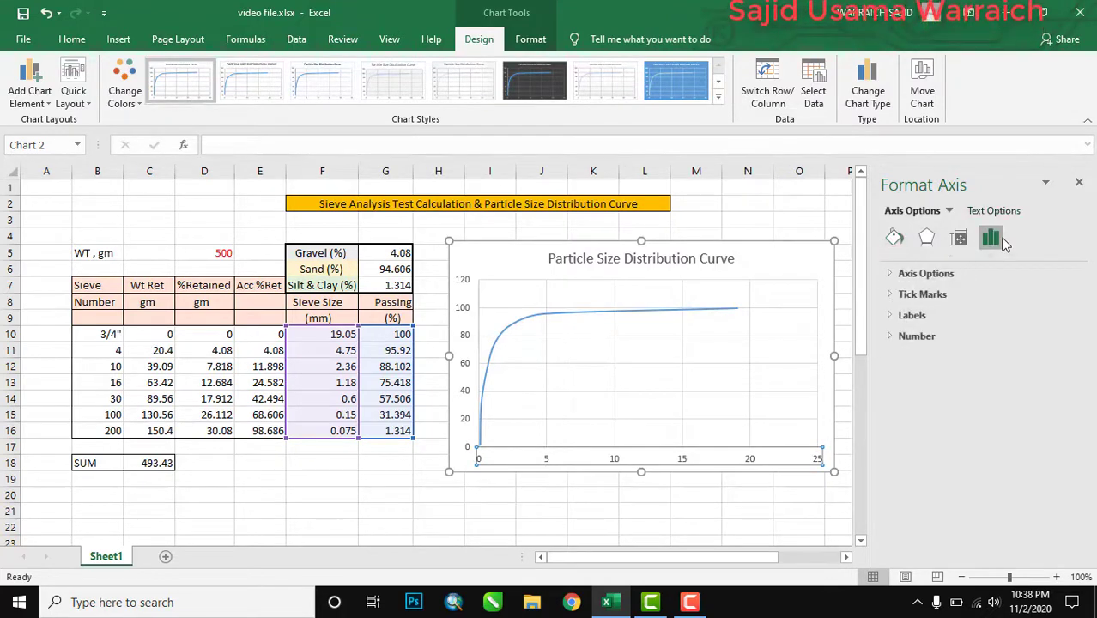
left_click(896, 274)
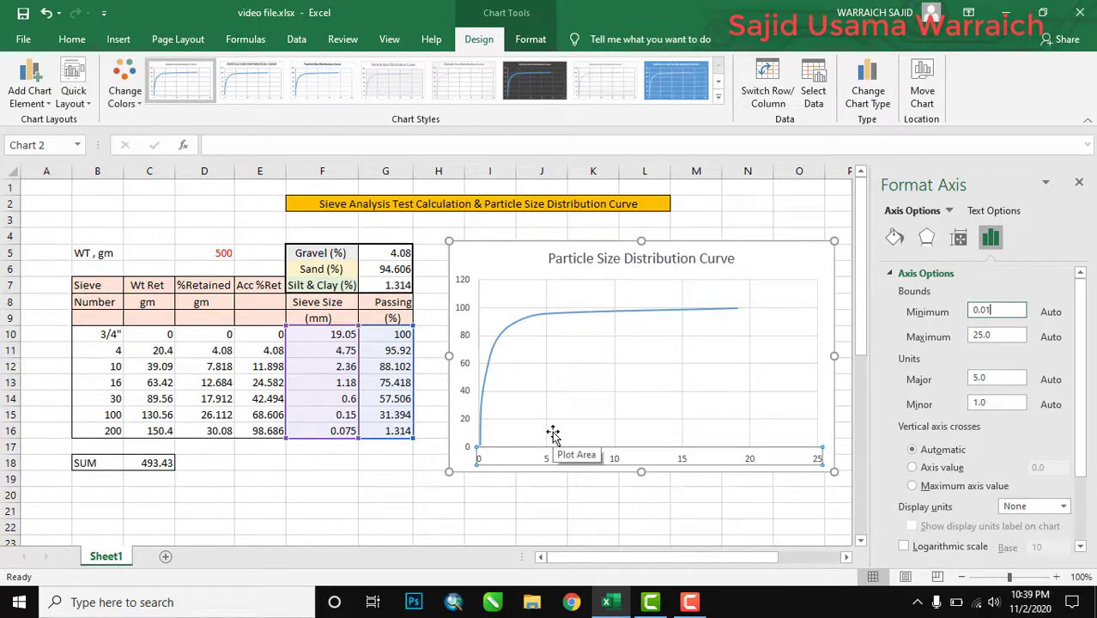
double_click(998, 335)
type("20.0")
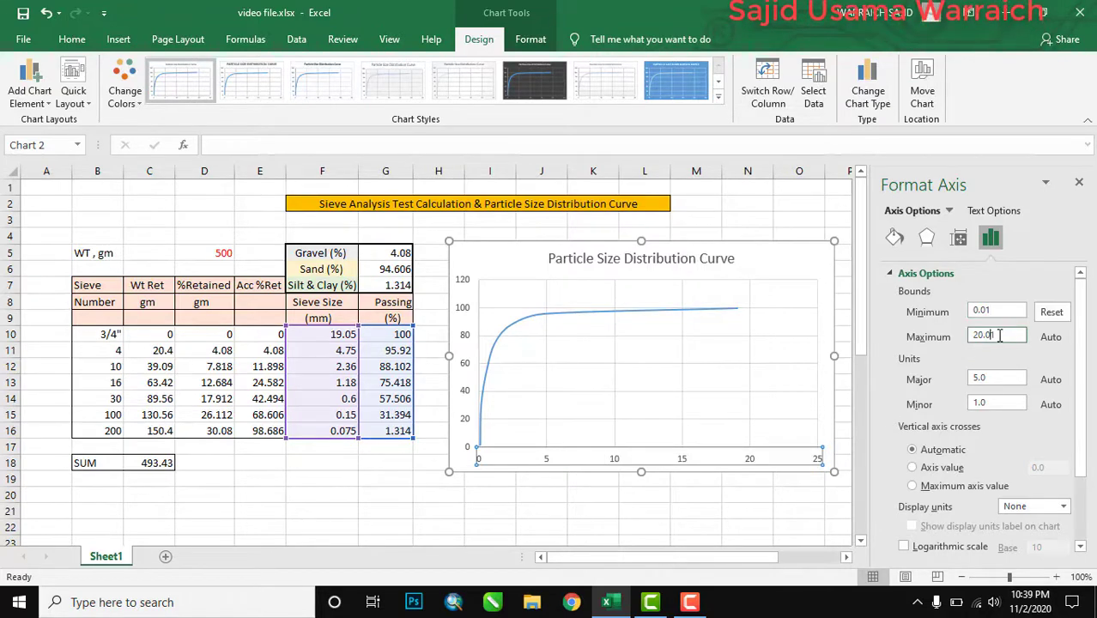
type("1")
key("Return")
key("BackSpace")
key("BackSpace")
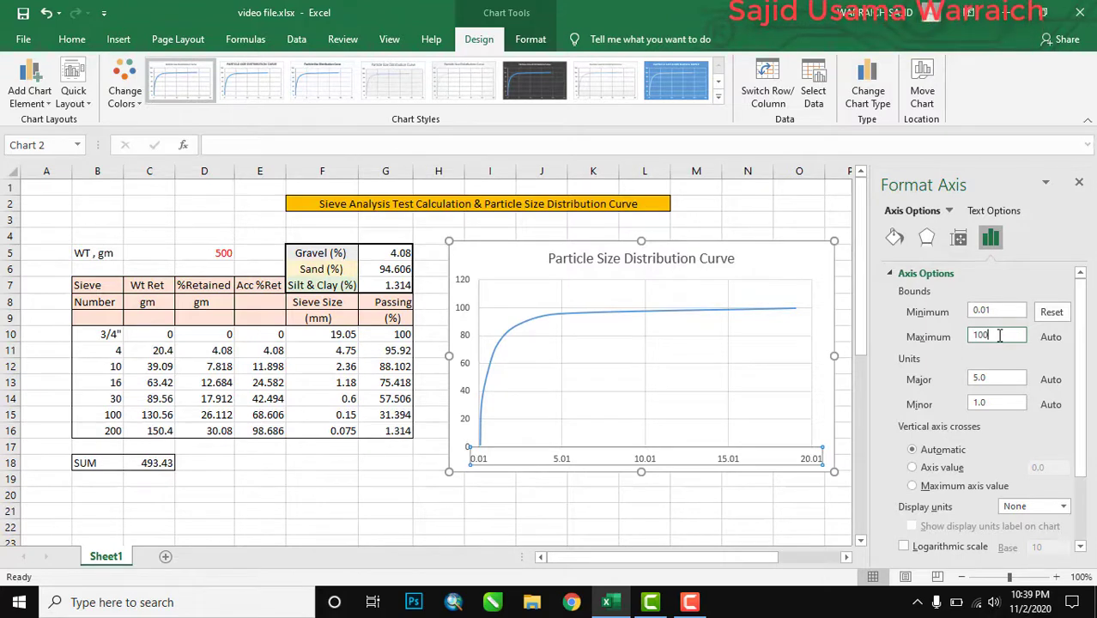
key("Return")
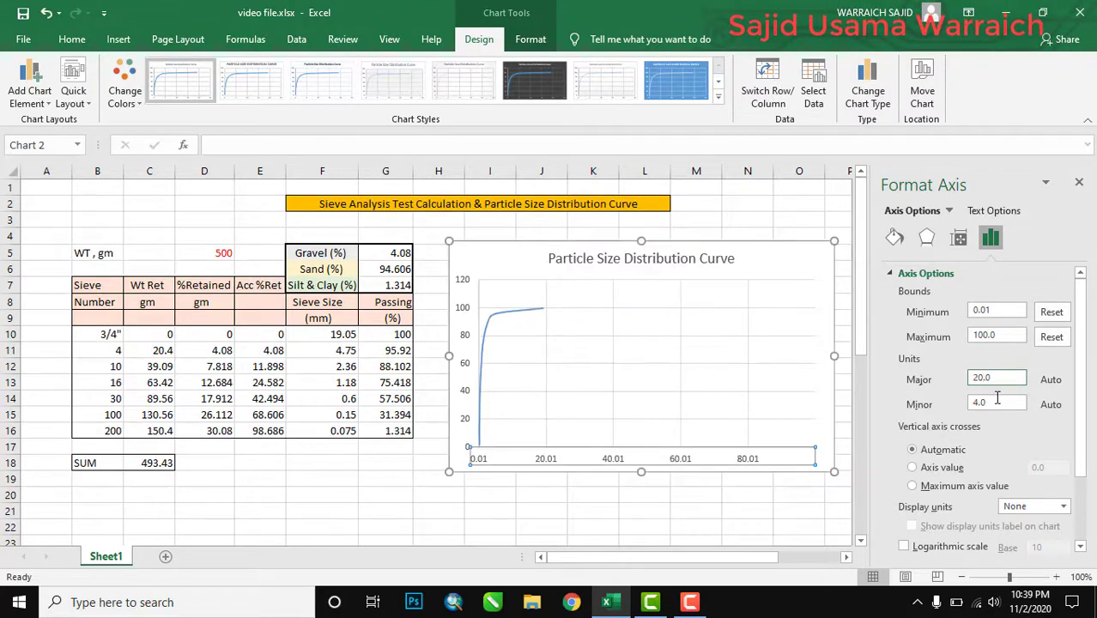
left_click(978, 404)
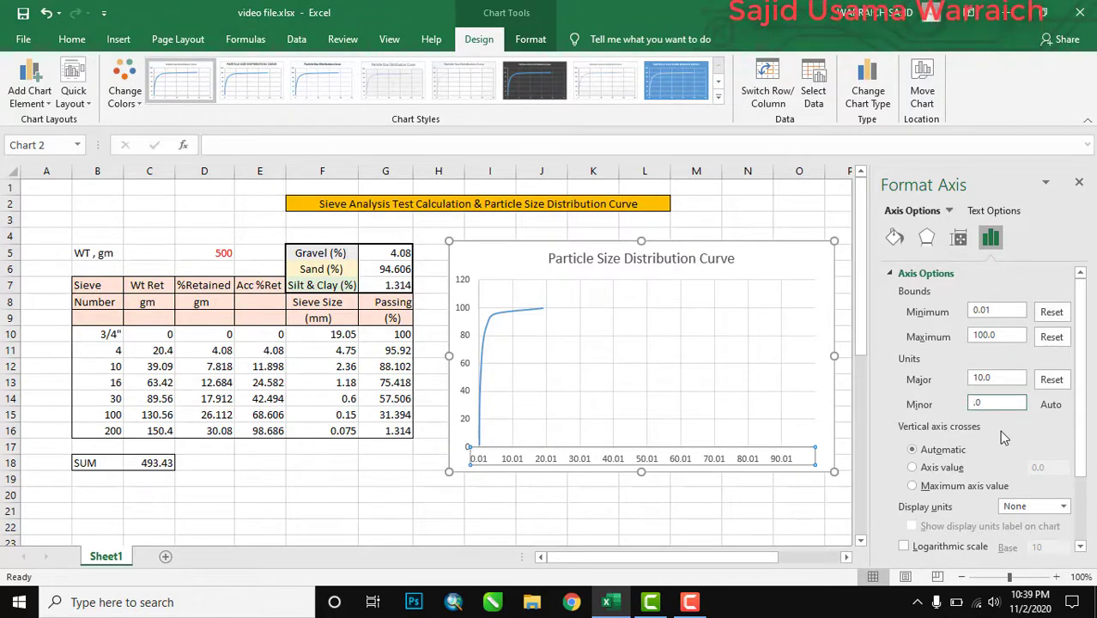
type("10")
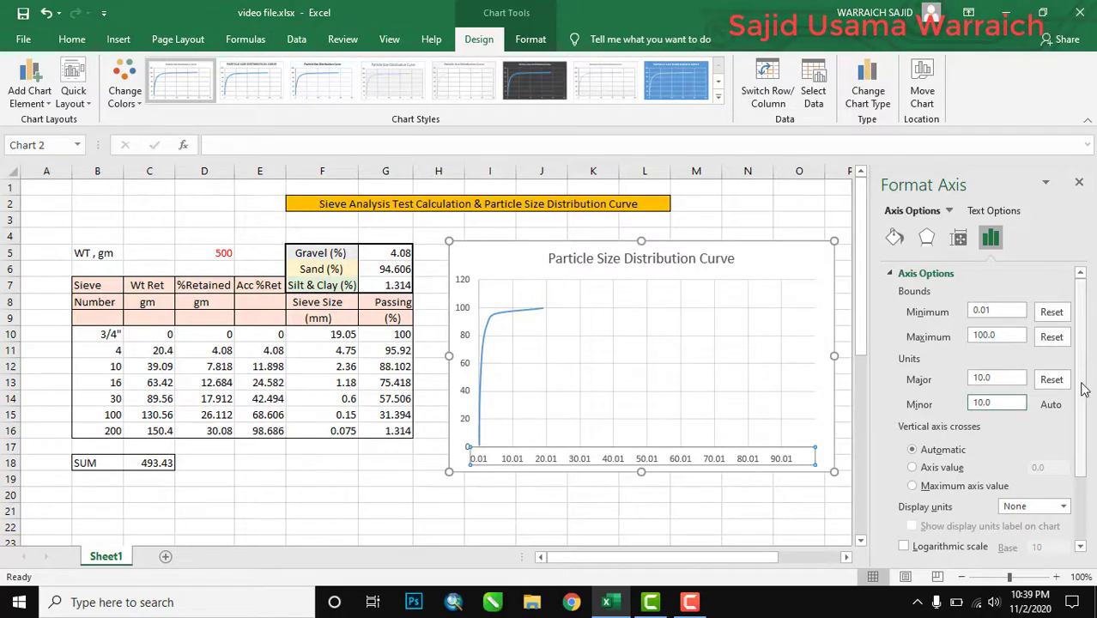
Step: Let the vertical axis cross at axis value 0.0, and give the horizontal axis a base-10 logarithmic scale with values in reverse order
left_click_drag(1085, 386, 1071, 453)
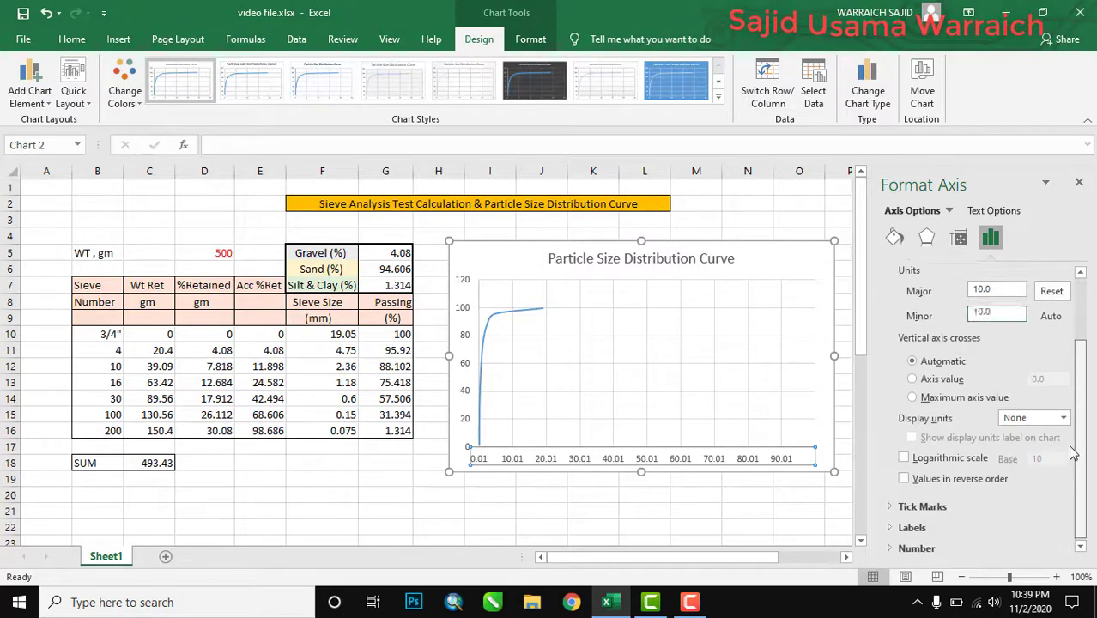
left_click(912, 378)
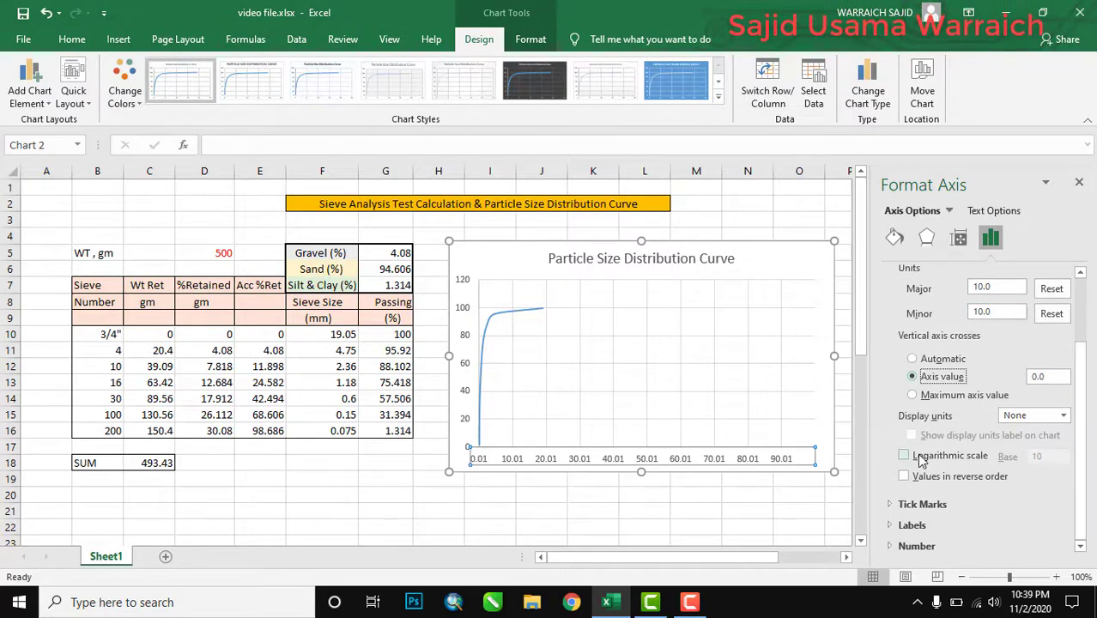
left_click(905, 456)
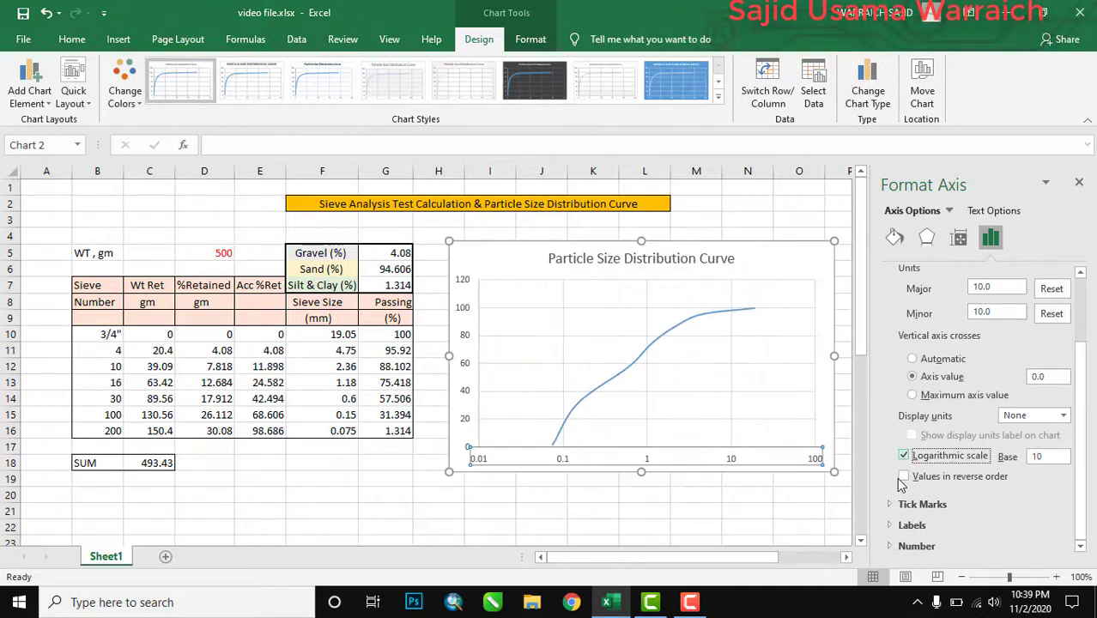
left_click(903, 477)
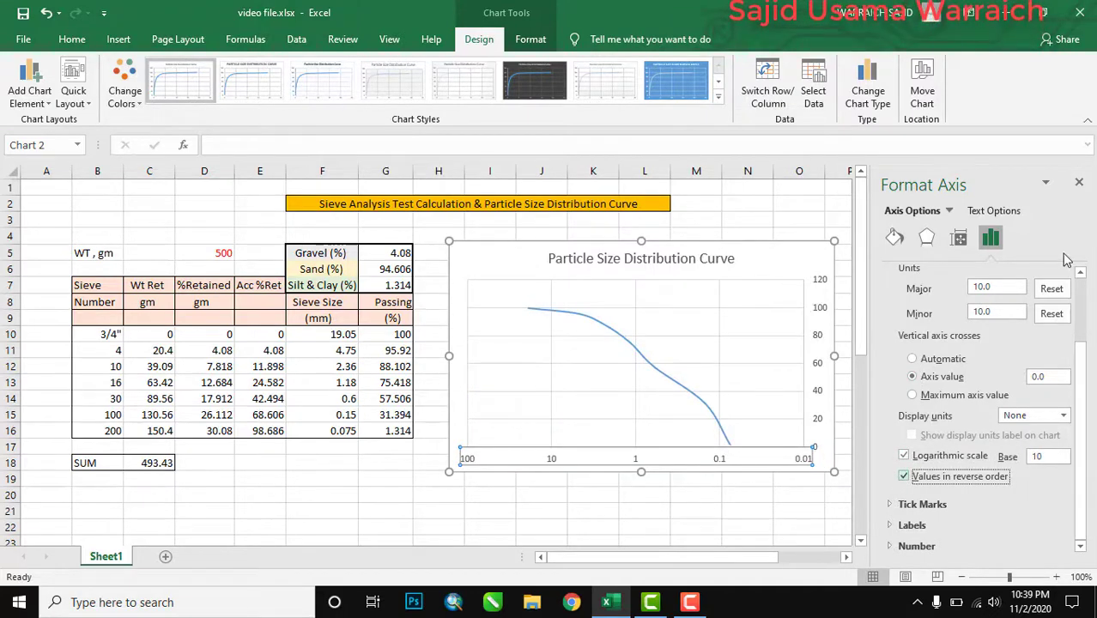
Step: Set the chart's vertical axis bounds to minimum 0 and maximum 100
left_click(1079, 184)
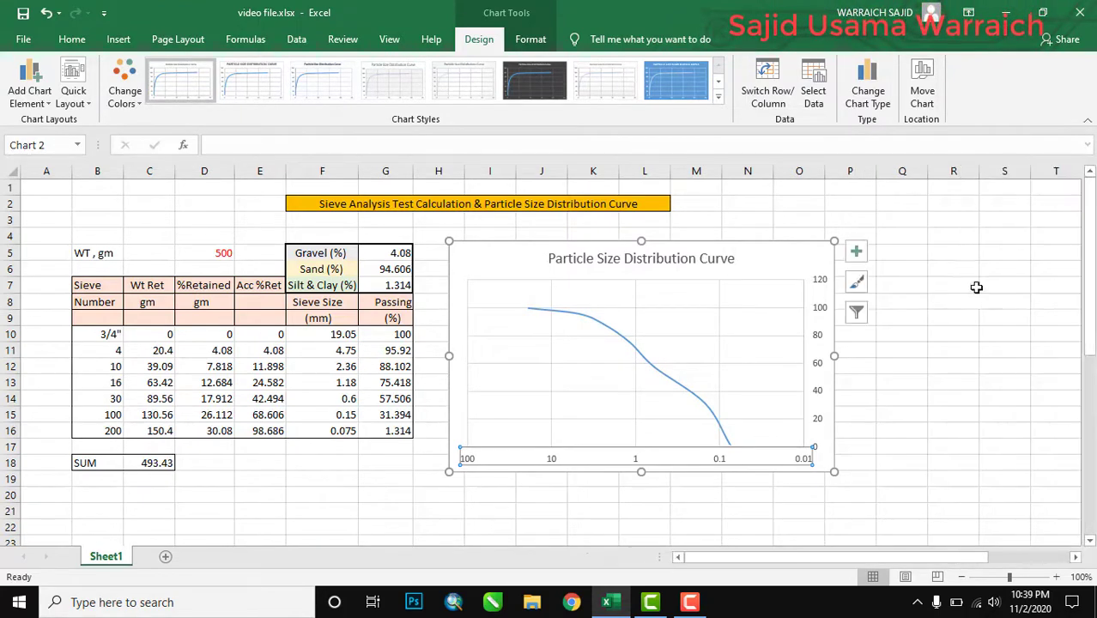
left_click(819, 349)
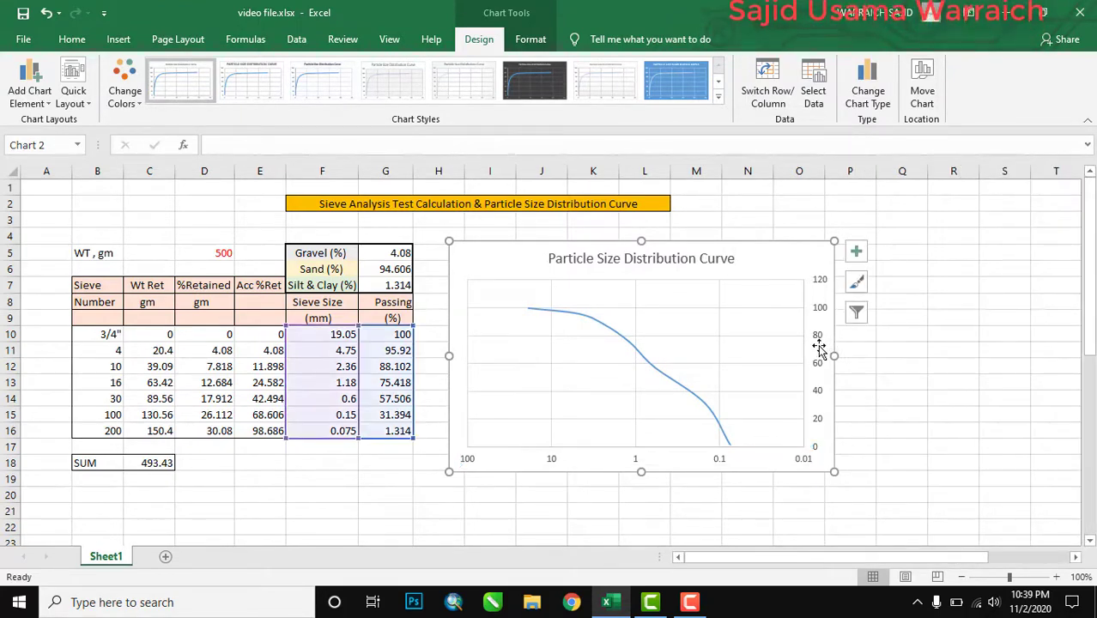
double_click(819, 350)
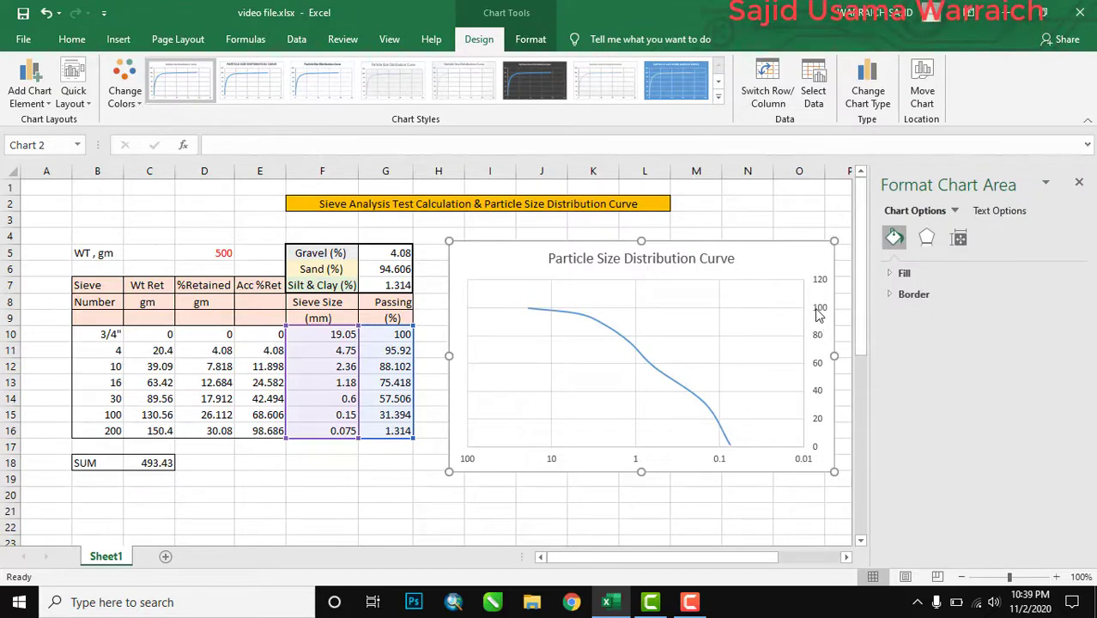
left_click(820, 315)
left_click(991, 241)
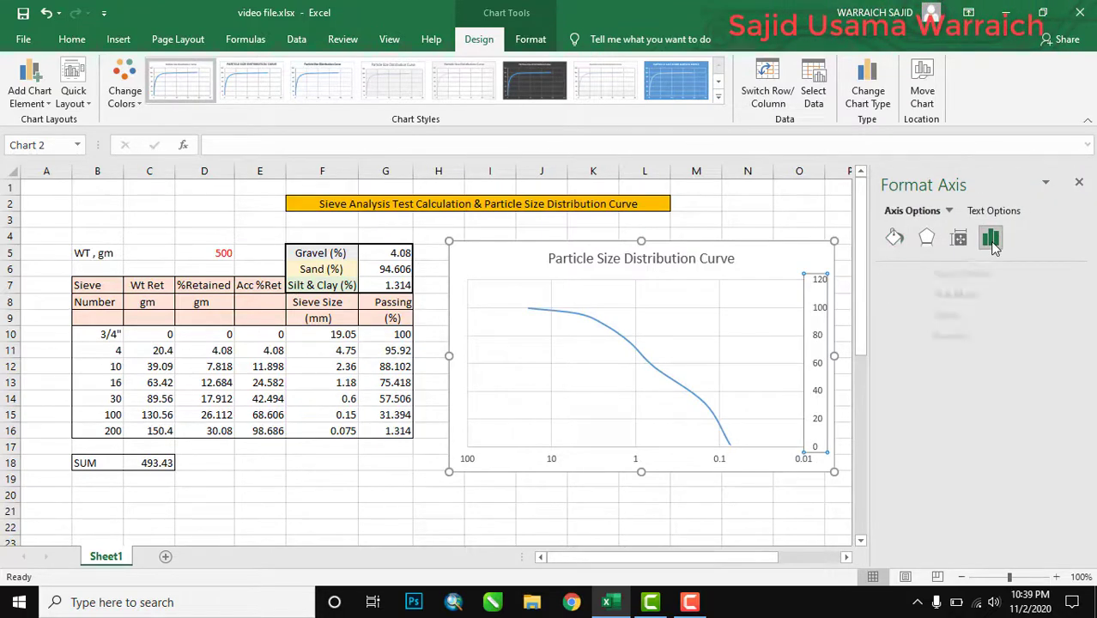
left_click(890, 273)
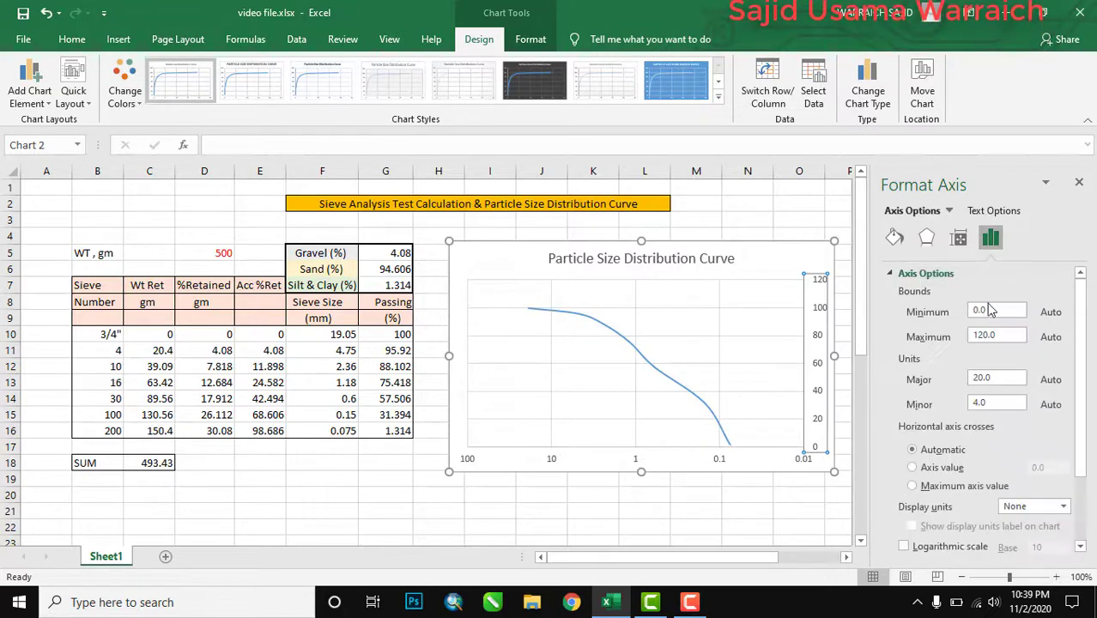
left_click(990, 314)
key("BackSpace")
key("BackSpace")
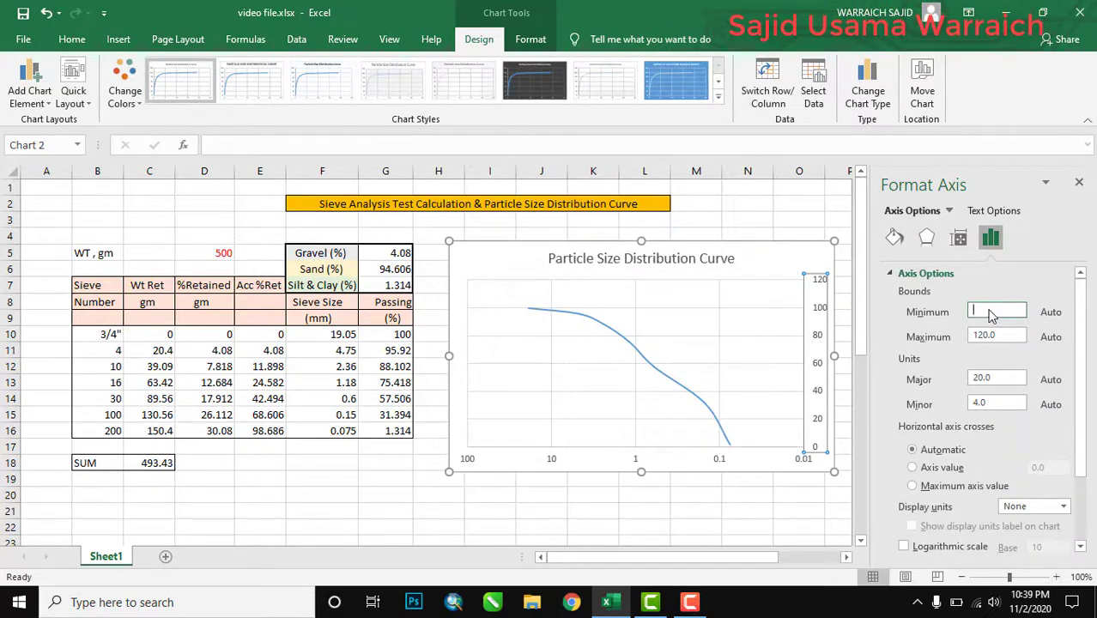
type("0")
left_click(1000, 334)
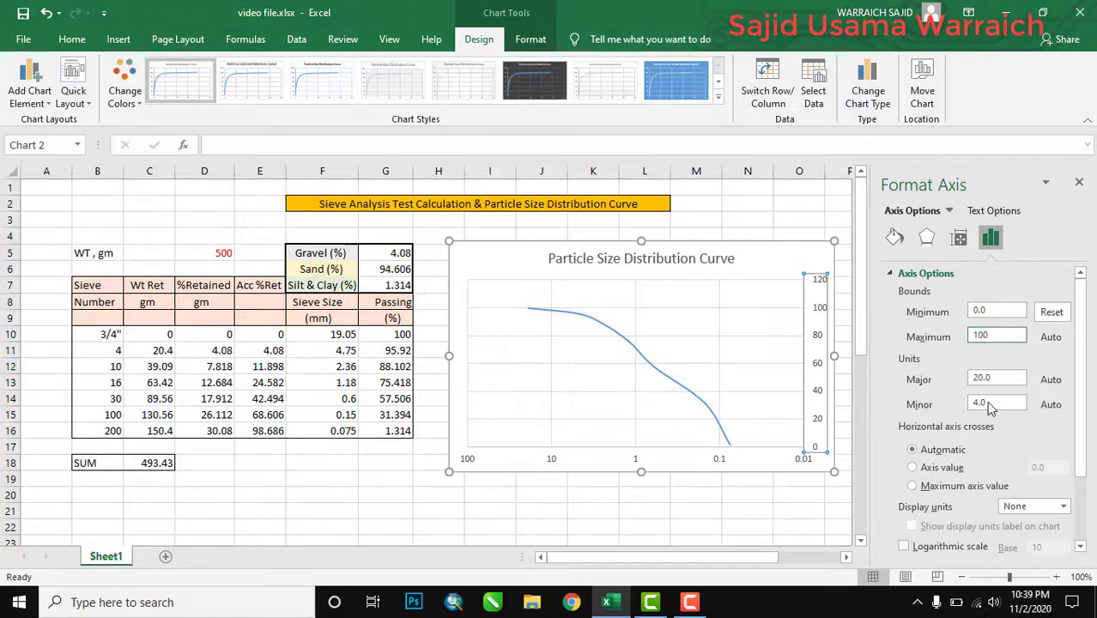
Step: Set the label position of the chart's vertical axis to High
left_click_drag(1083, 419, 1083, 487)
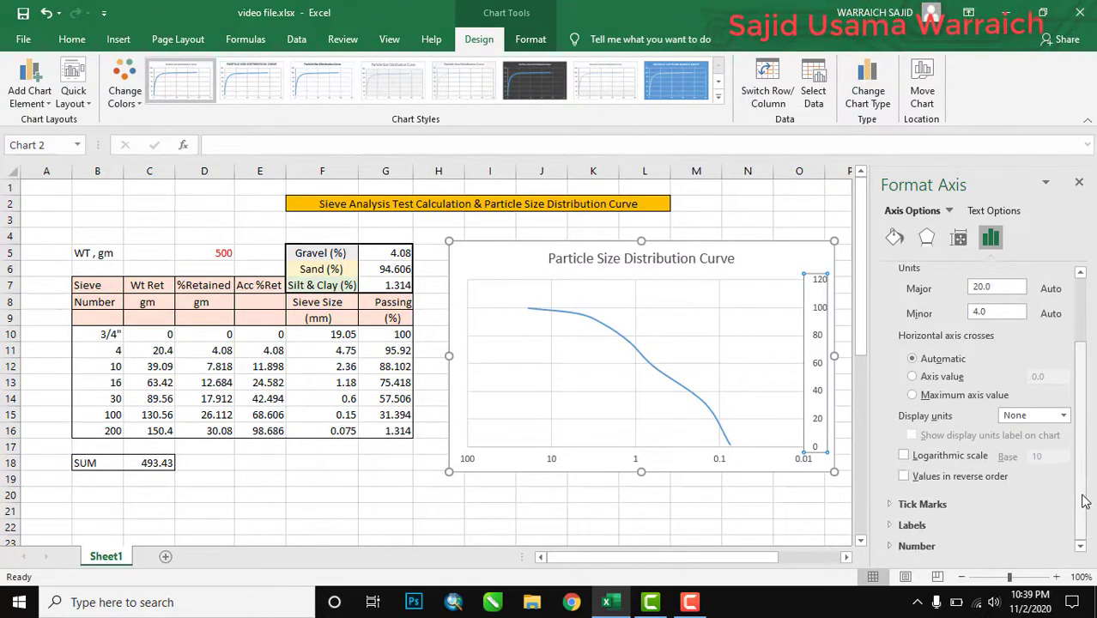
left_click(890, 527)
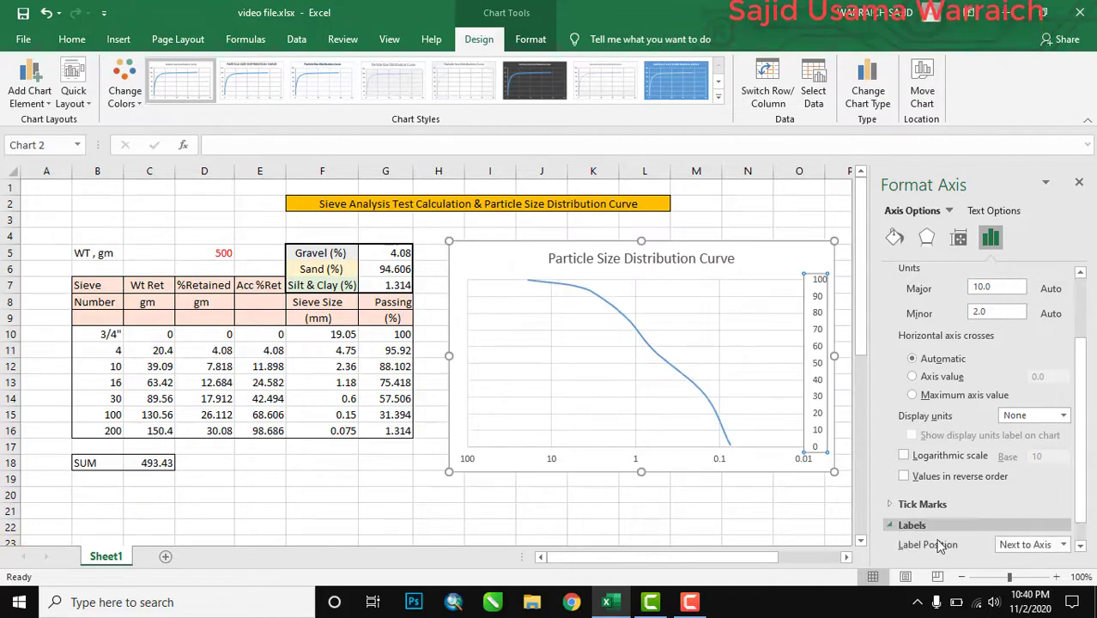
left_click(1062, 545)
left_click(1010, 496)
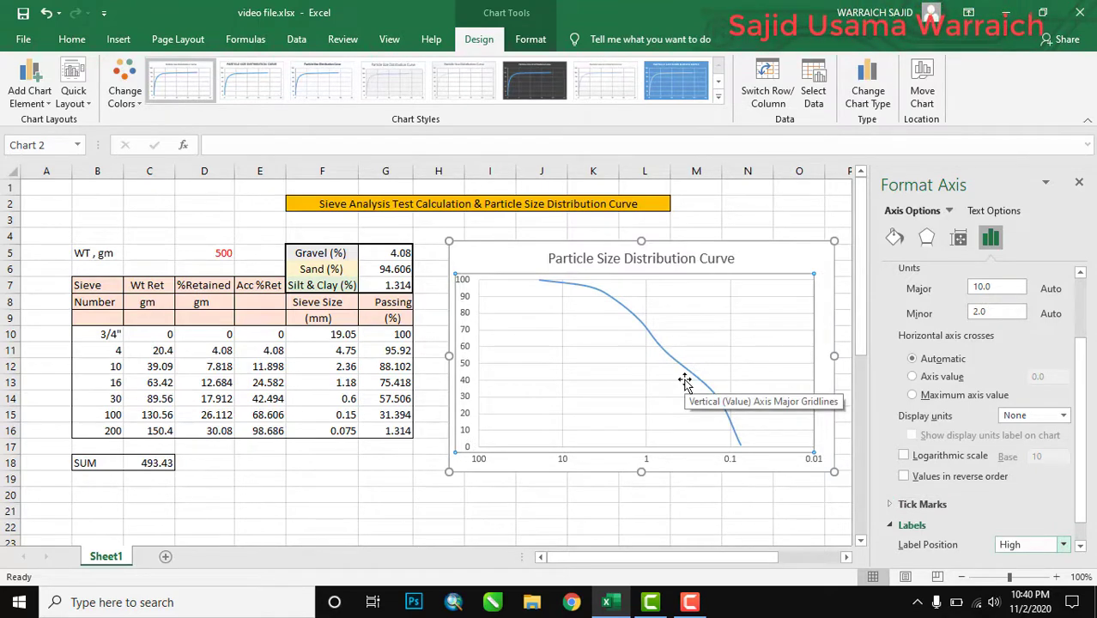
left_click(1079, 182)
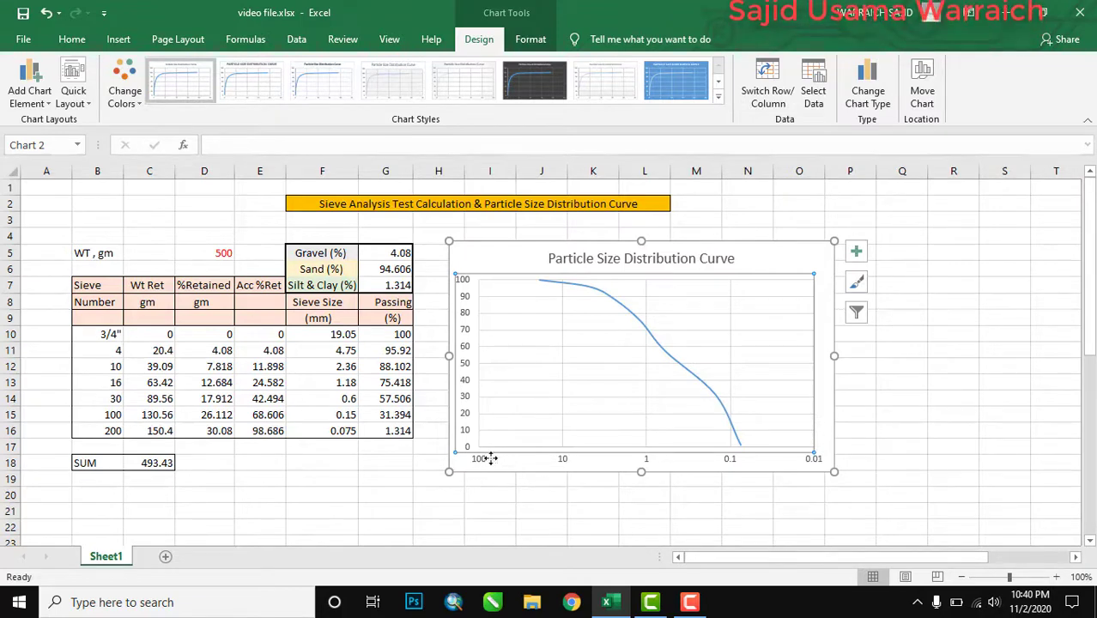
Step: Add minor gridlines to the horizontal axis of the Particle Size Distribution Curve chart
left_click(567, 466)
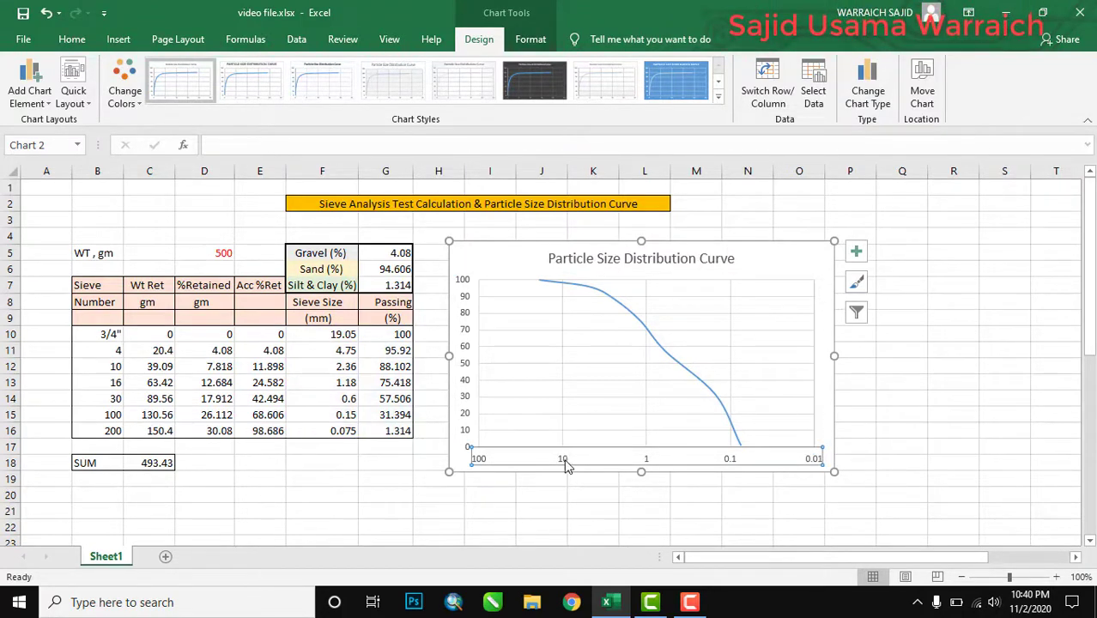
right_click(566, 466)
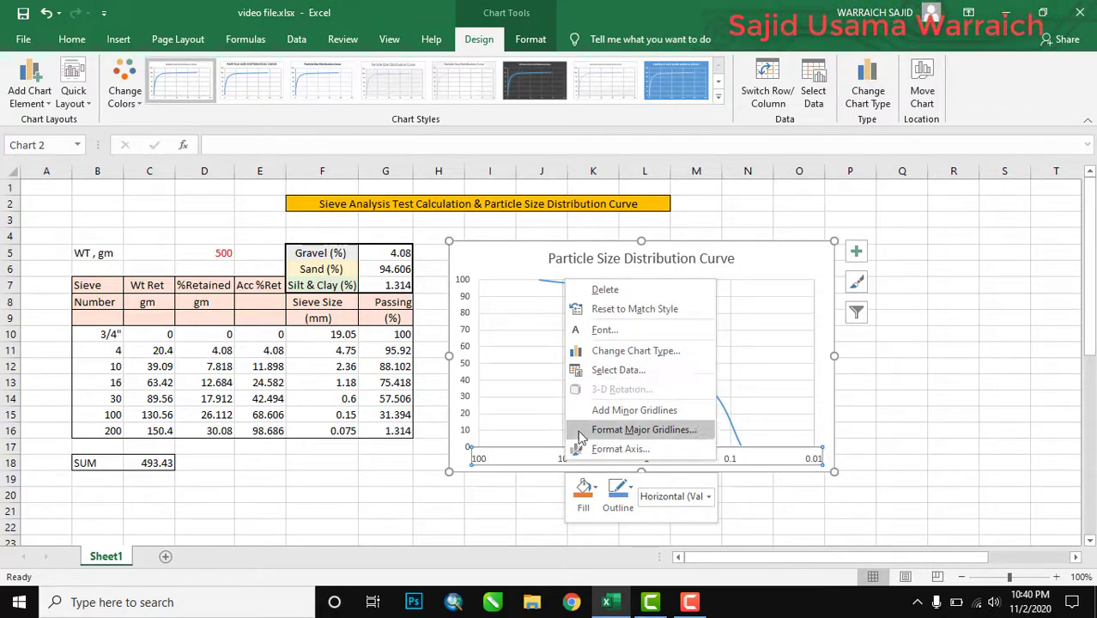
left_click(637, 412)
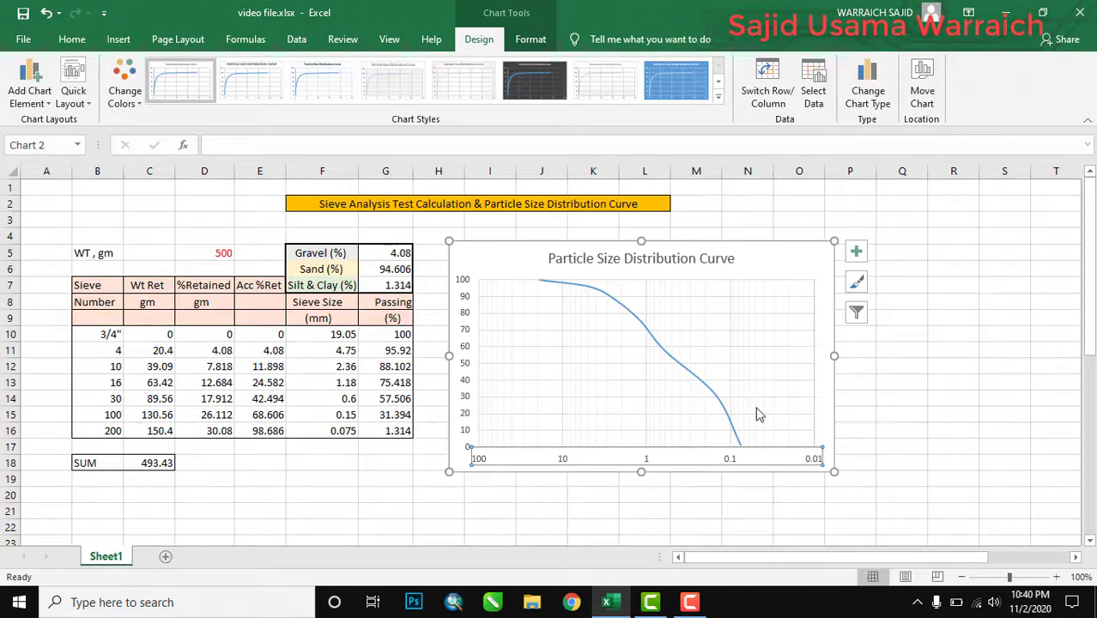
Step: Format the chart's vertical minor gridlines as solid black lines with a width of 0.25 pt
double_click(514, 360)
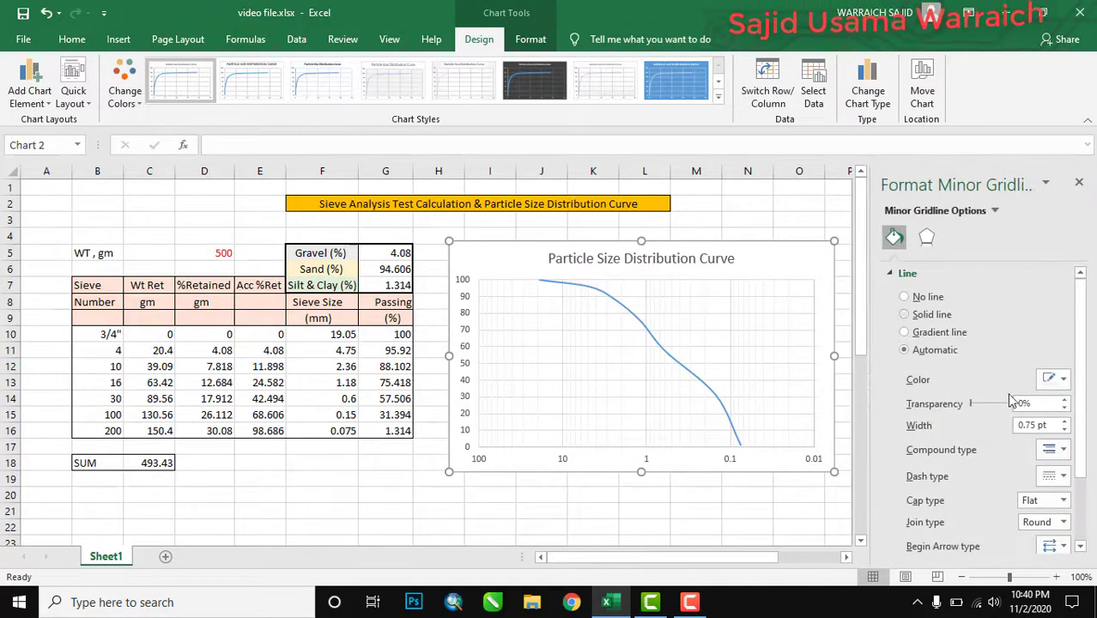
left_click(1062, 378)
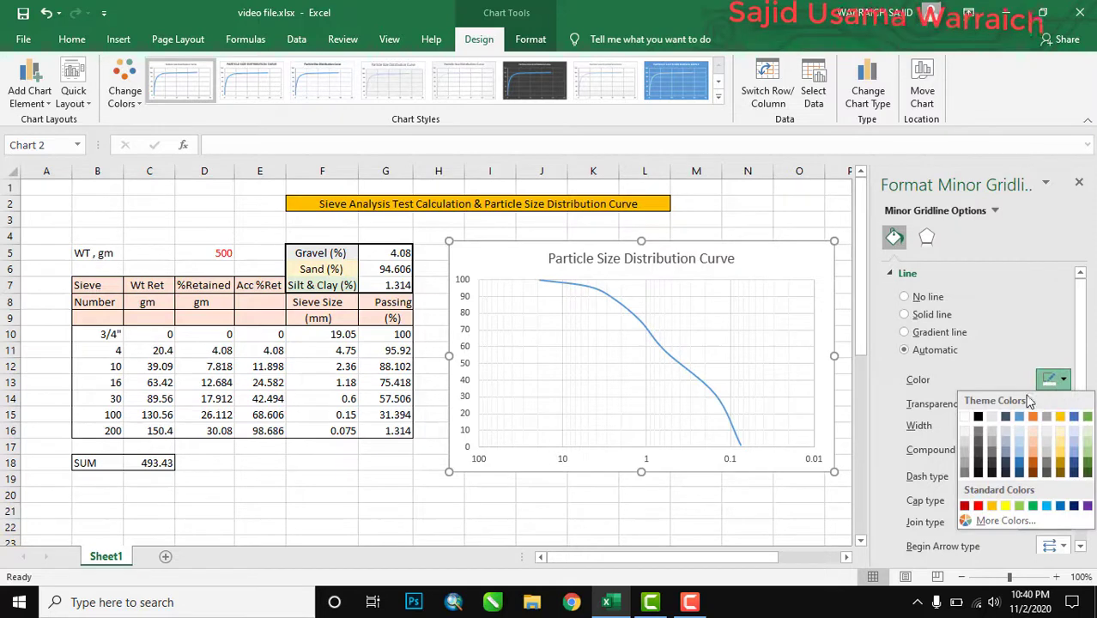
left_click(977, 417)
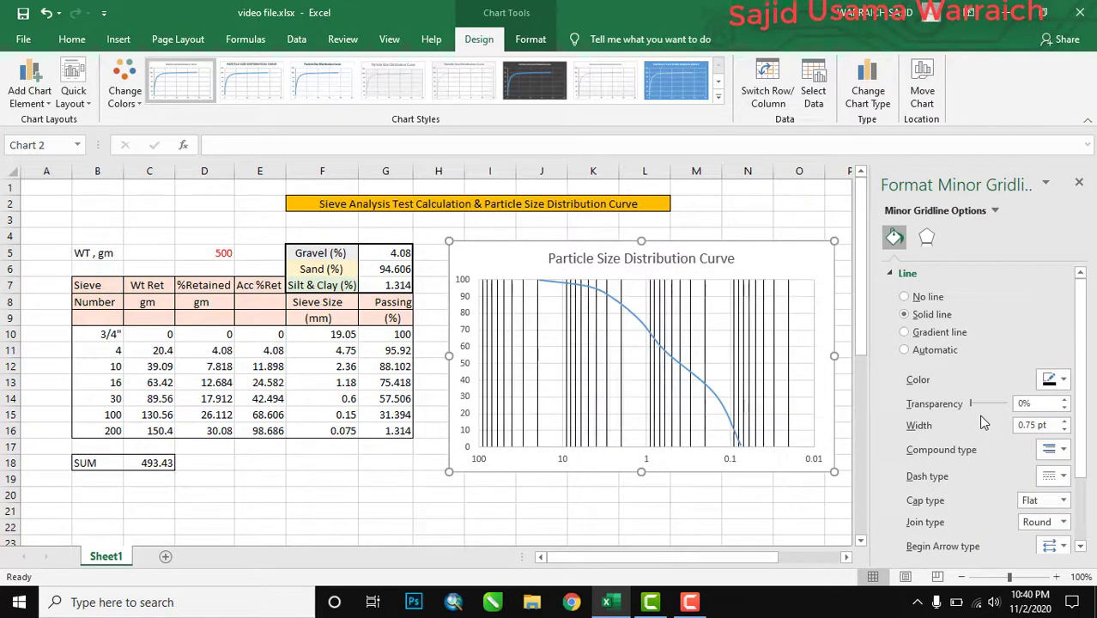
left_click(1064, 430)
left_click(1064, 430)
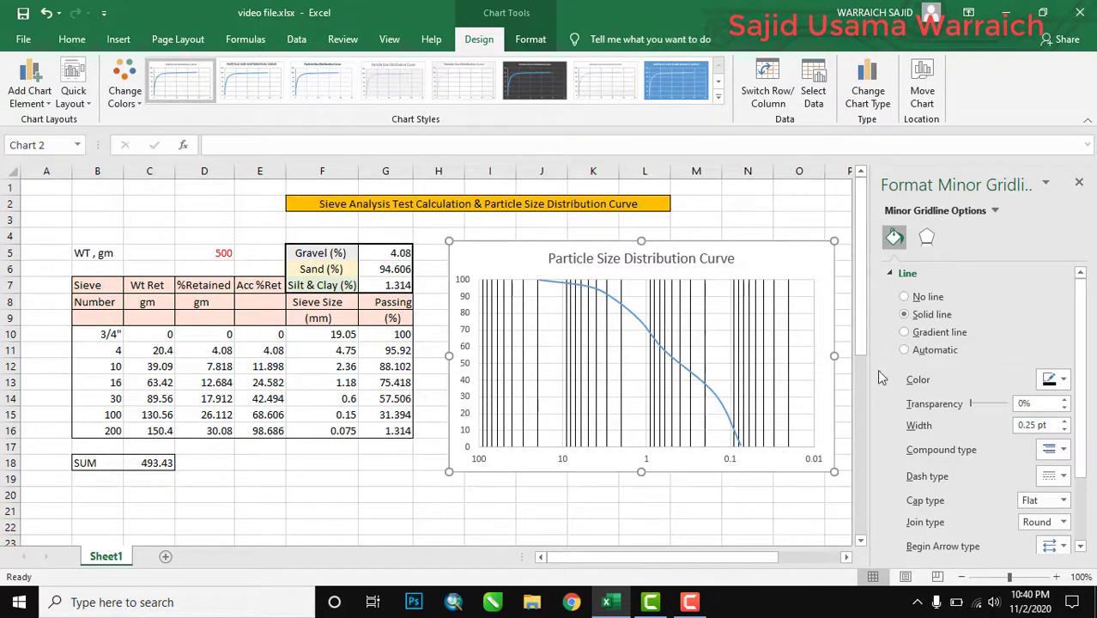
left_click(1077, 185)
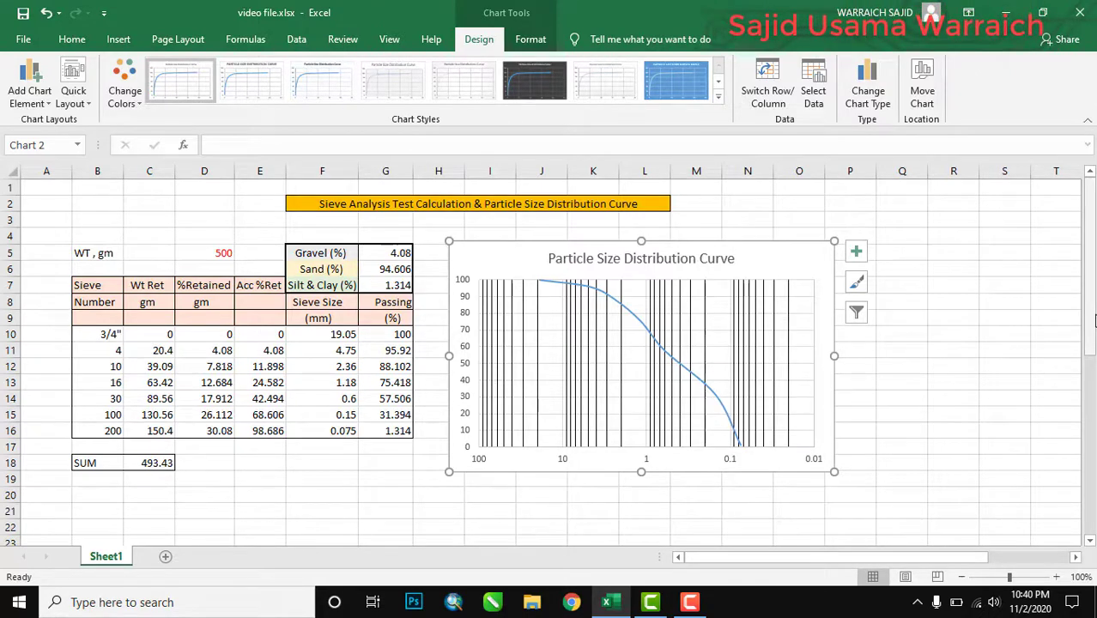
Step: Widen column A slightly at the Hydrometer Analysis table and fill the temperature cells C37:C44 with 28
left_click_drag(1090, 313, 1094, 493)
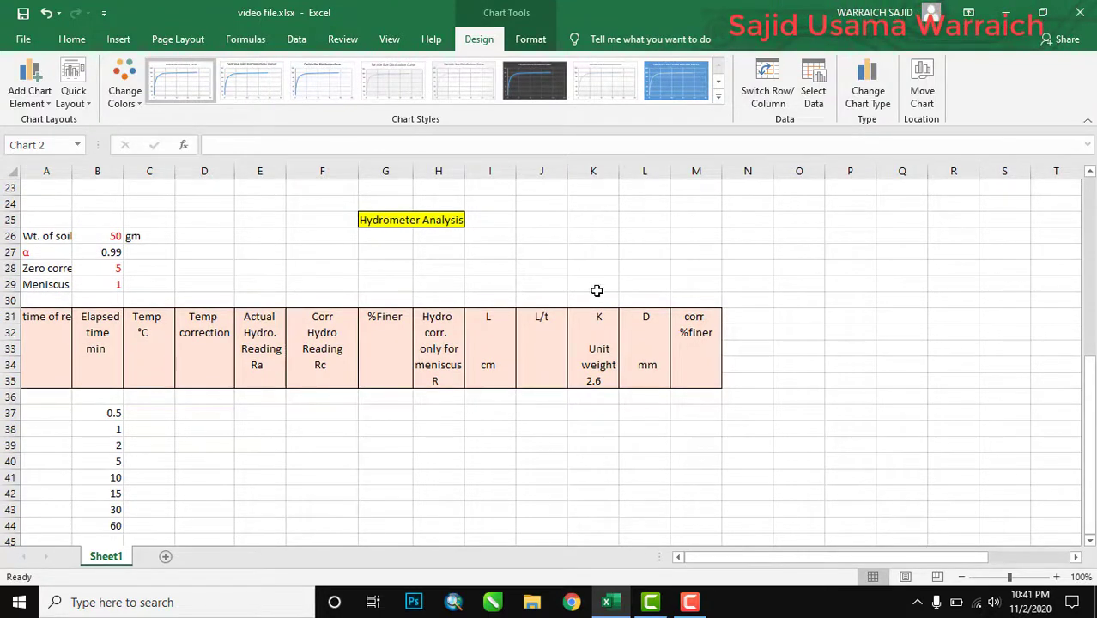
left_click_drag(71, 175, 85, 174)
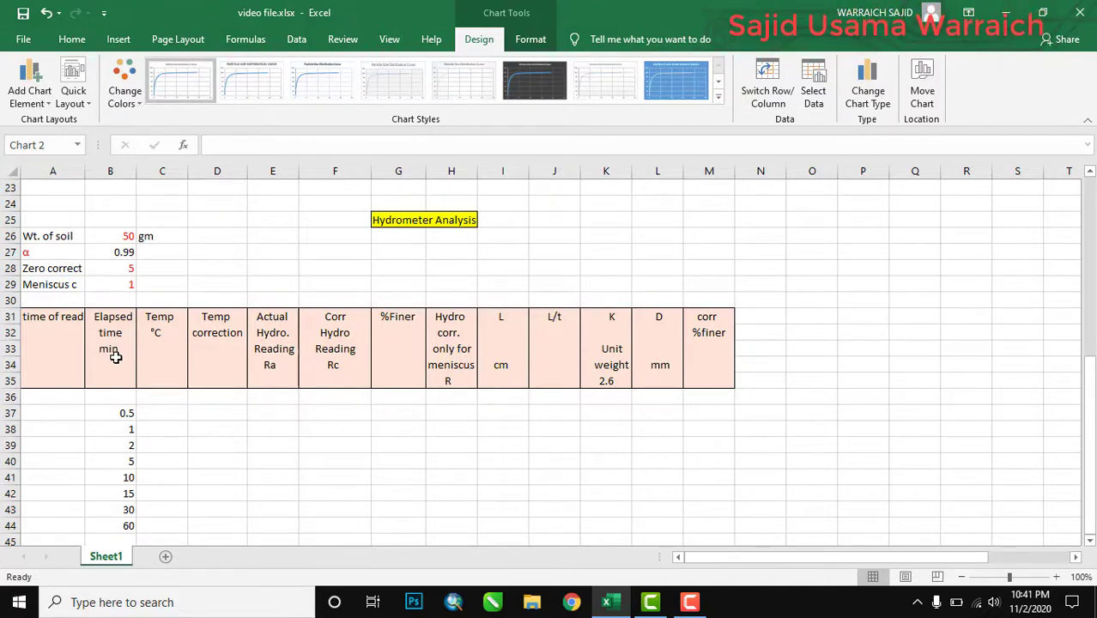
left_click(153, 412)
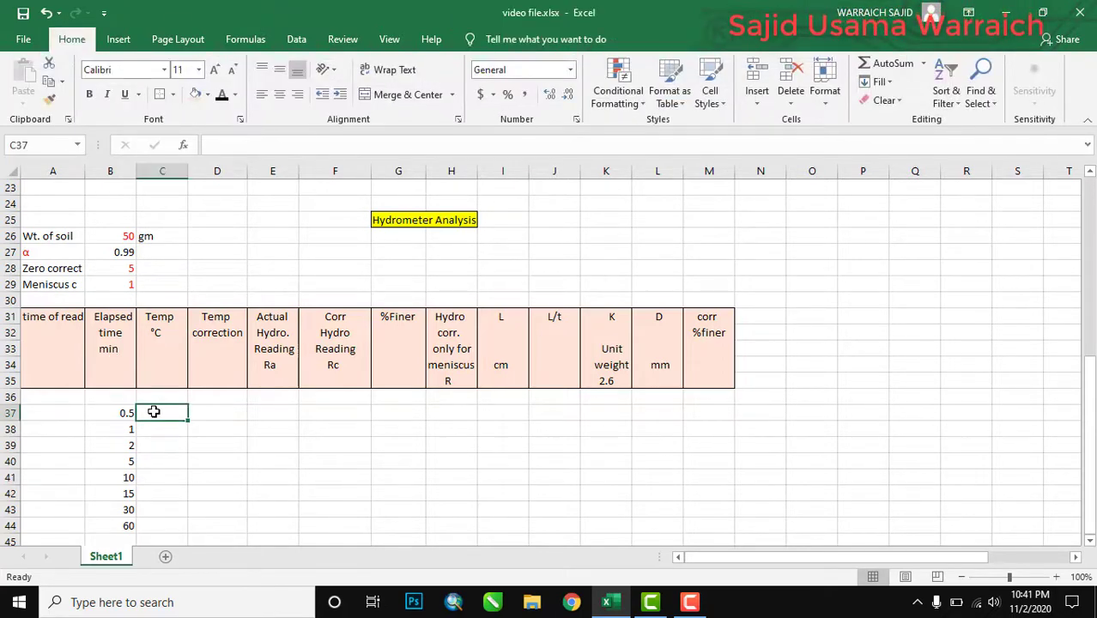
type("28")
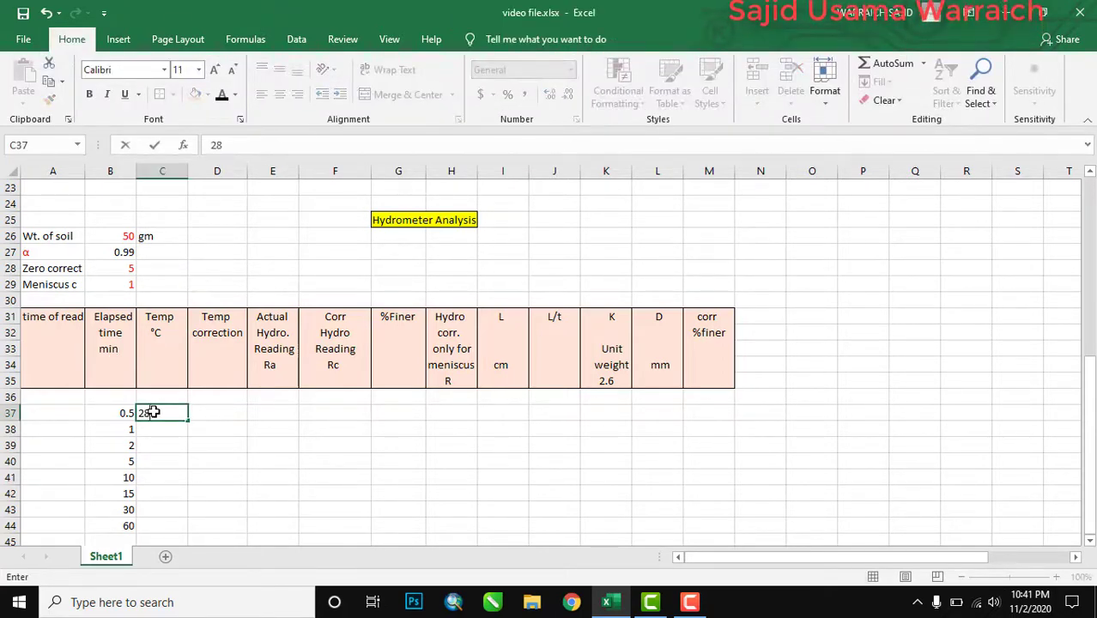
left_click_drag(189, 418, 186, 530)
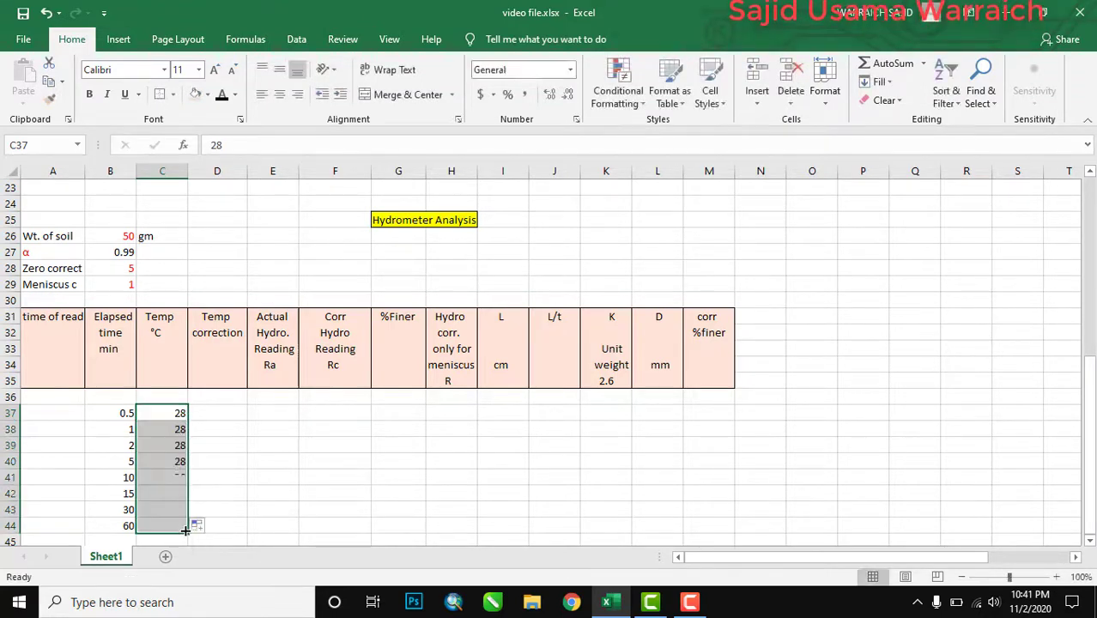
Step: Enter a temperature correction of 2.5 in D37 and fill it down to D44
left_click(225, 417)
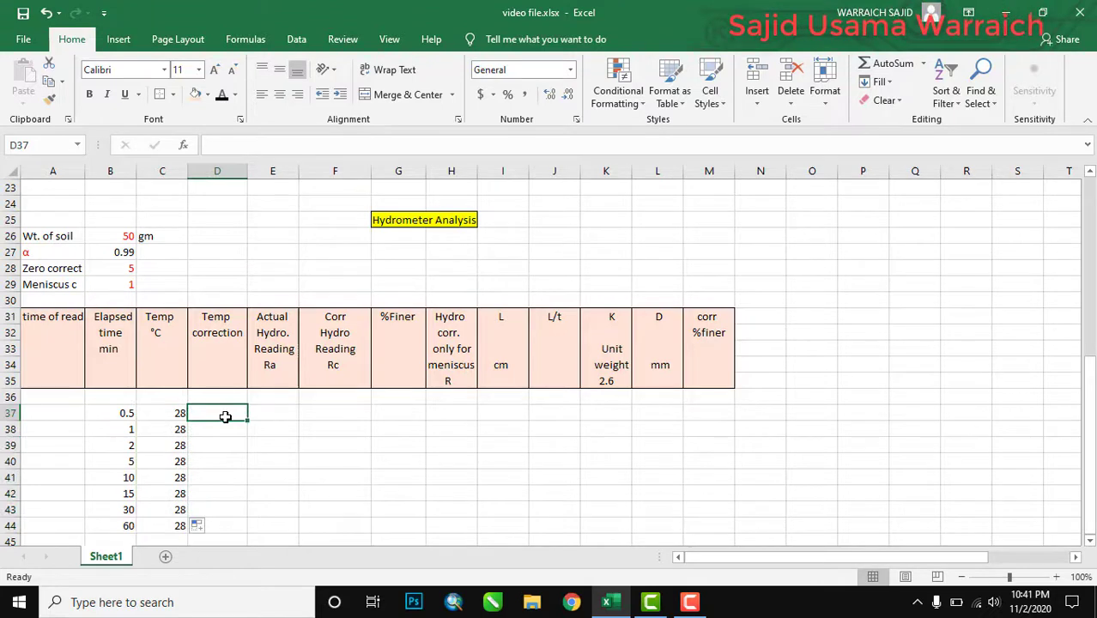
type("2.5")
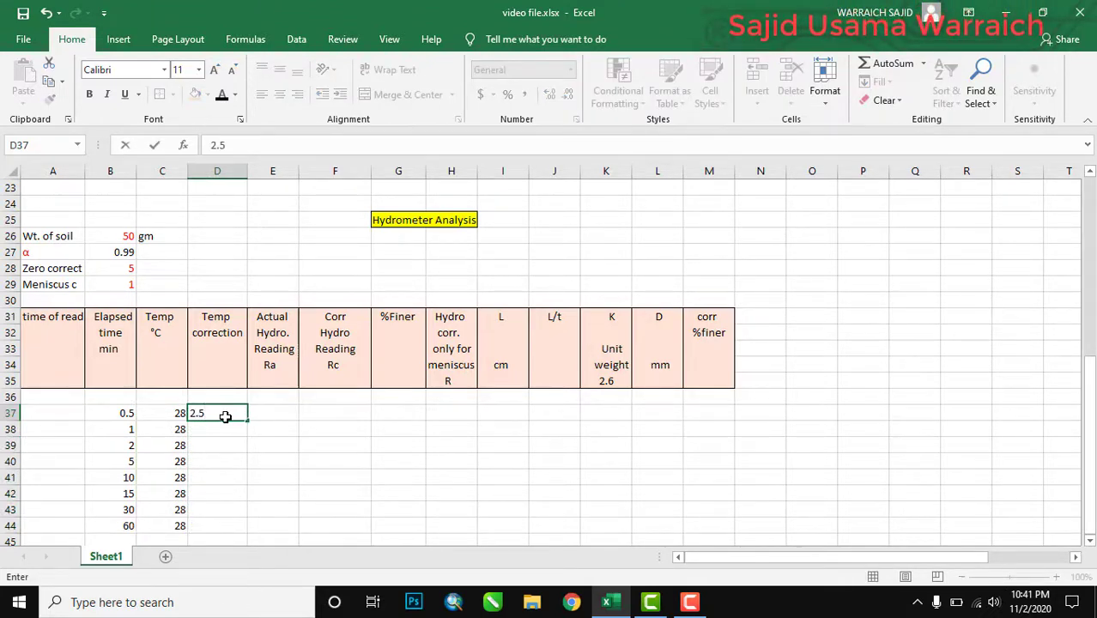
left_click(327, 410)
left_click(236, 412)
left_click_drag(247, 421, 239, 529)
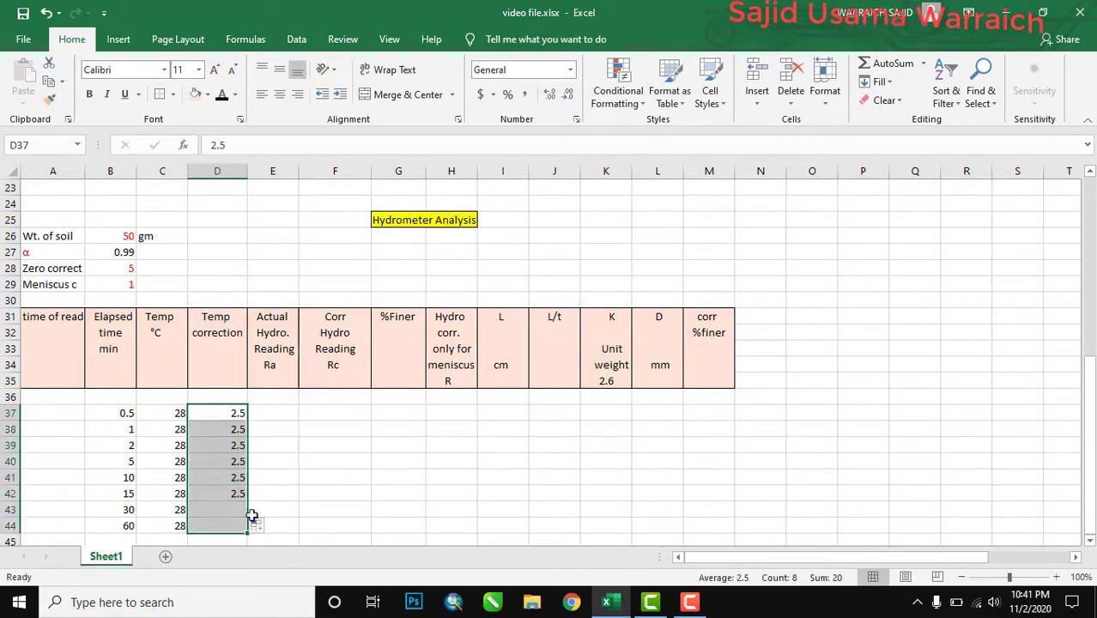
Step: Enter the actual hydrometer readings 54, 50, 47, 45, 39, 34, 23 and 17 in E37:E44
left_click(272, 414)
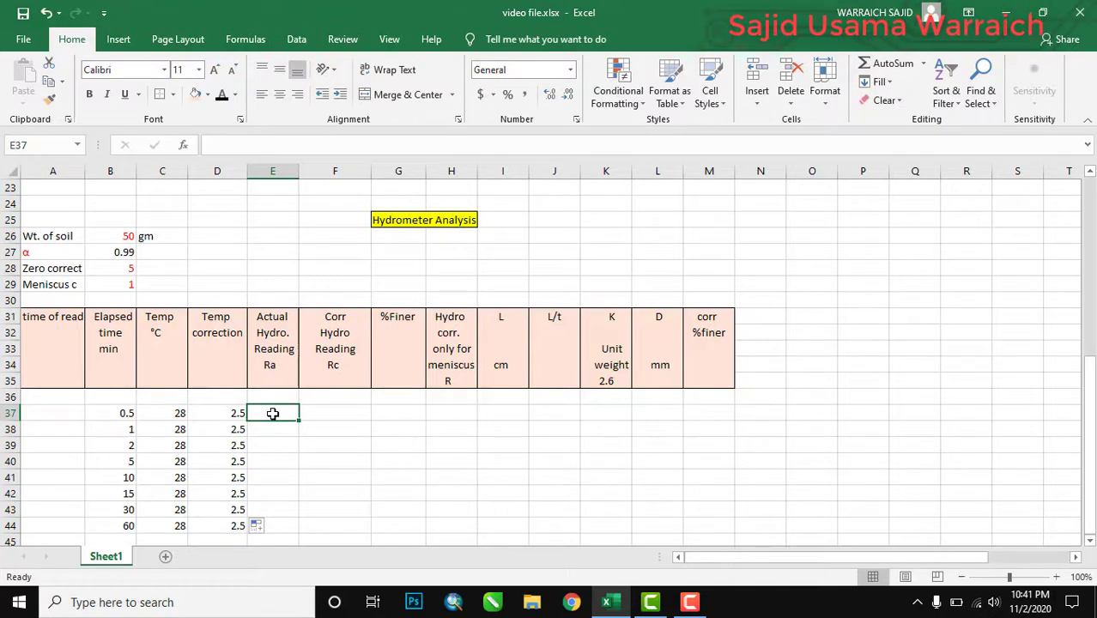
type("54")
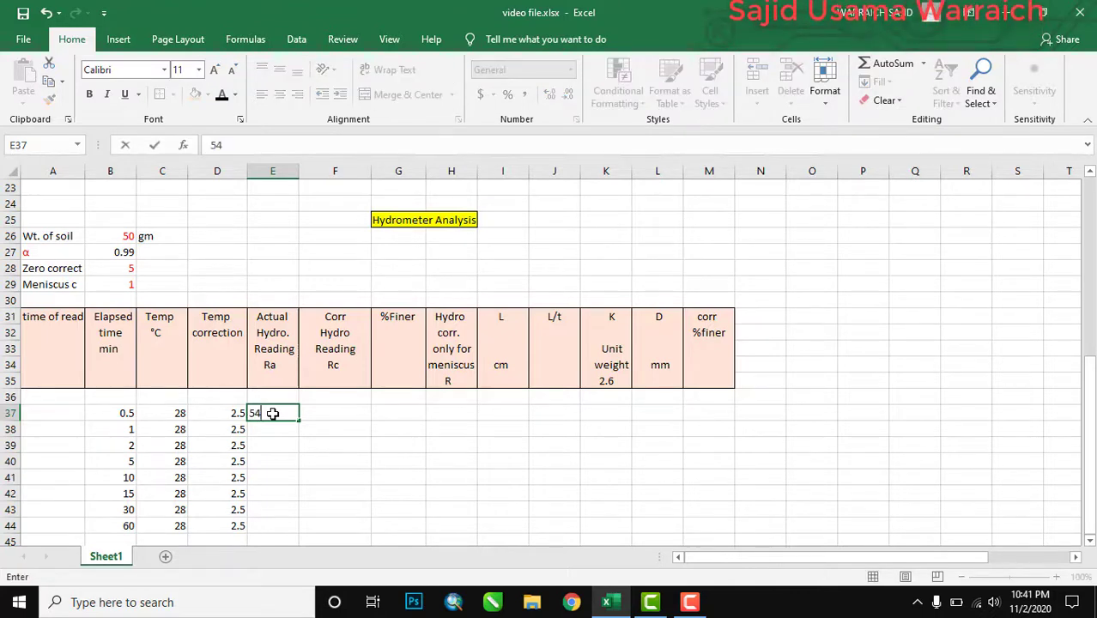
key("Return")
type("50")
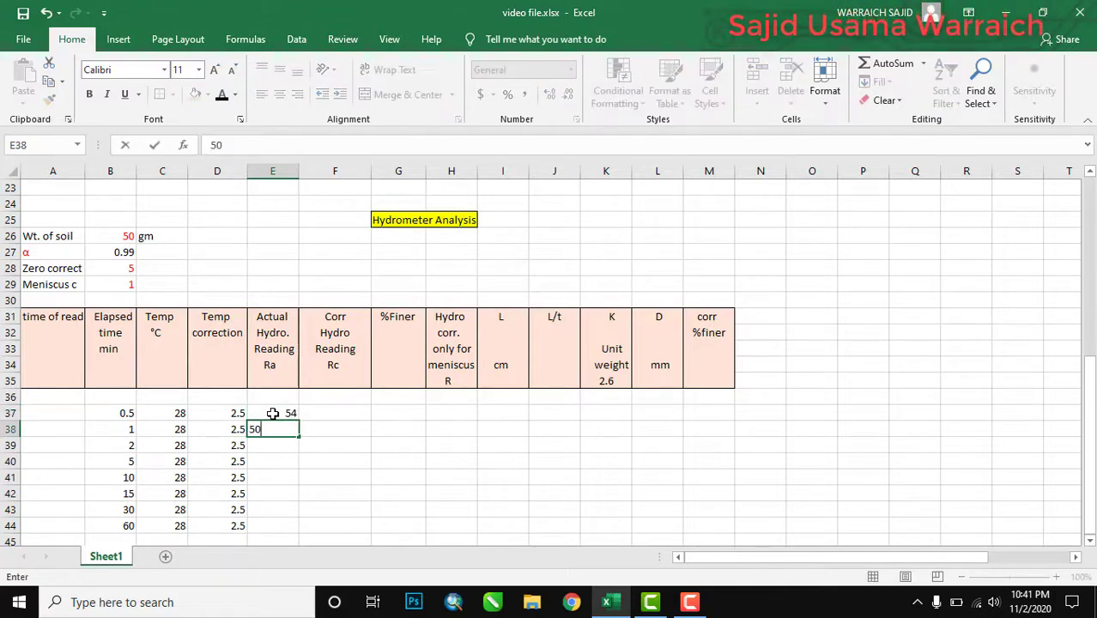
key("Return")
type("47")
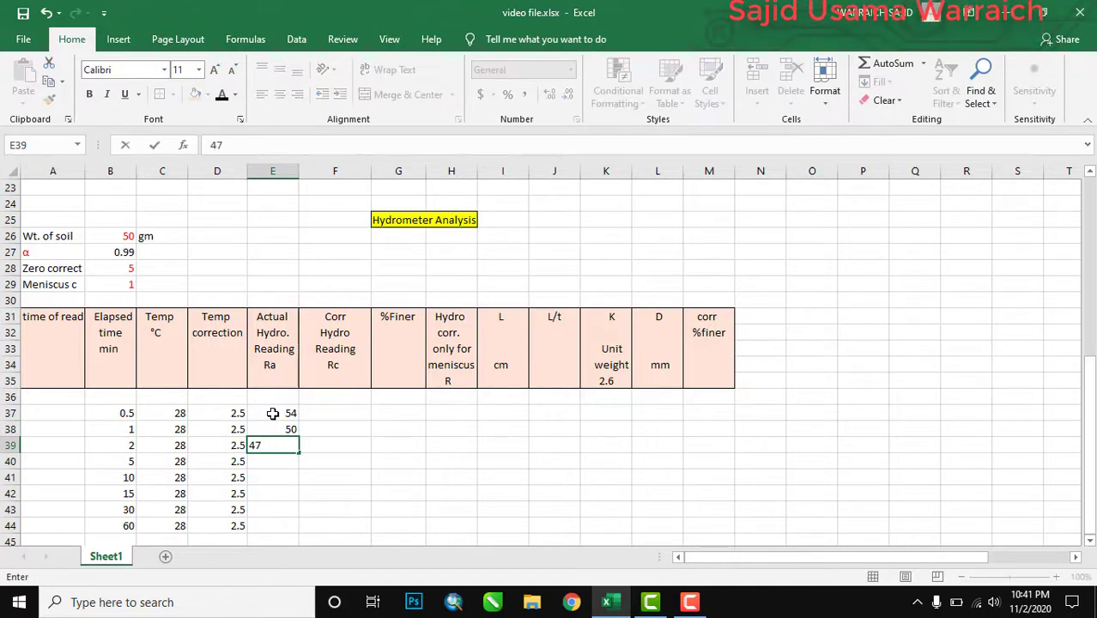
key("Return")
type("45")
type("39")
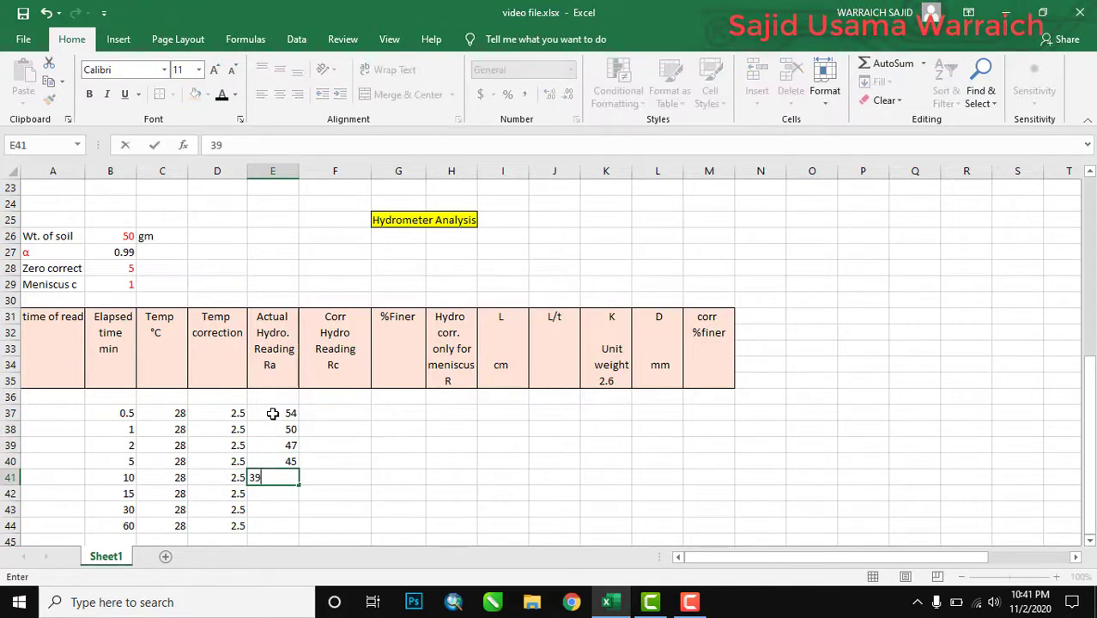
key("Return")
type("34")
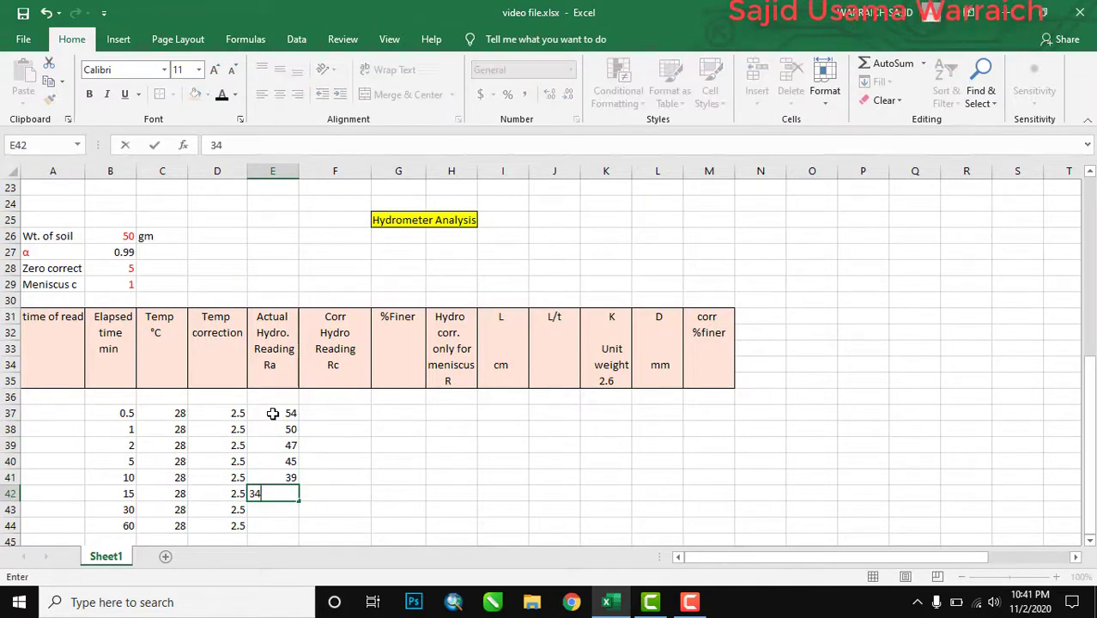
key("Return")
type("23")
key("Return")
type("17")
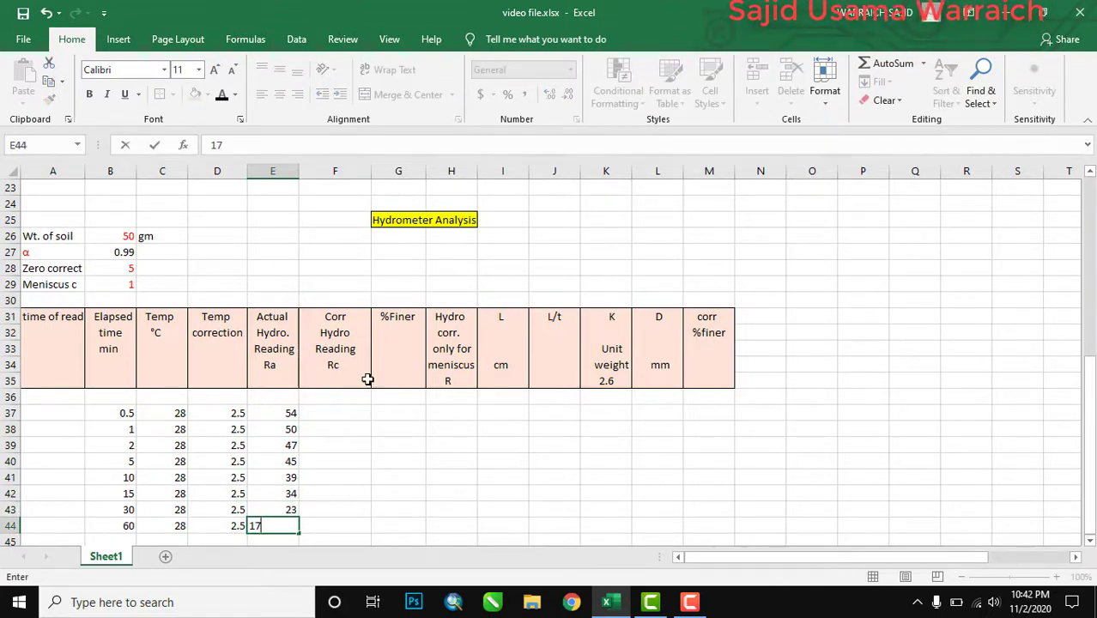
left_click(334, 413)
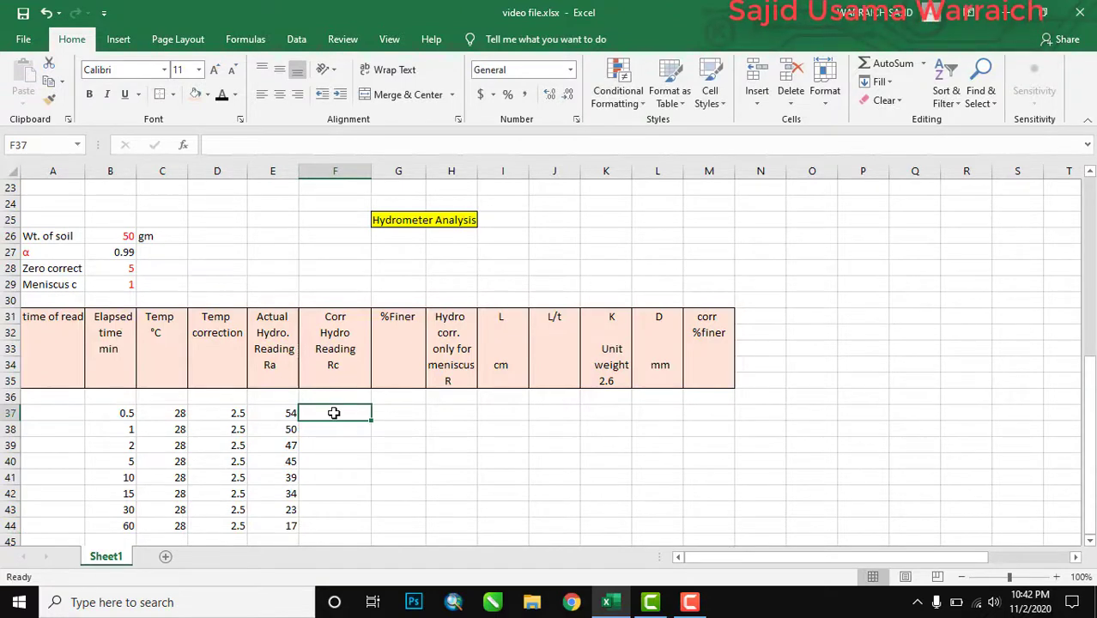
Step: Calculate the corrected hydrometer reading in F37 with =E37+D37-B$28 and fill the formula down to F44
type("=")
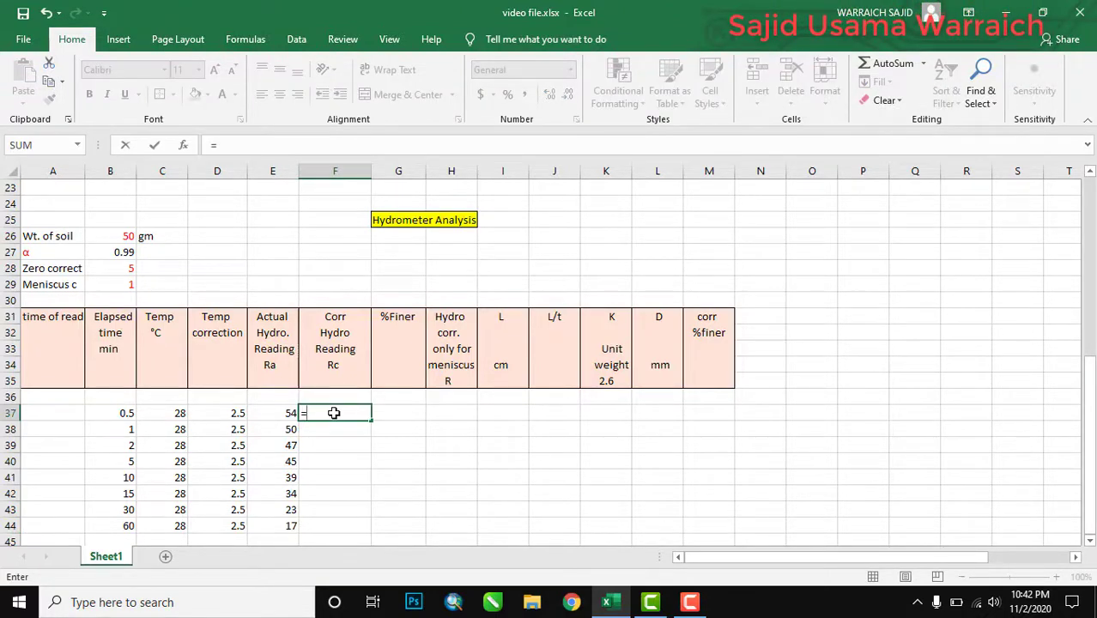
type("e")
key("BackSpace")
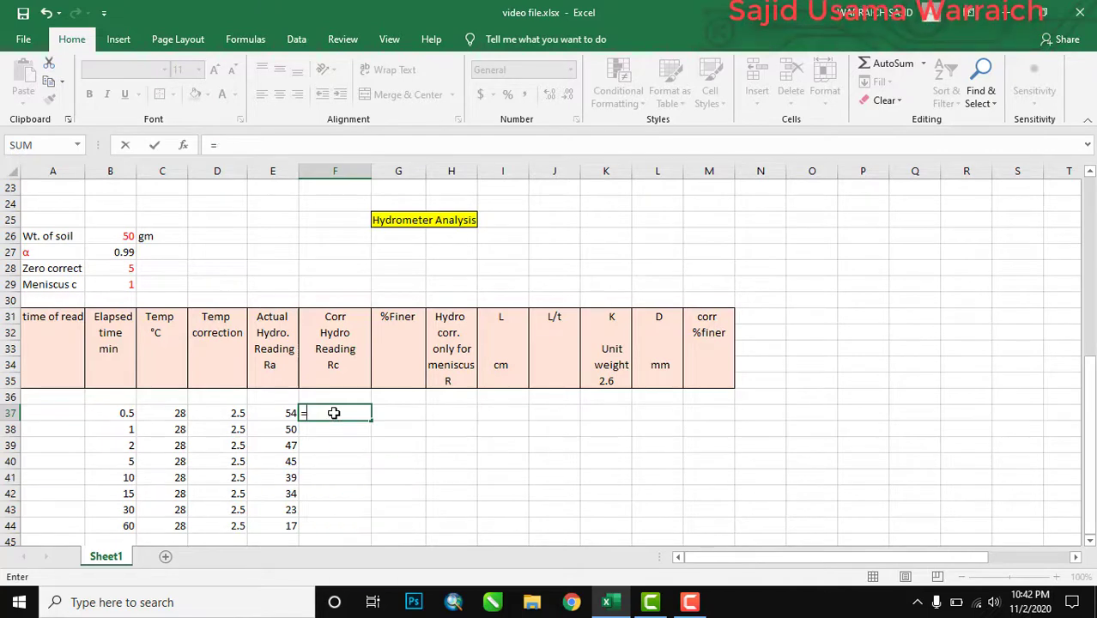
type("E")
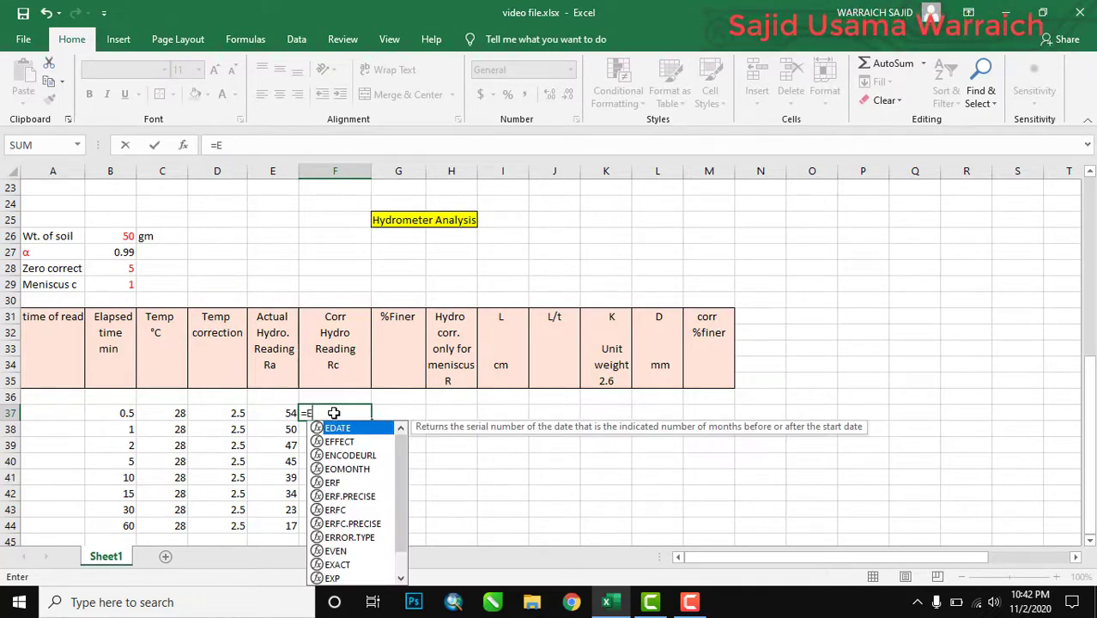
type("37")
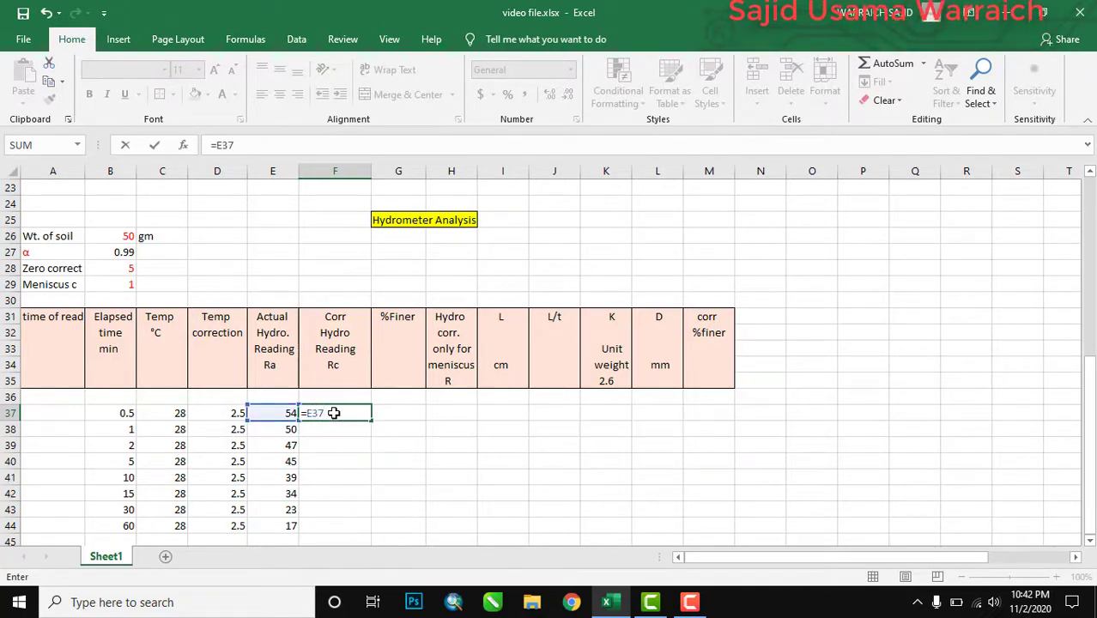
type("+")
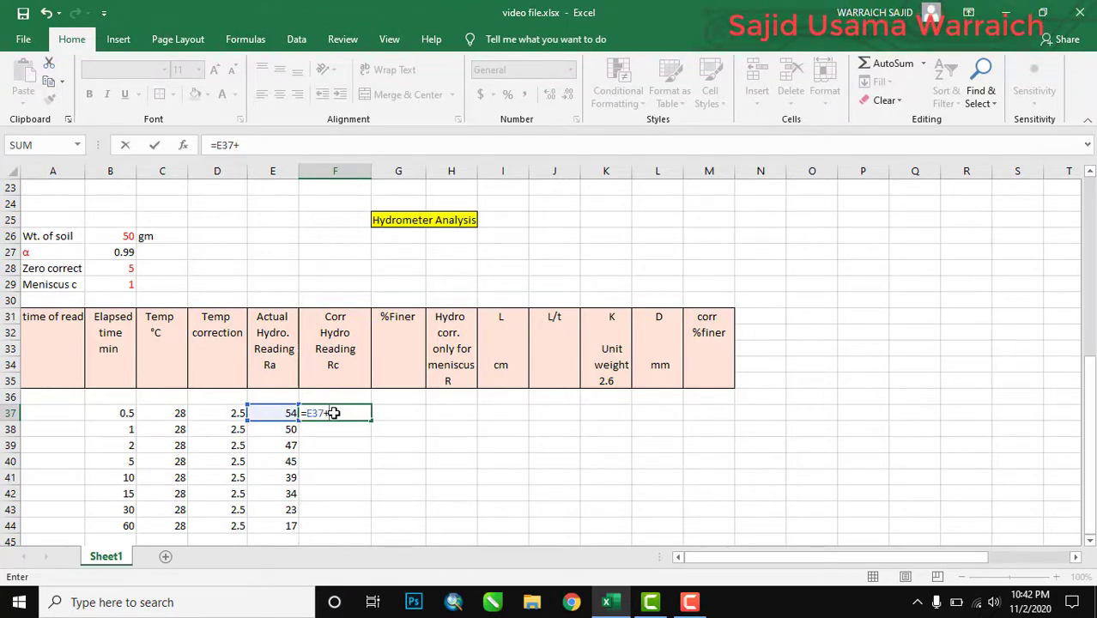
type("D37")
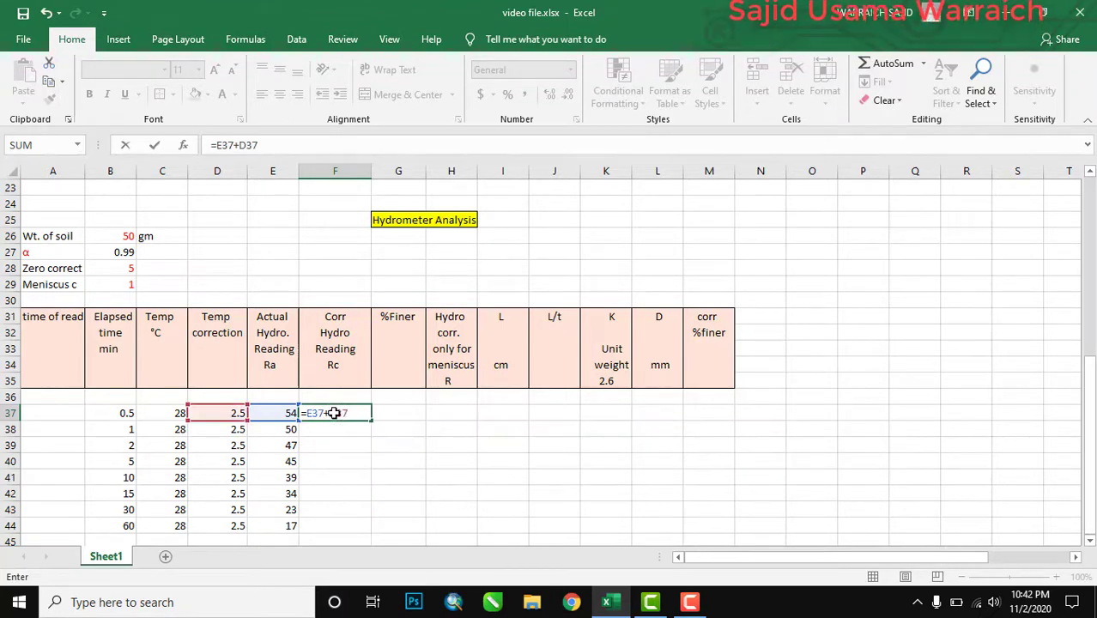
type("-B")
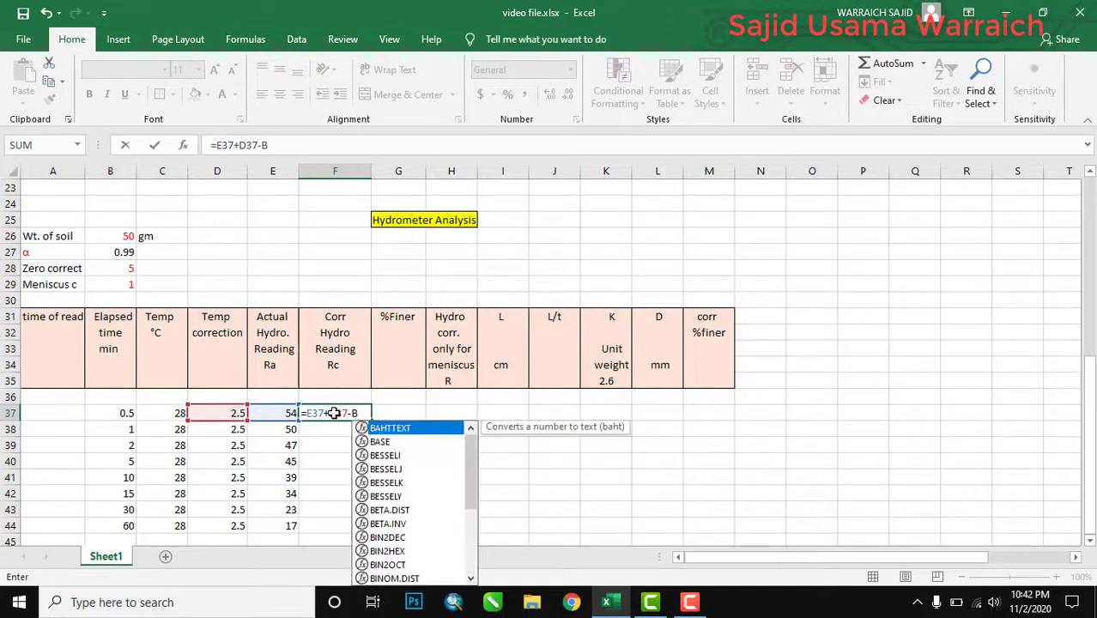
type("$")
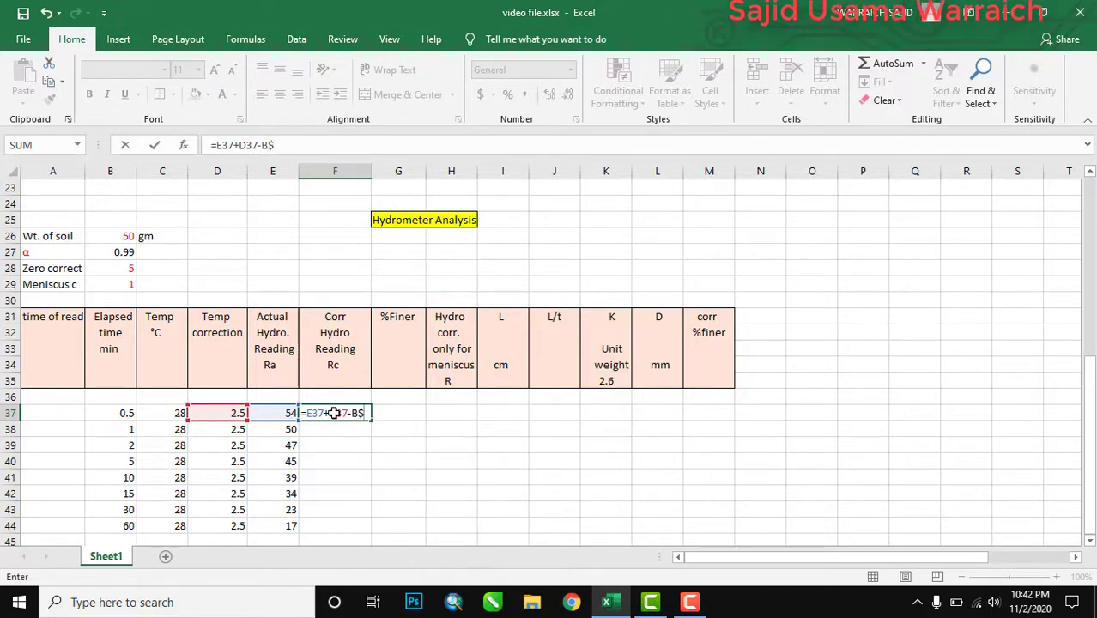
type("28")
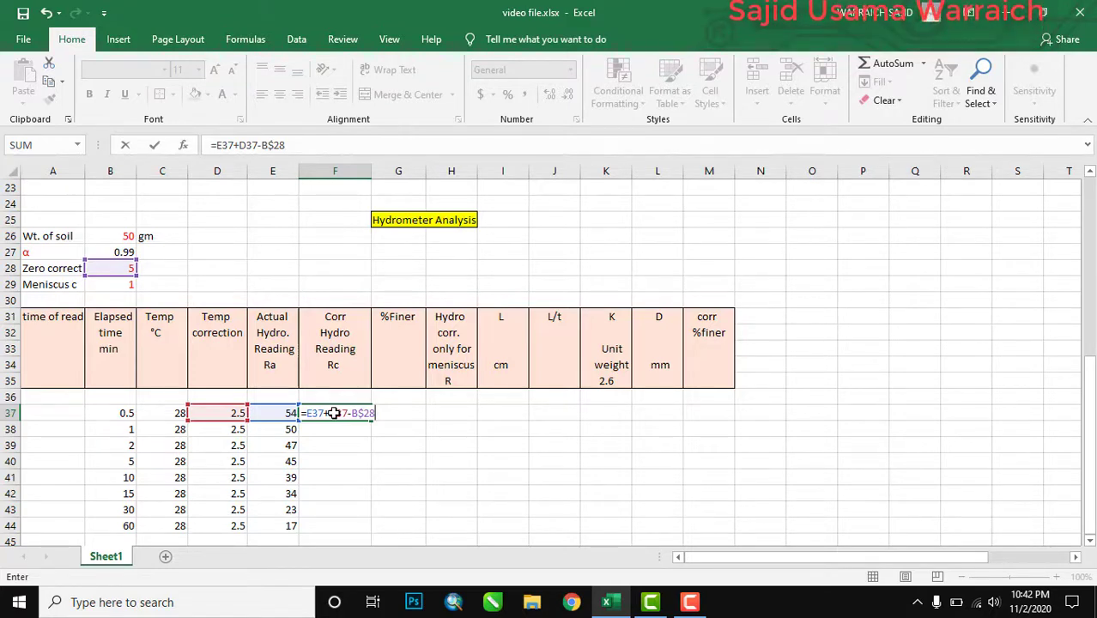
key("Return")
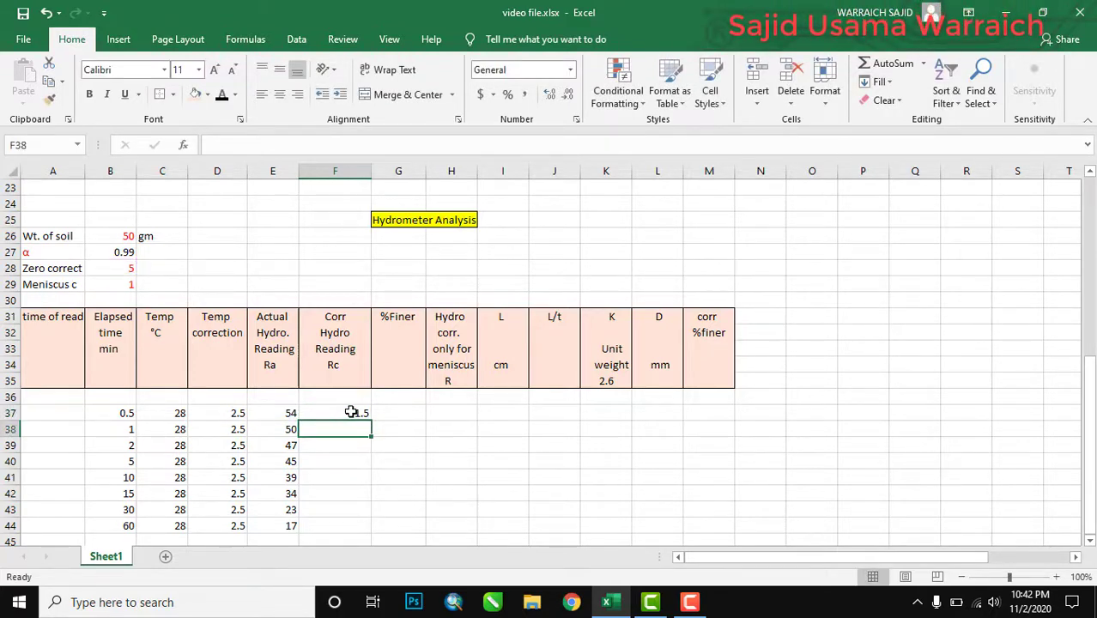
left_click(357, 416)
left_click_drag(371, 422, 367, 524)
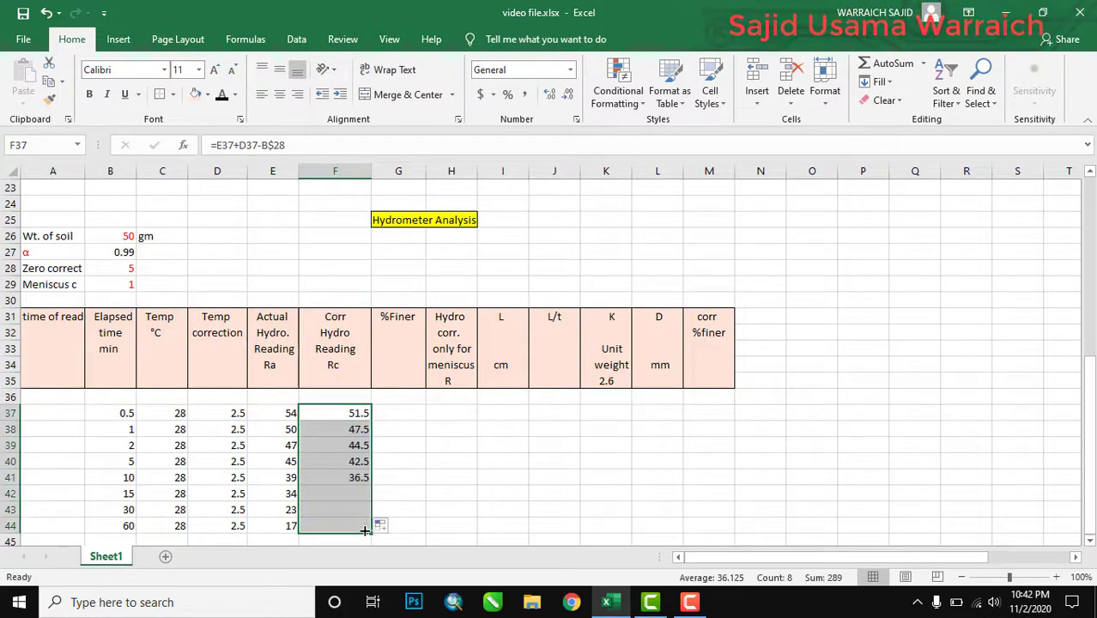
Step: Calculate the percent finer in G37 with =F37*B$27*100/50 and fill the formula down to G44
left_click(394, 410)
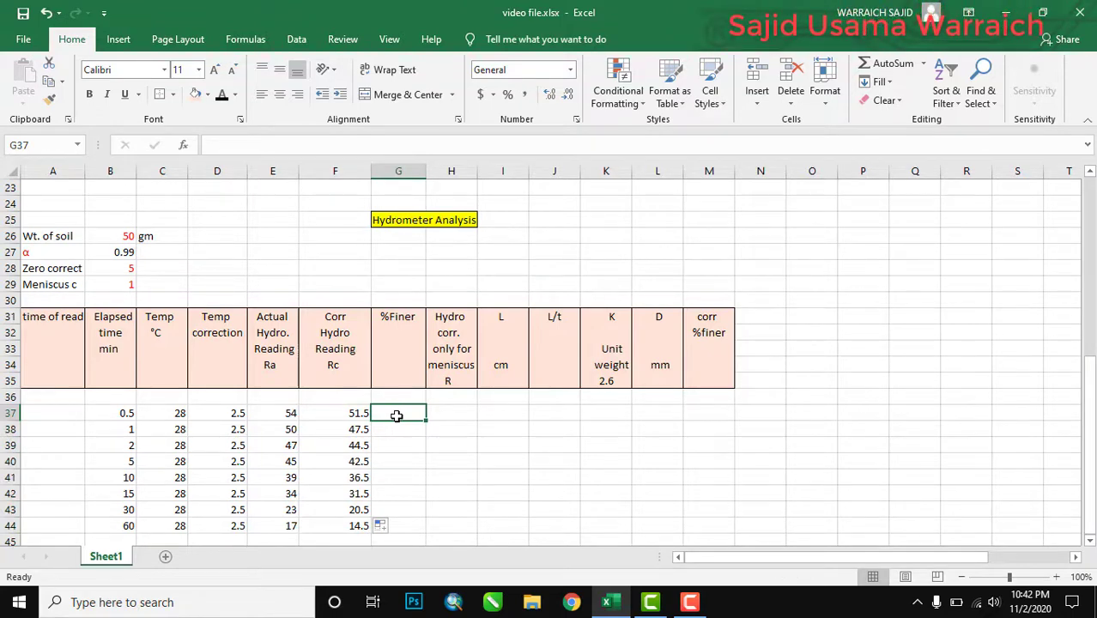
type("=")
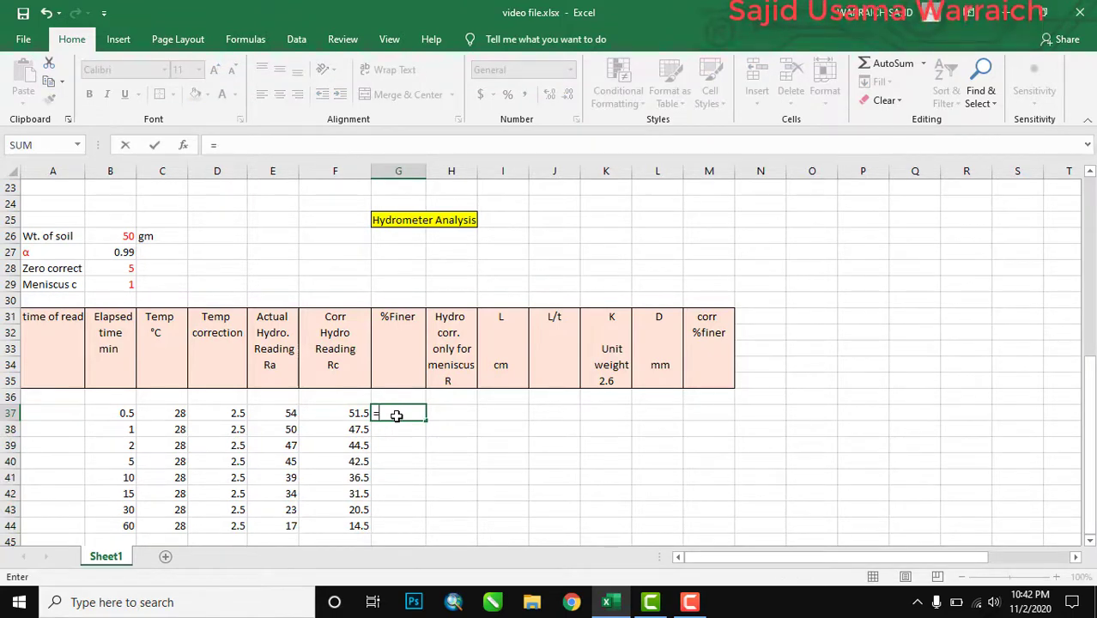
type("F3")
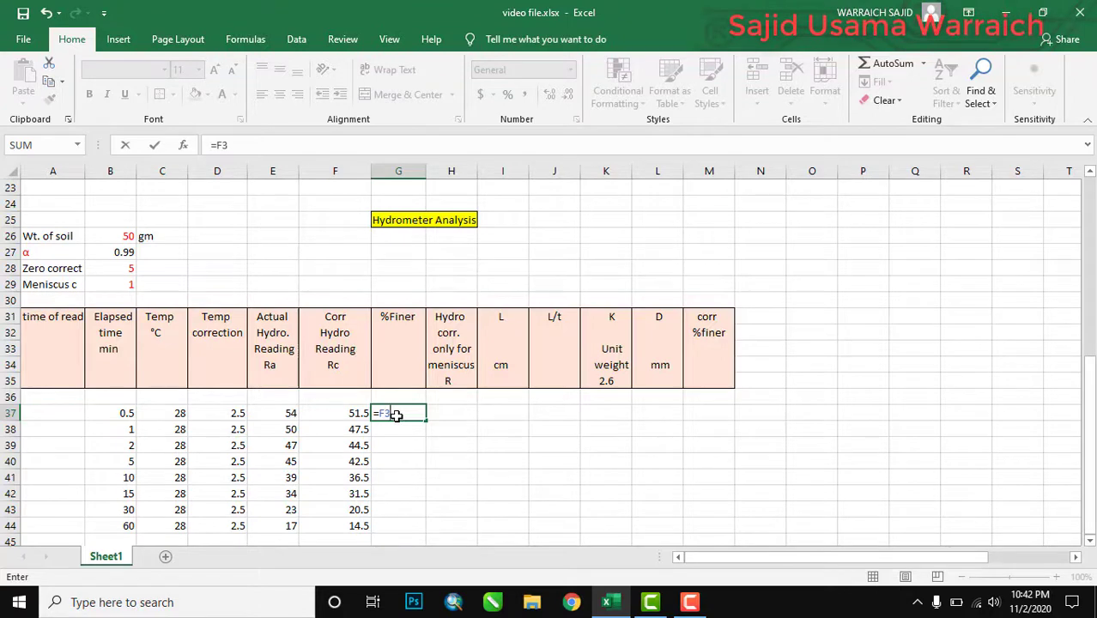
type("7*")
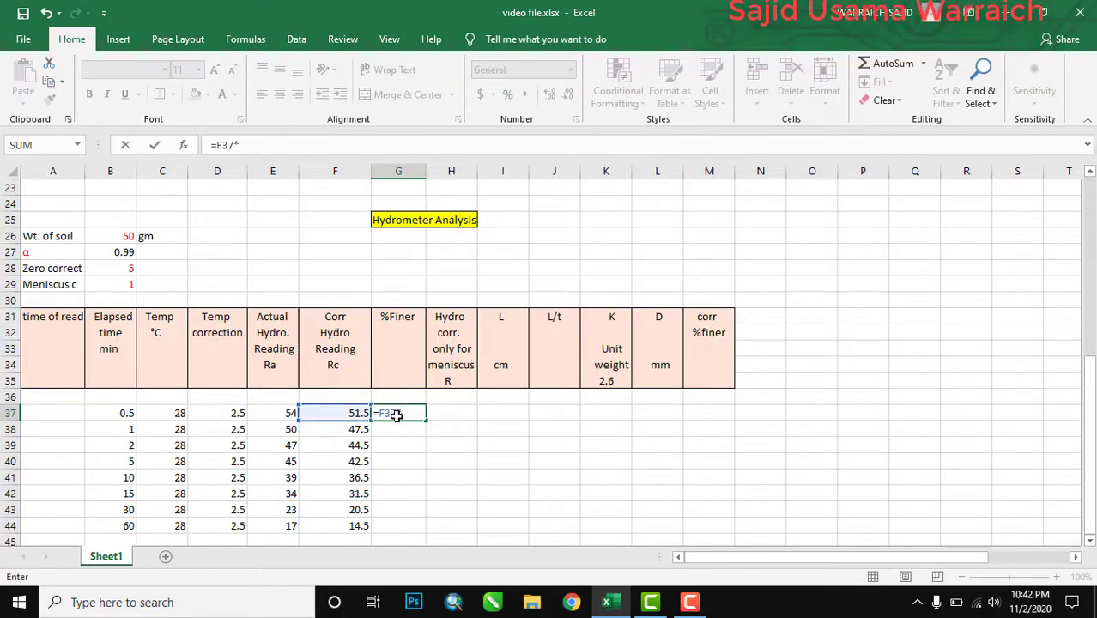
type("B$")
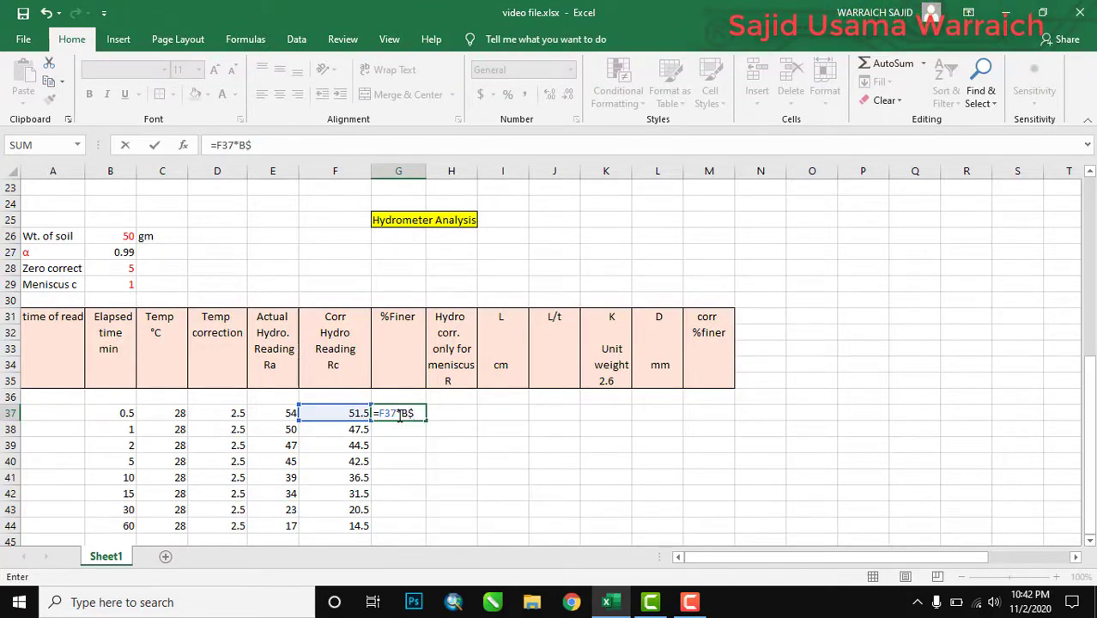
type("27*")
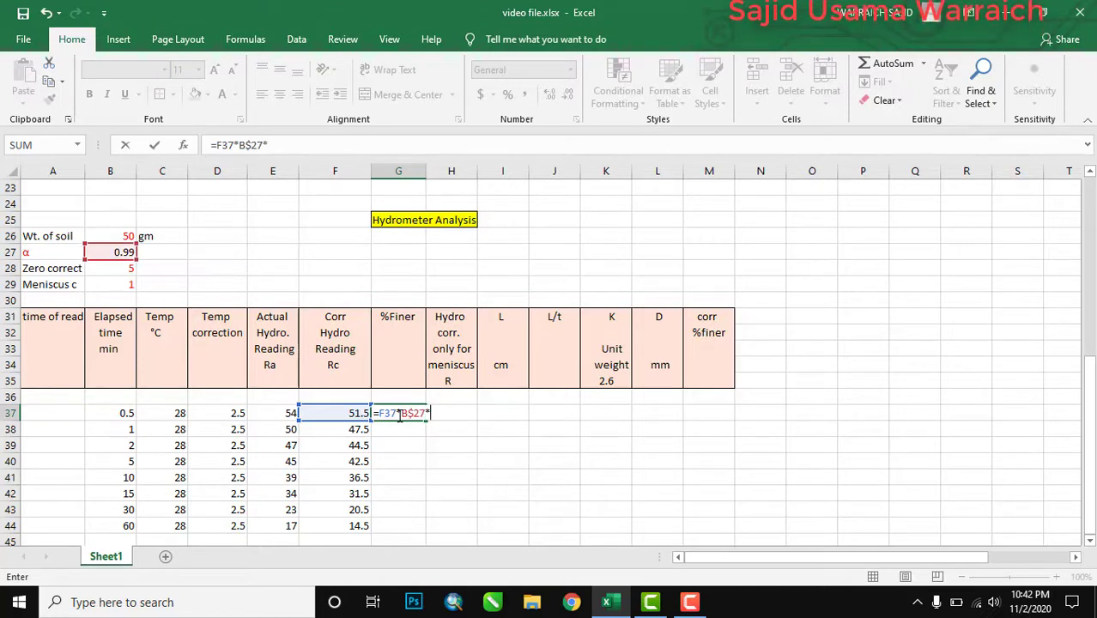
type("100")
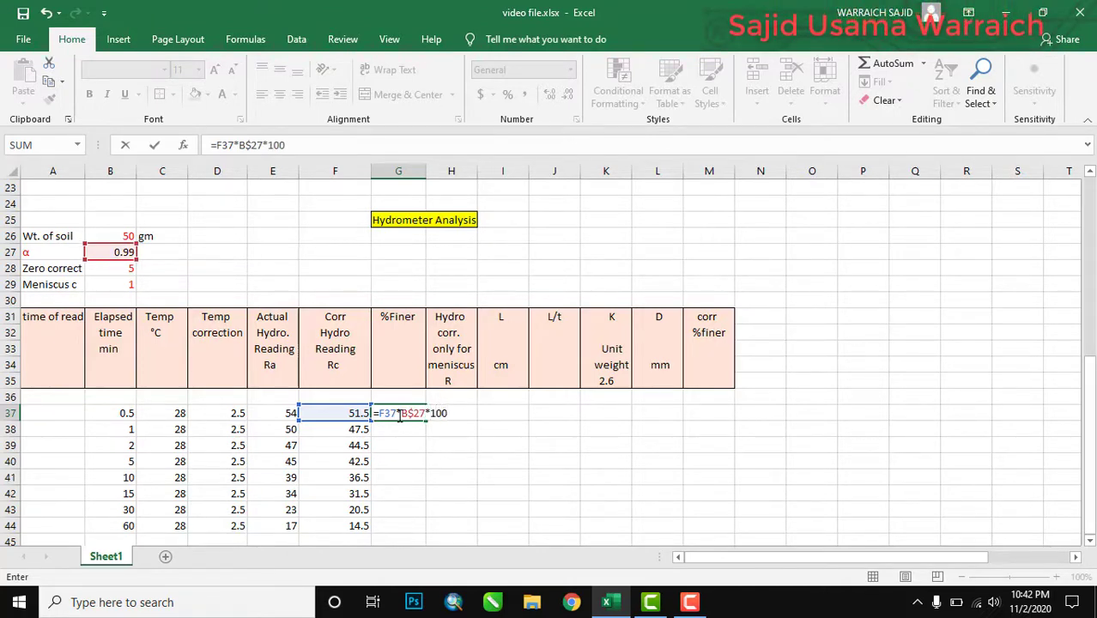
type("/50")
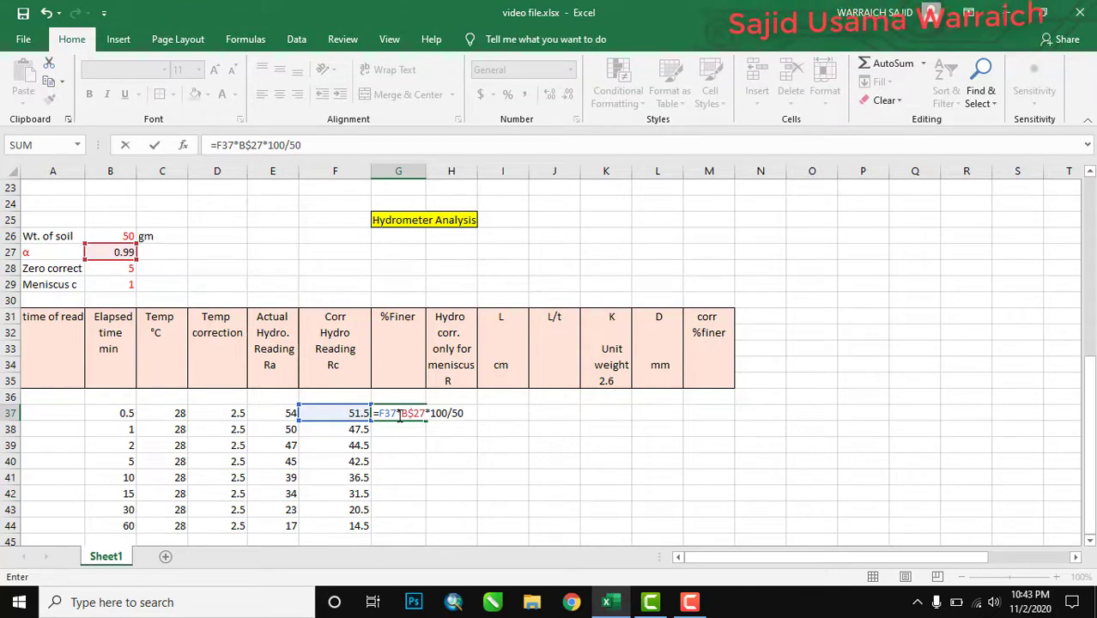
key("ctrl+Return")
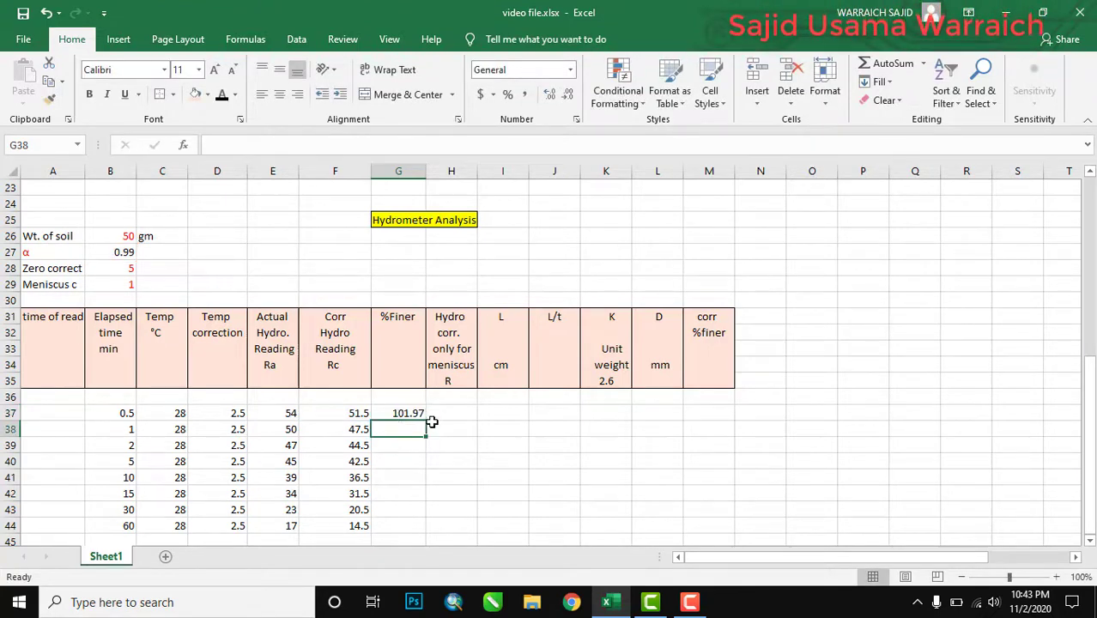
left_click_drag(425, 420, 421, 529)
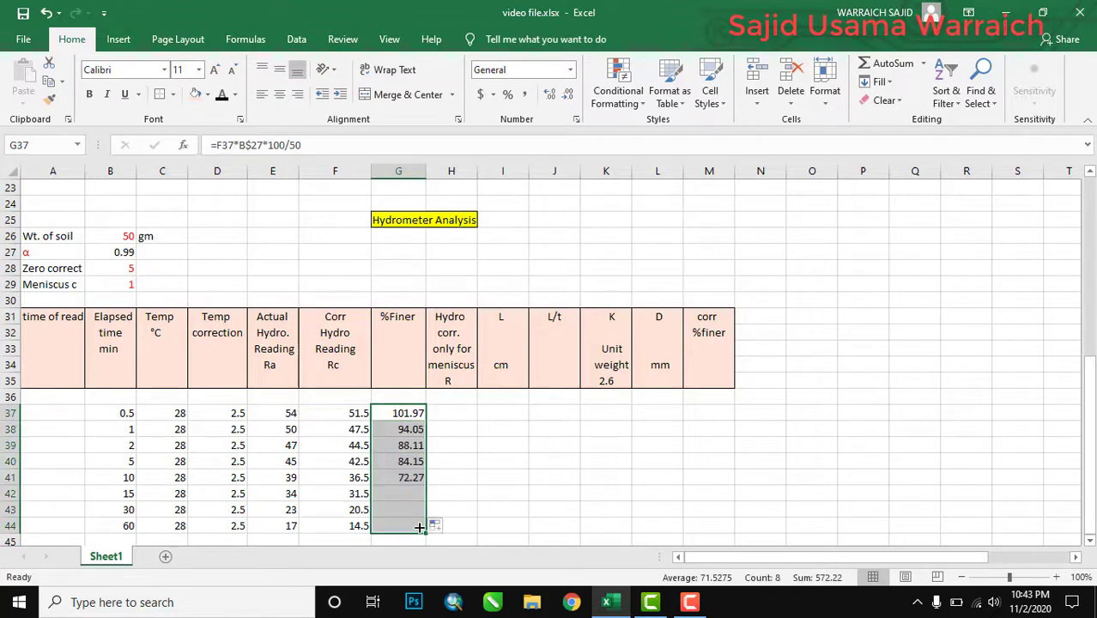
Step: Calculate the meniscus-corrected reading R in H37 with =E37+B$29 and fill the formula down to H44
left_click(457, 414)
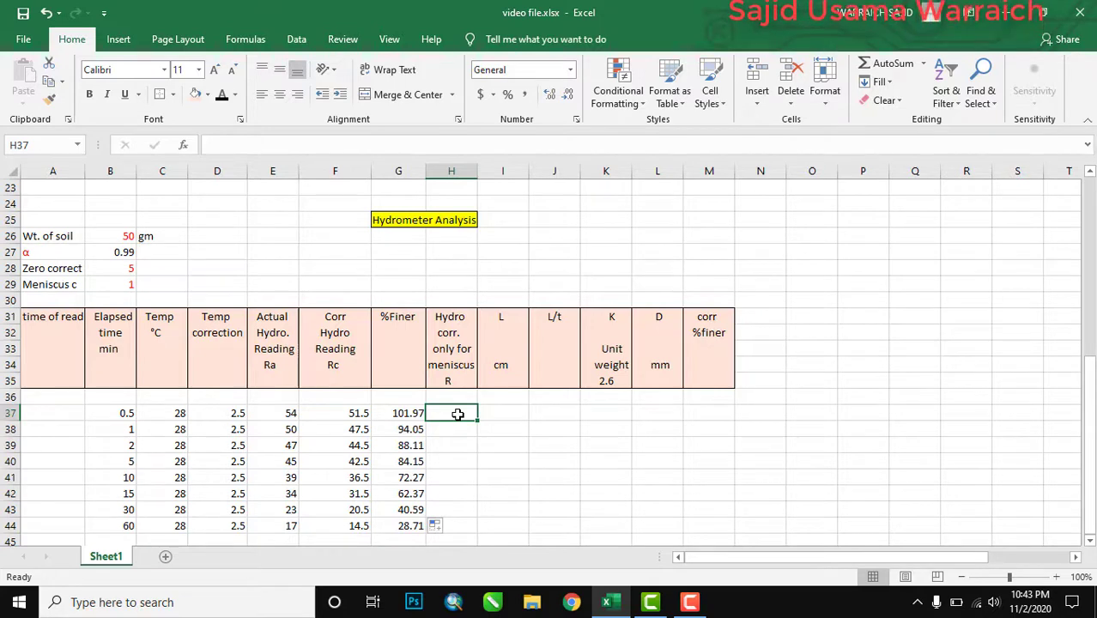
type("=")
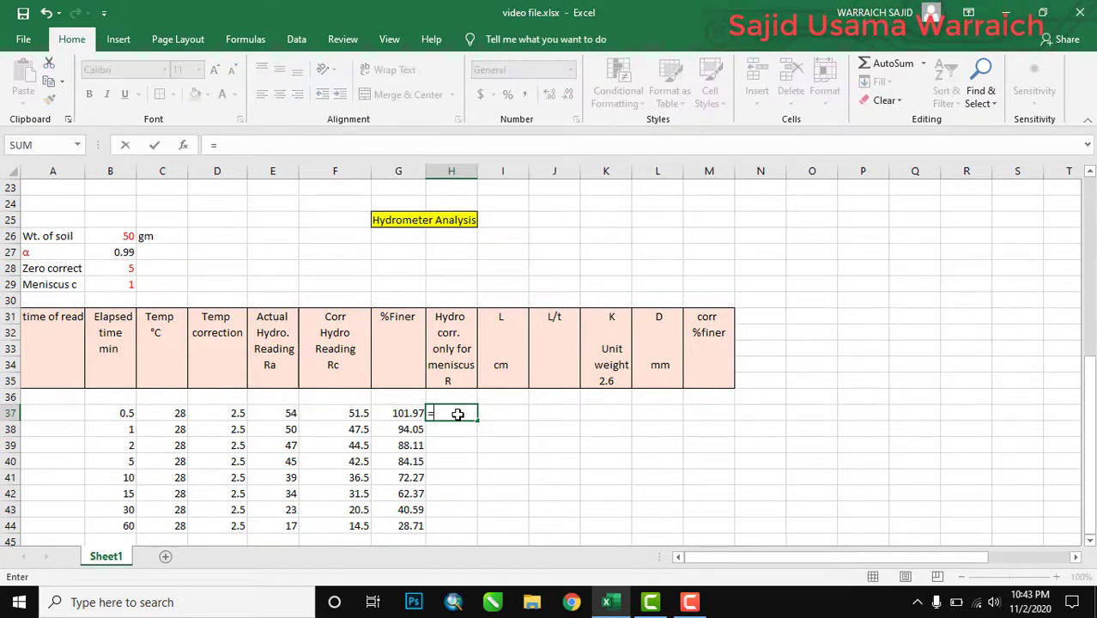
type("E37")
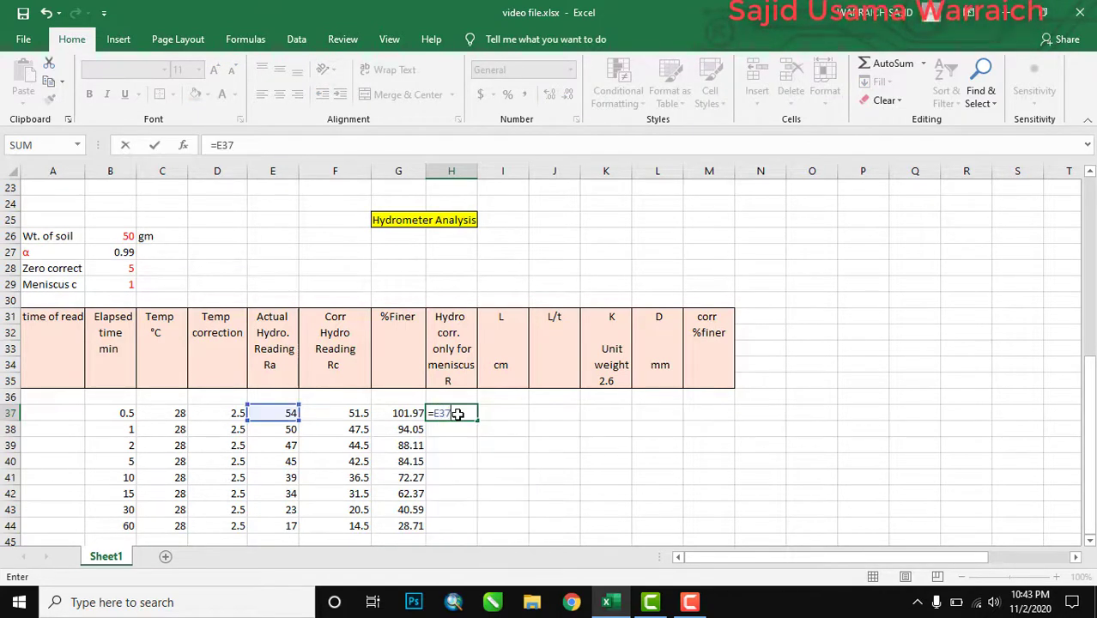
type("+")
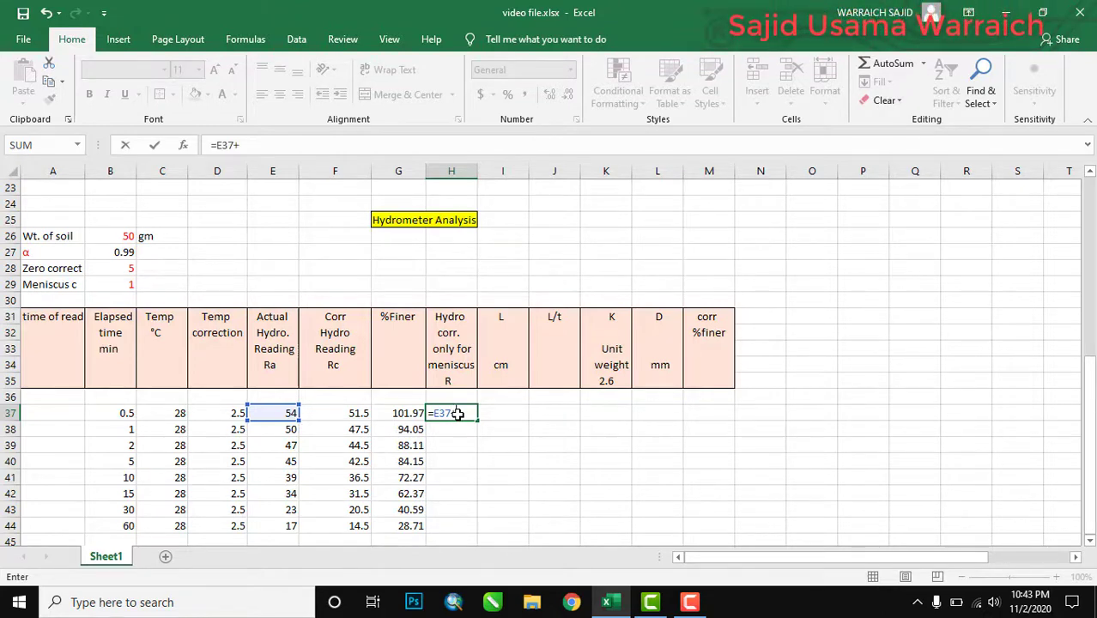
type("B$29")
key("Return")
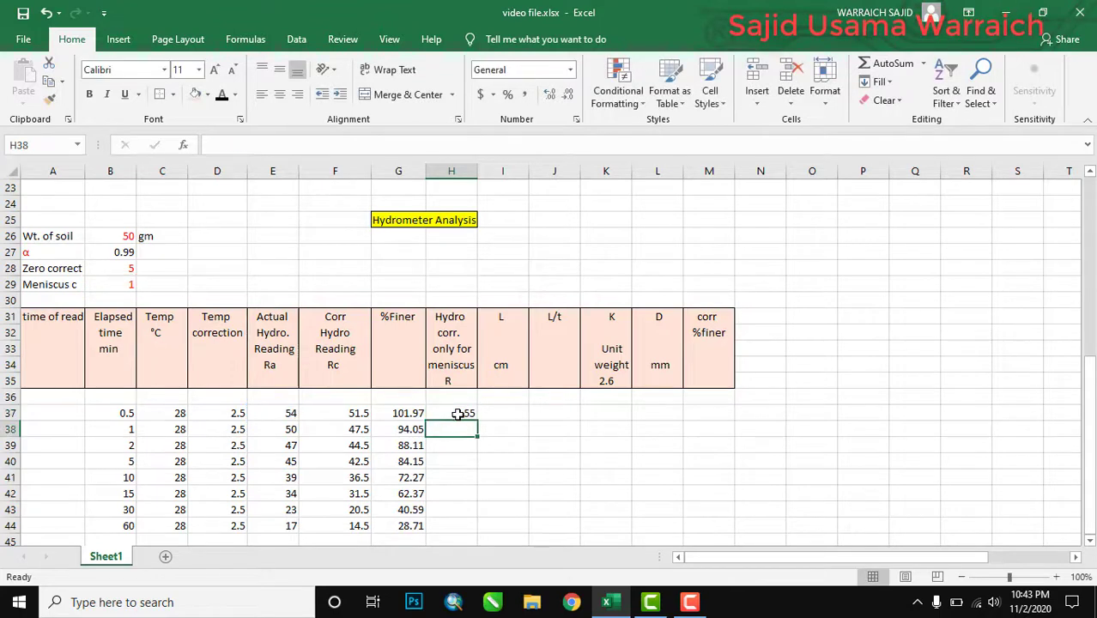
left_click(447, 410)
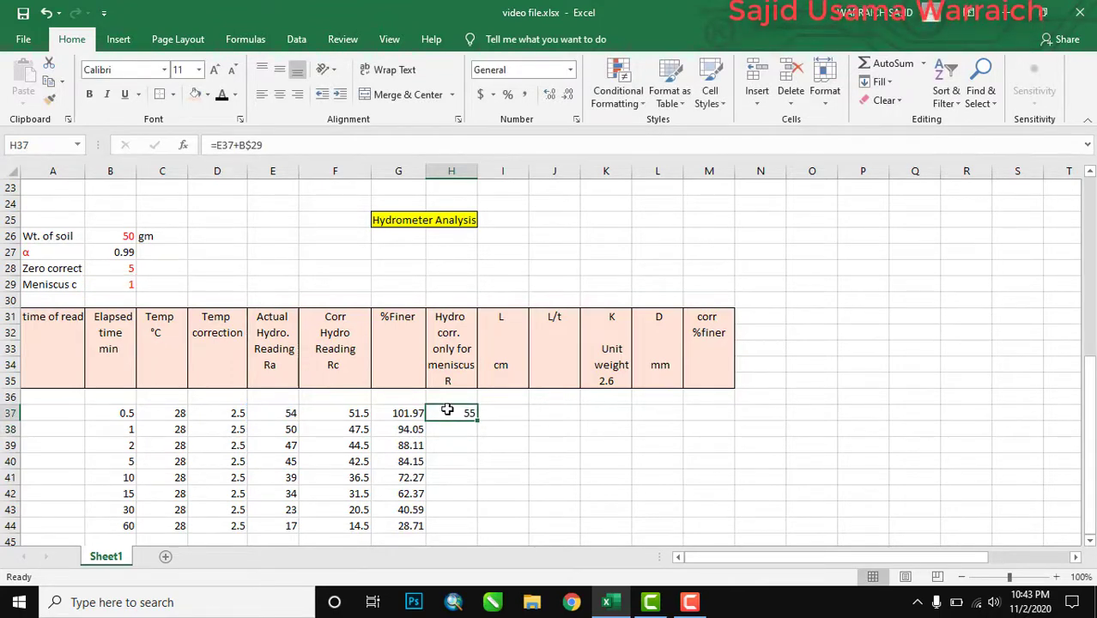
left_click_drag(474, 419, 470, 525)
Step: Enter the formula =-0.1639*H37+16.297 for the effective depth L in I37
left_click(501, 413)
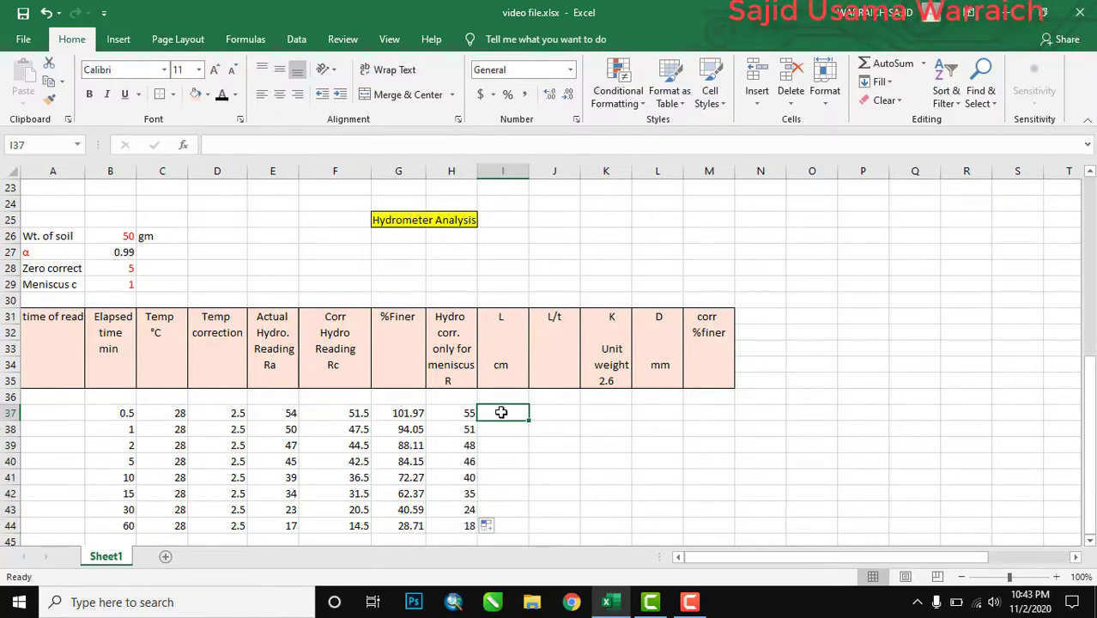
type("-")
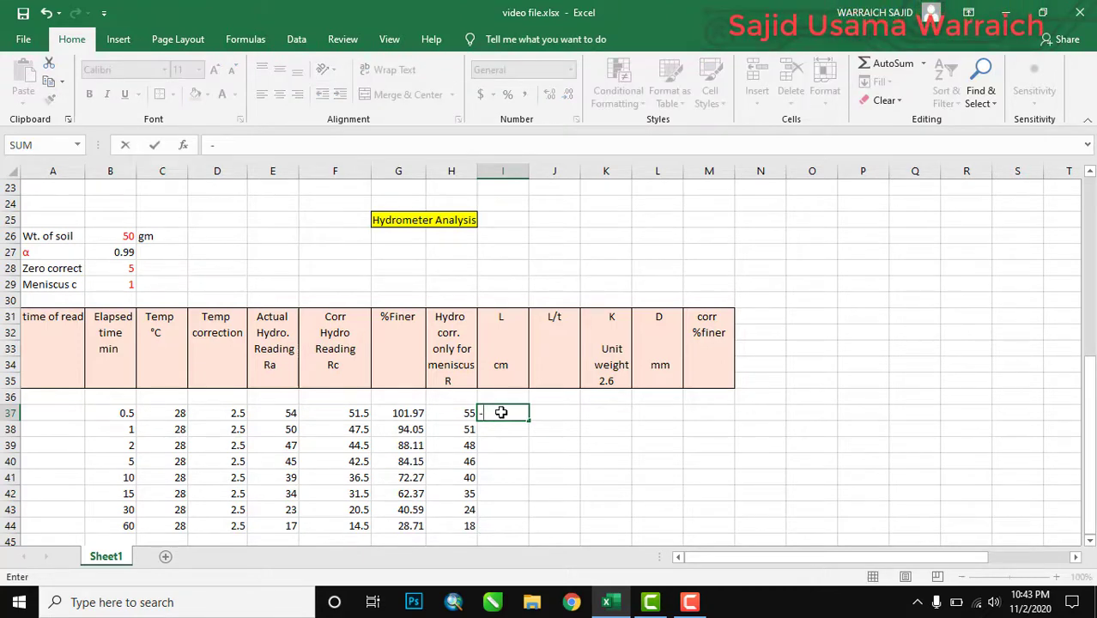
type("0.1639")
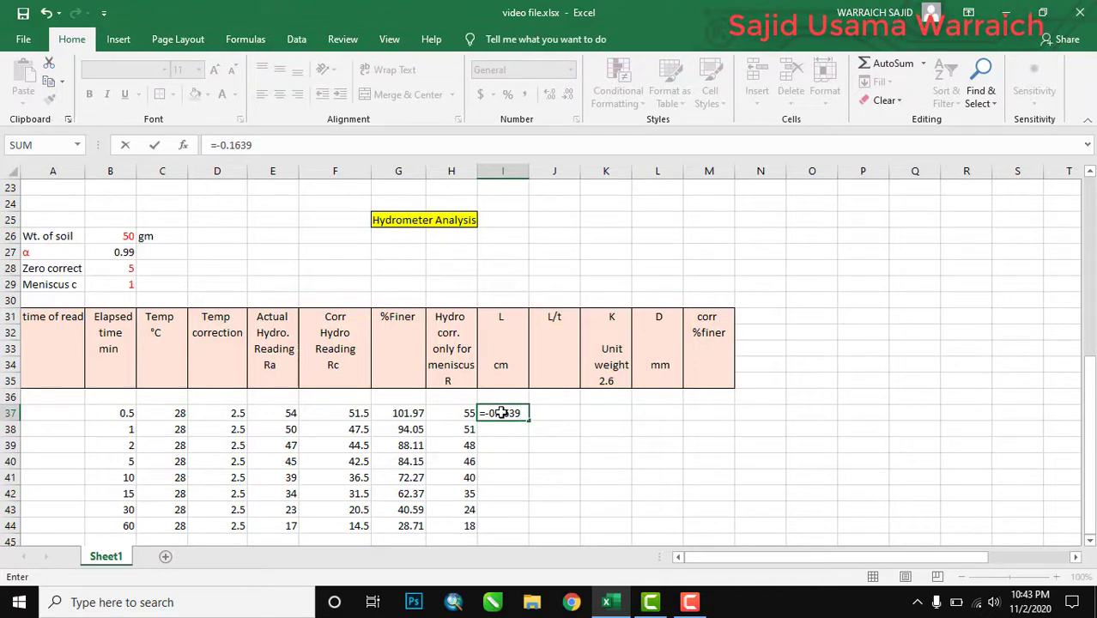
type("*H")
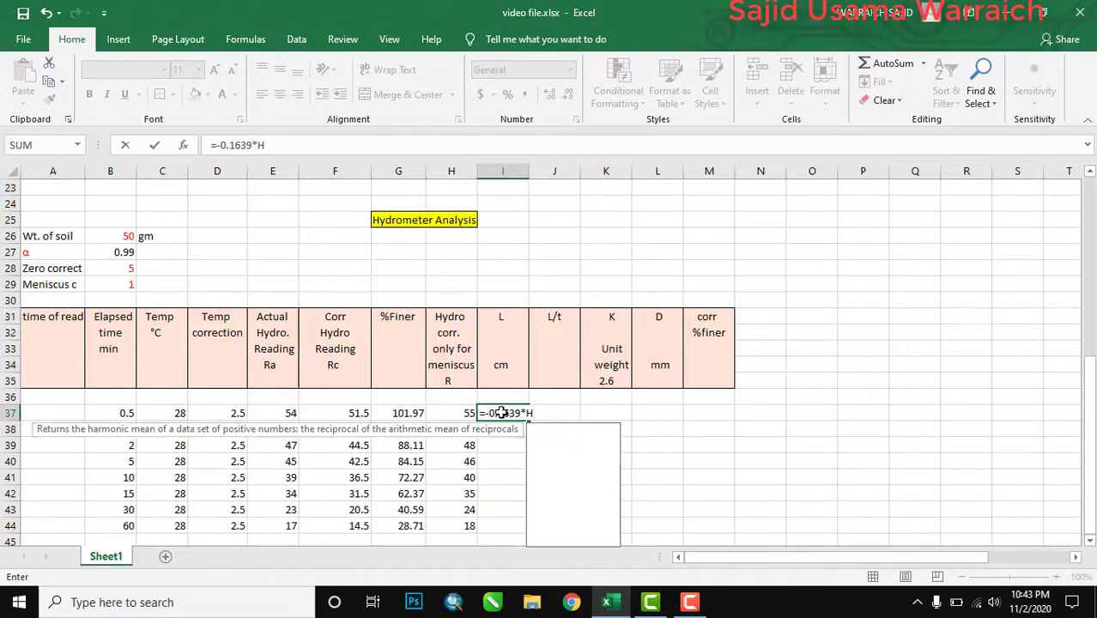
type("37+")
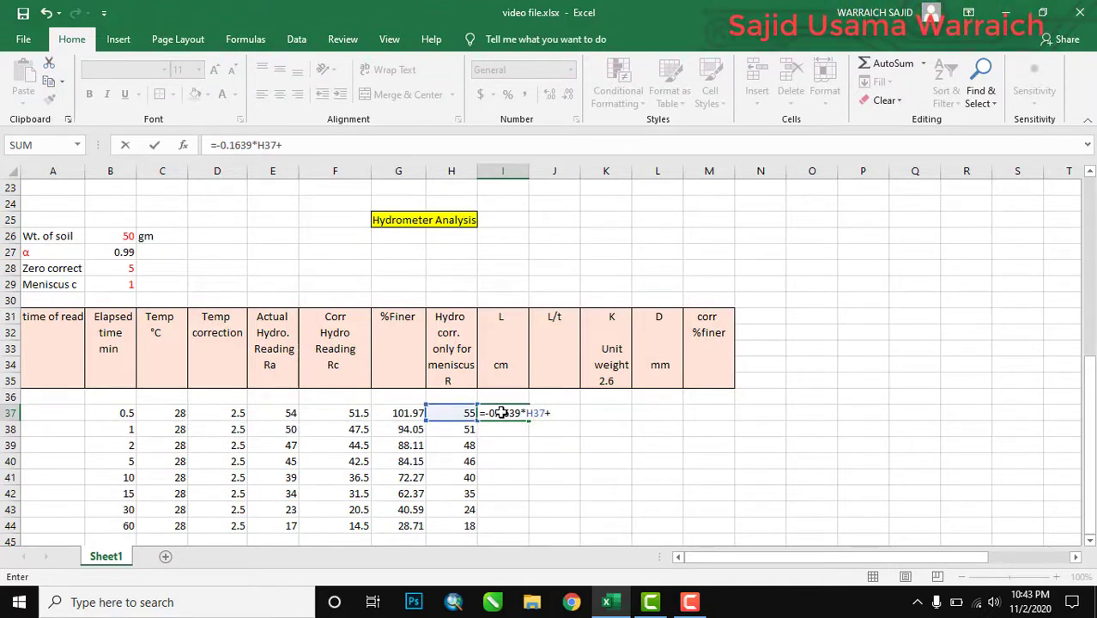
type("16")
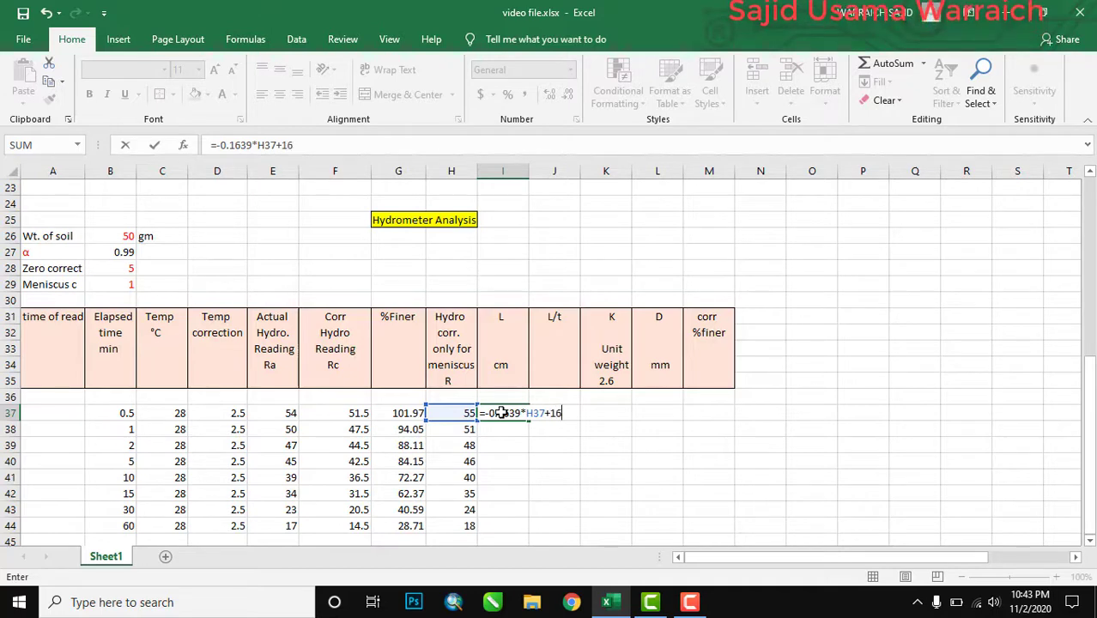
type(".297")
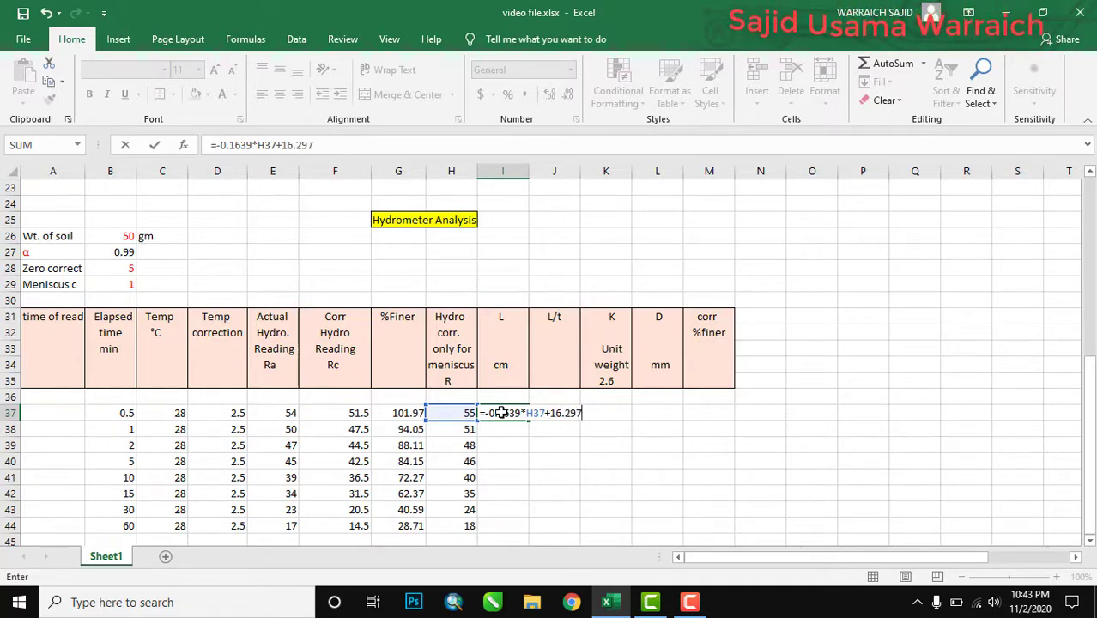
key("Return")
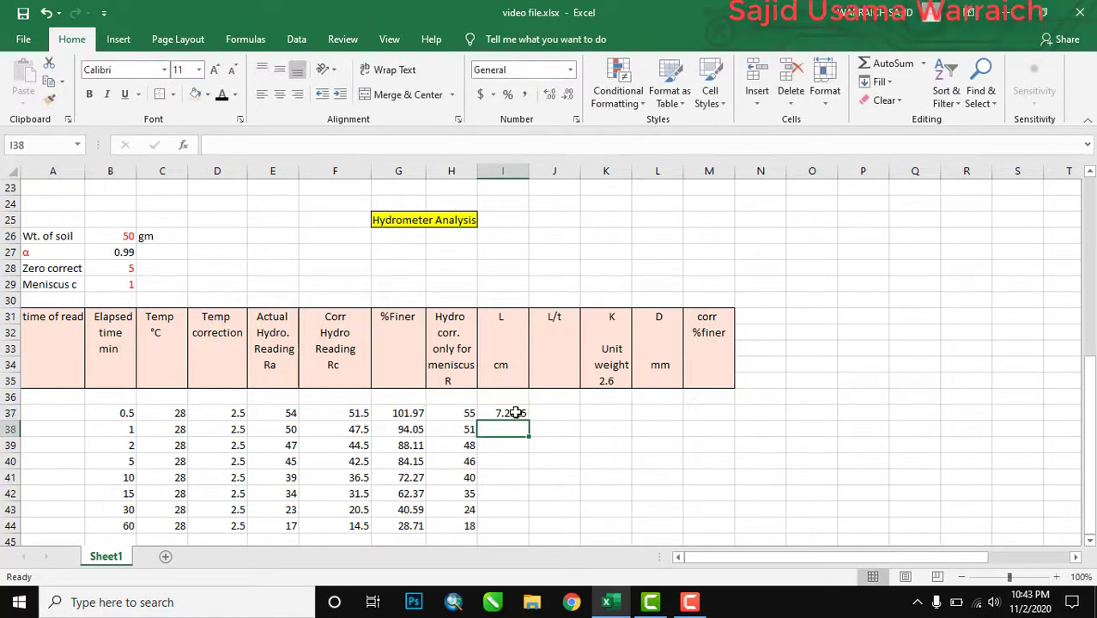
Step: Fill the effective depth formula from I37 down to I44
left_click(518, 413)
left_click_drag(528, 420, 524, 526)
Step: Calculate L/t in J37 with =I37/B37 and fill the formula down to J44
left_click(551, 415)
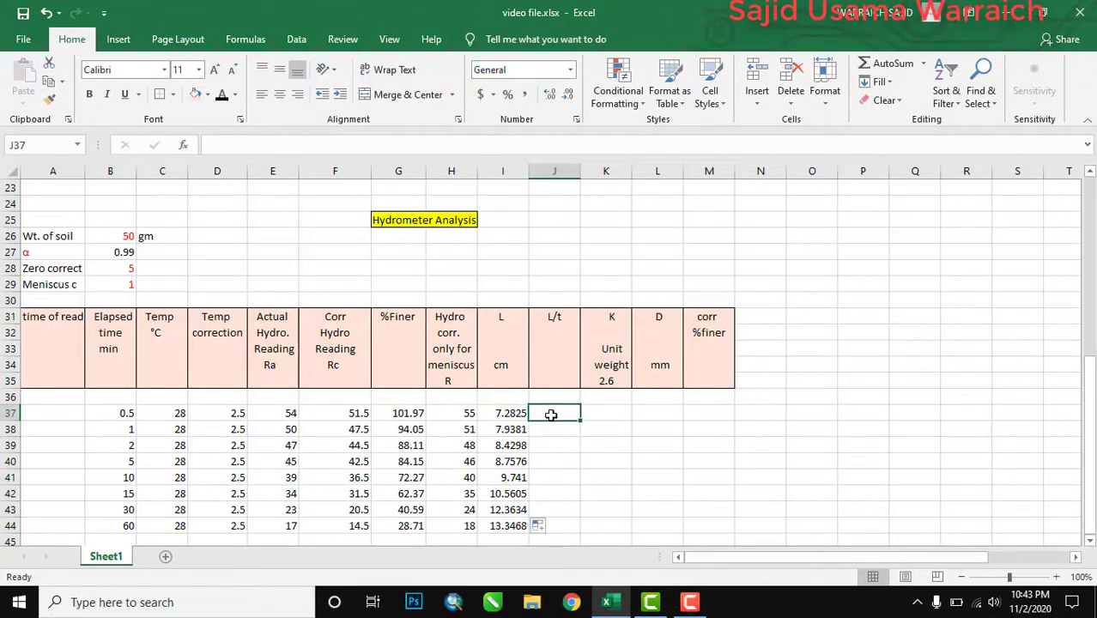
type("=")
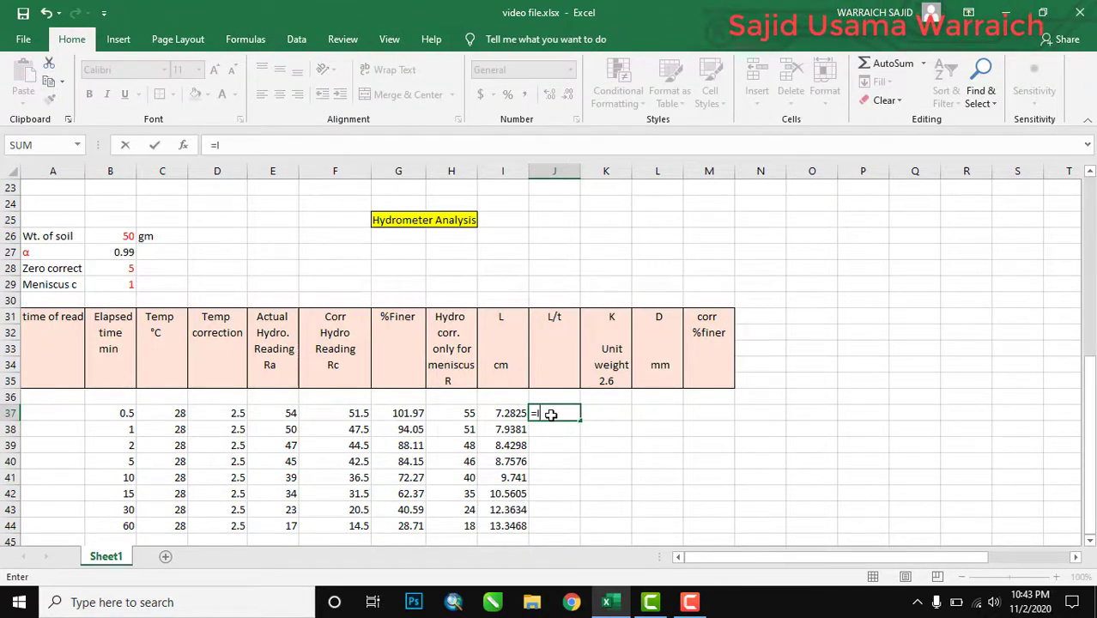
type("I")
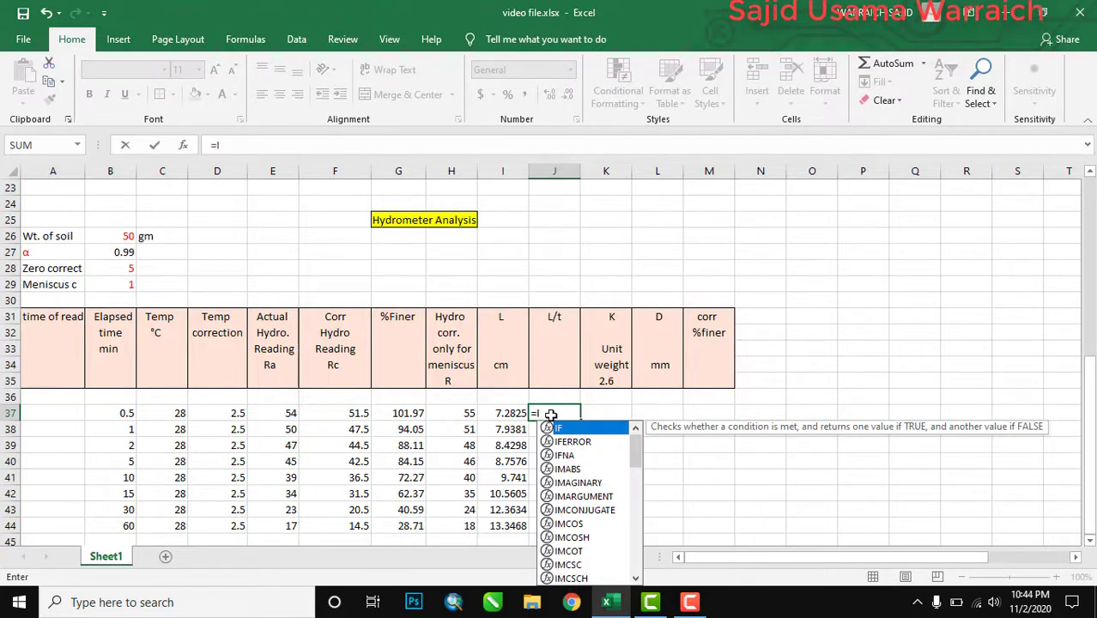
type("37/B37")
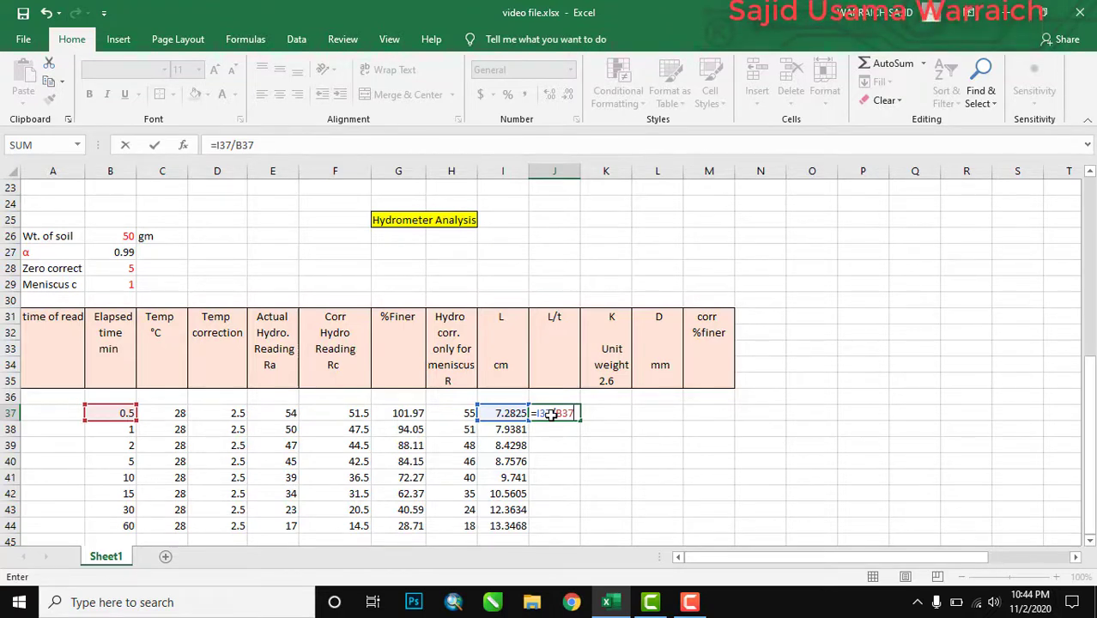
key("Return")
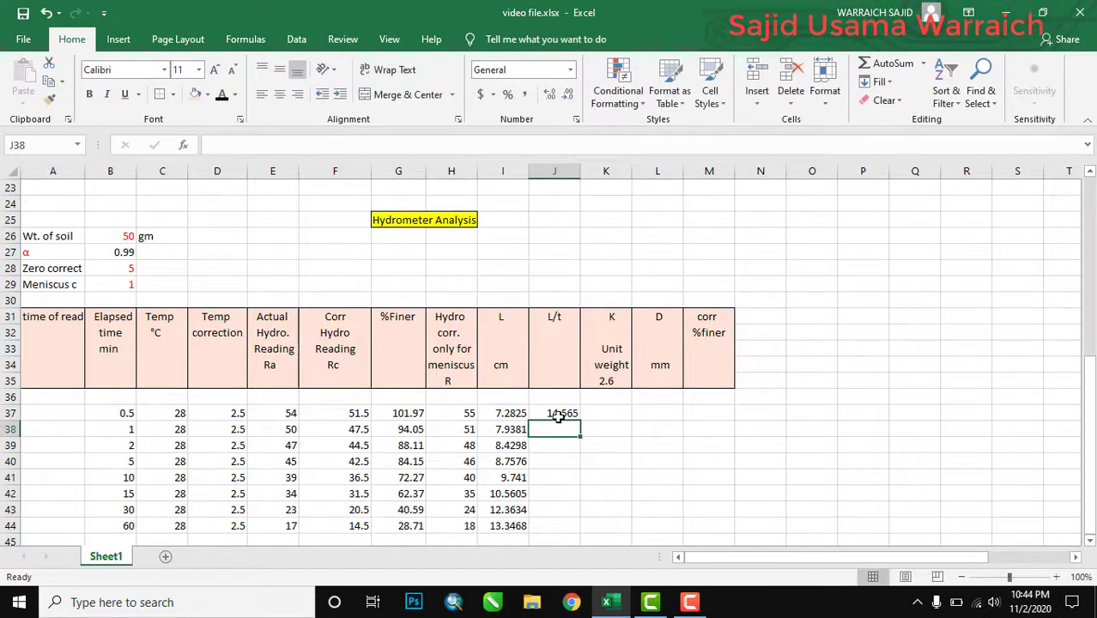
left_click(563, 412)
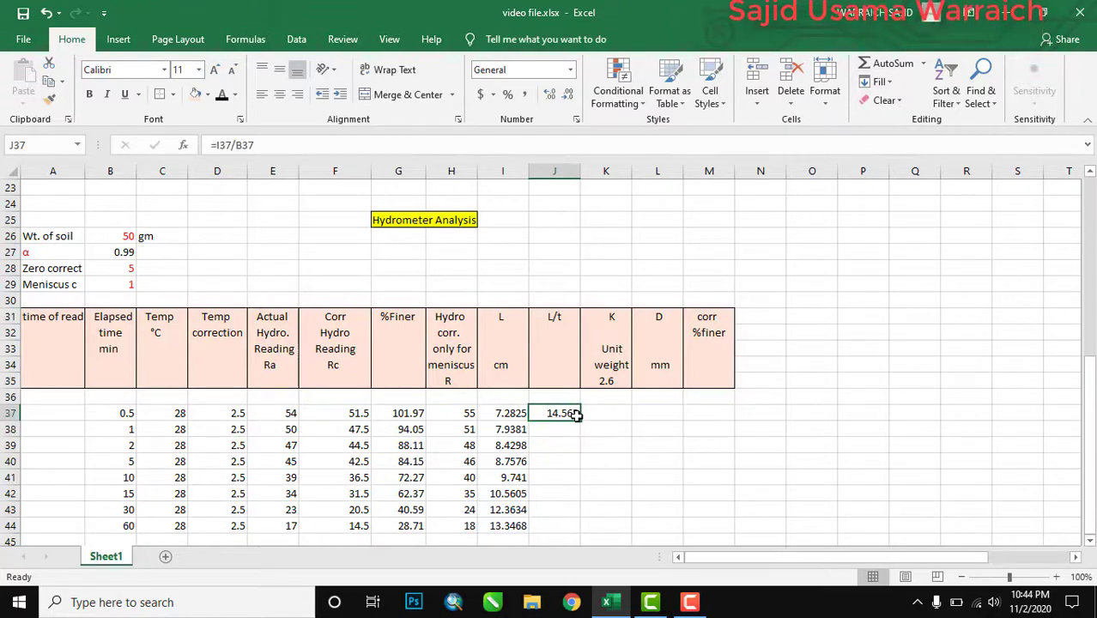
left_click_drag(580, 422, 566, 530)
Step: Calculate K in K37 with =0.017*2.718281828^(-0.0117*C37) and fill the formula down to K44
left_click(598, 416)
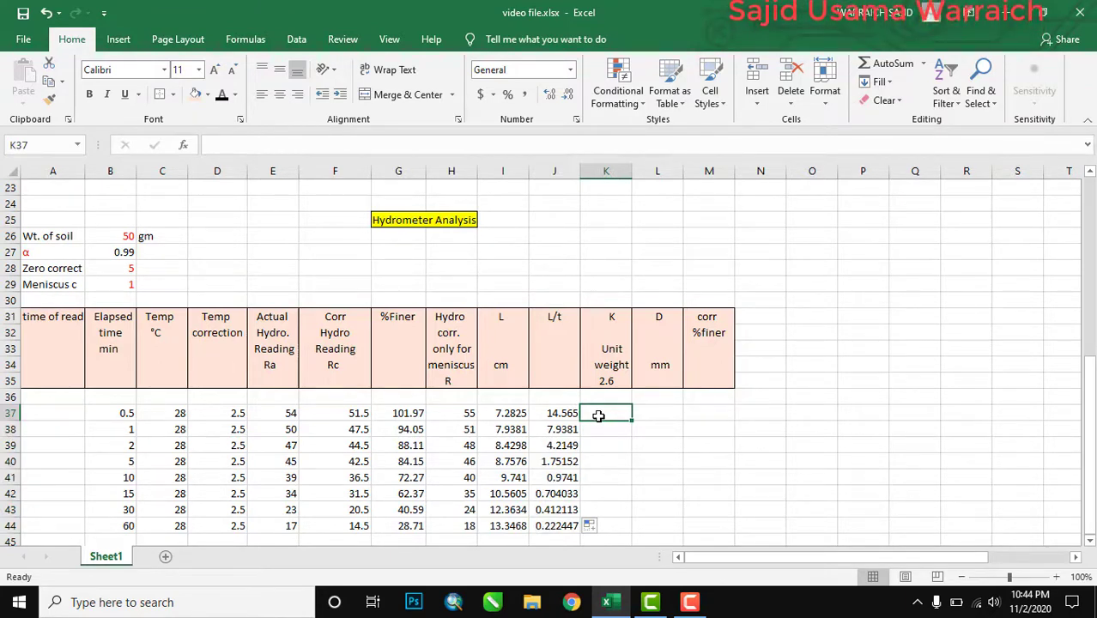
type("=")
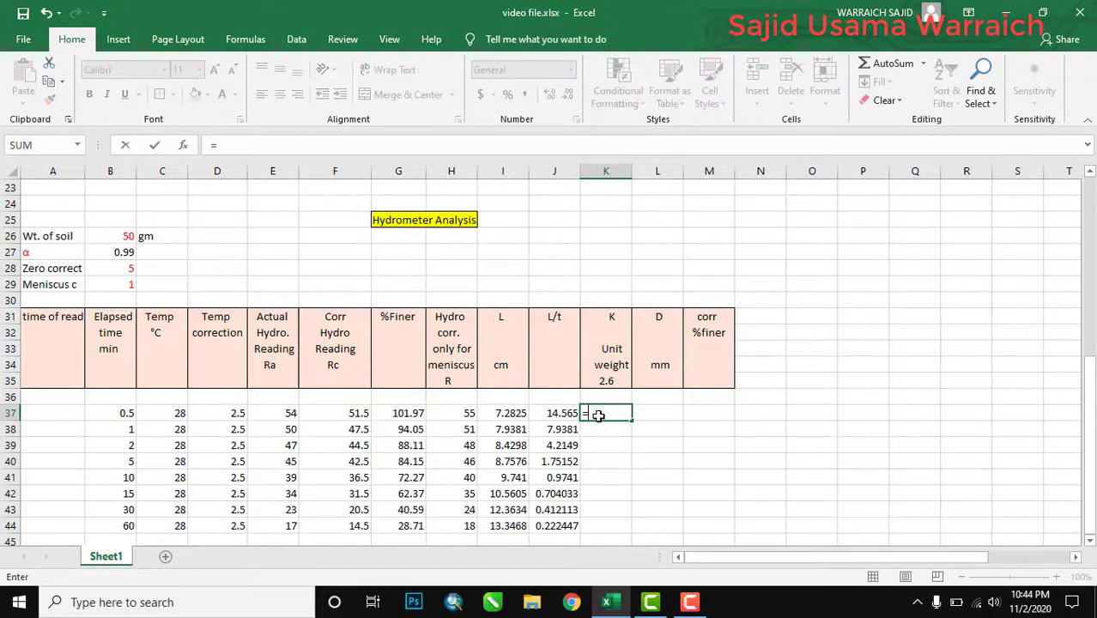
type("0.0")
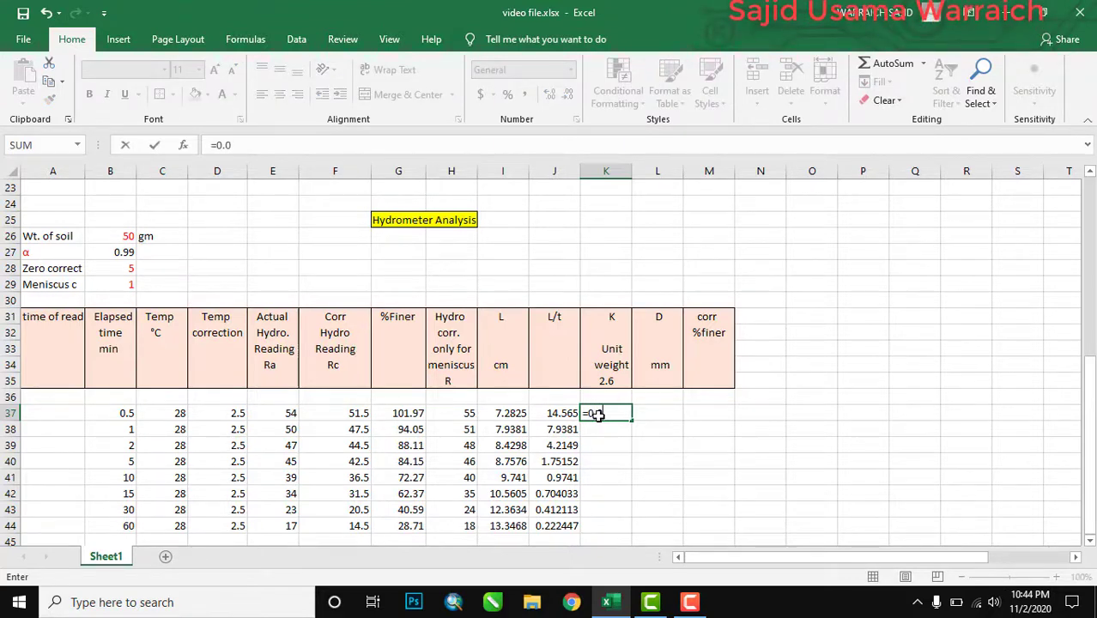
type("17*")
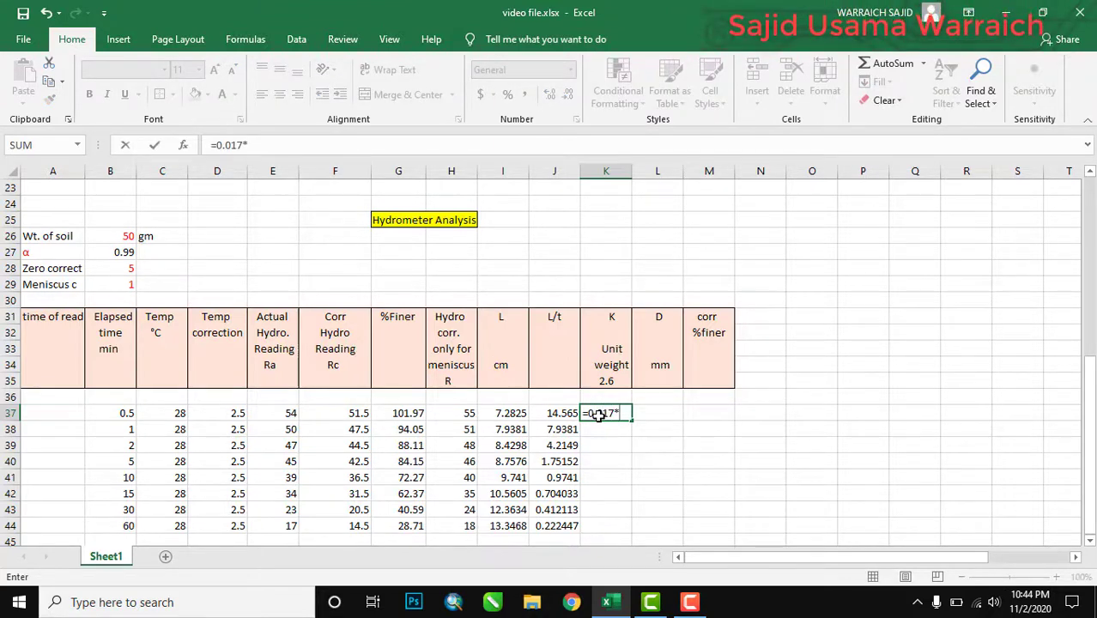
type("2.718281")
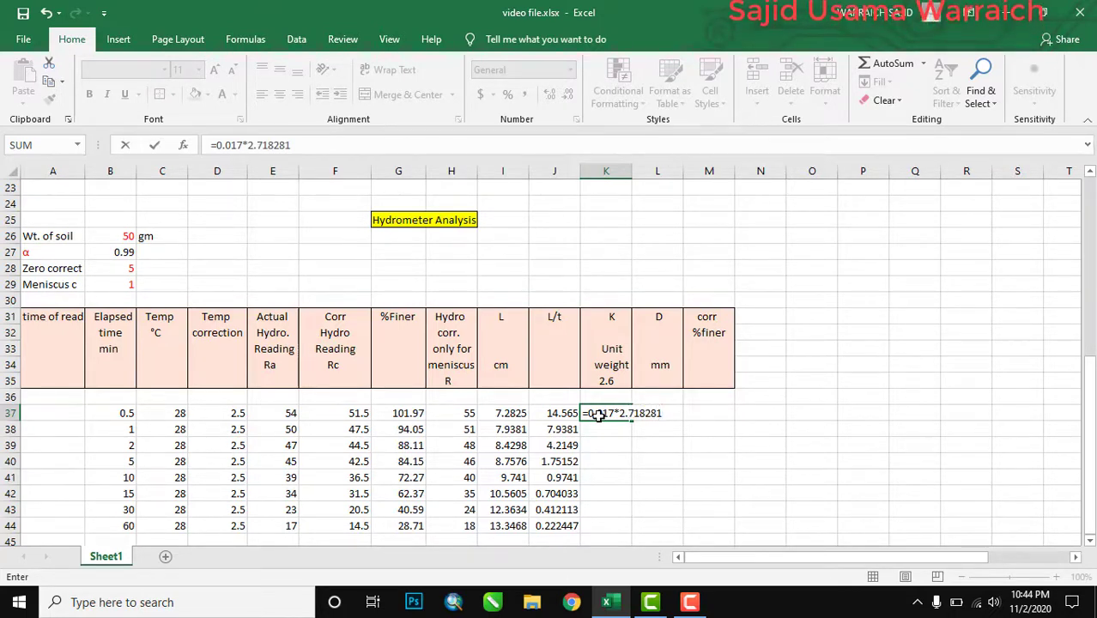
type("828^")
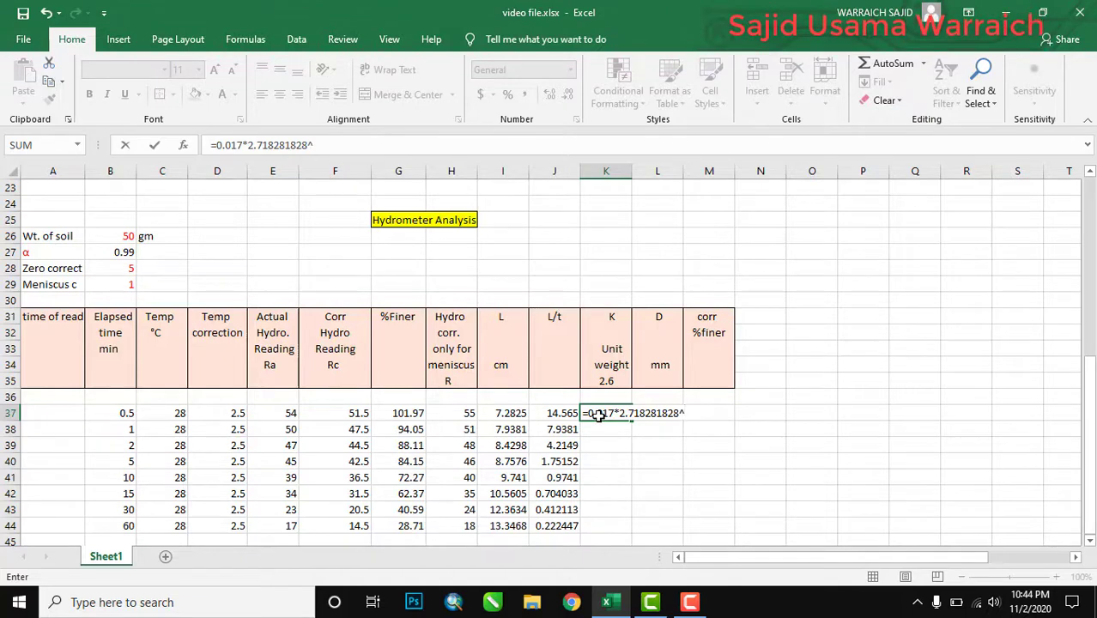
type("(")
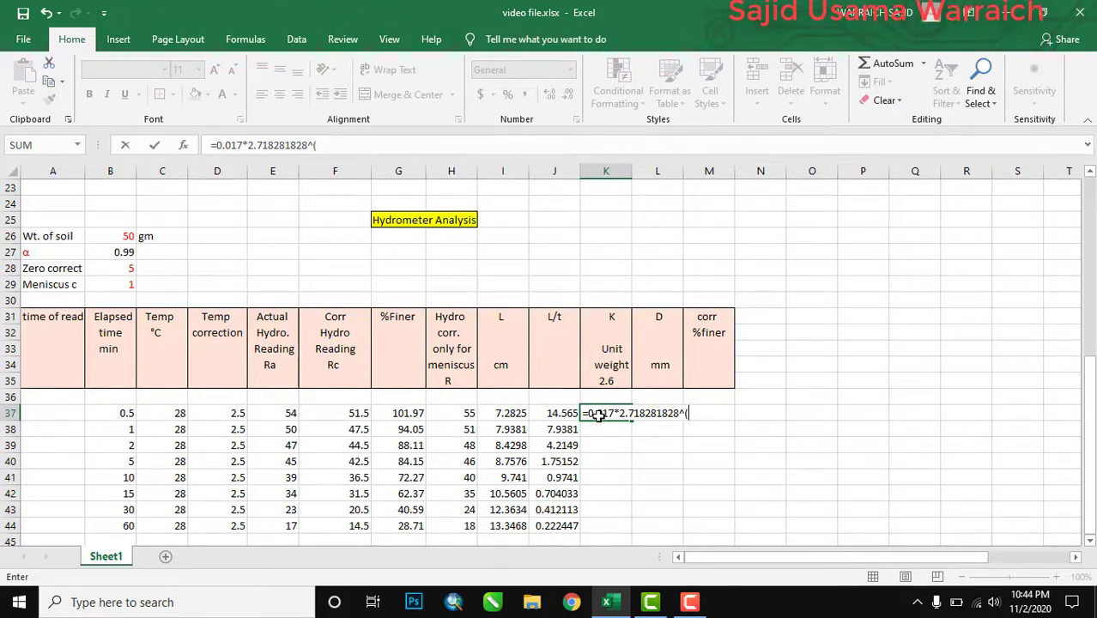
type("-0.01")
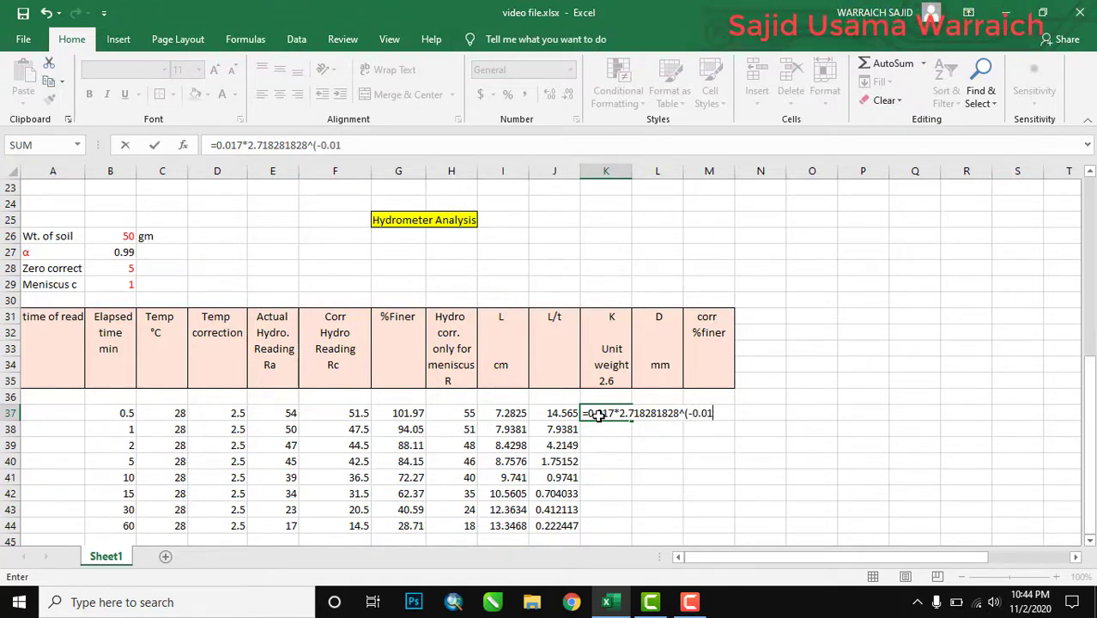
type("17*")
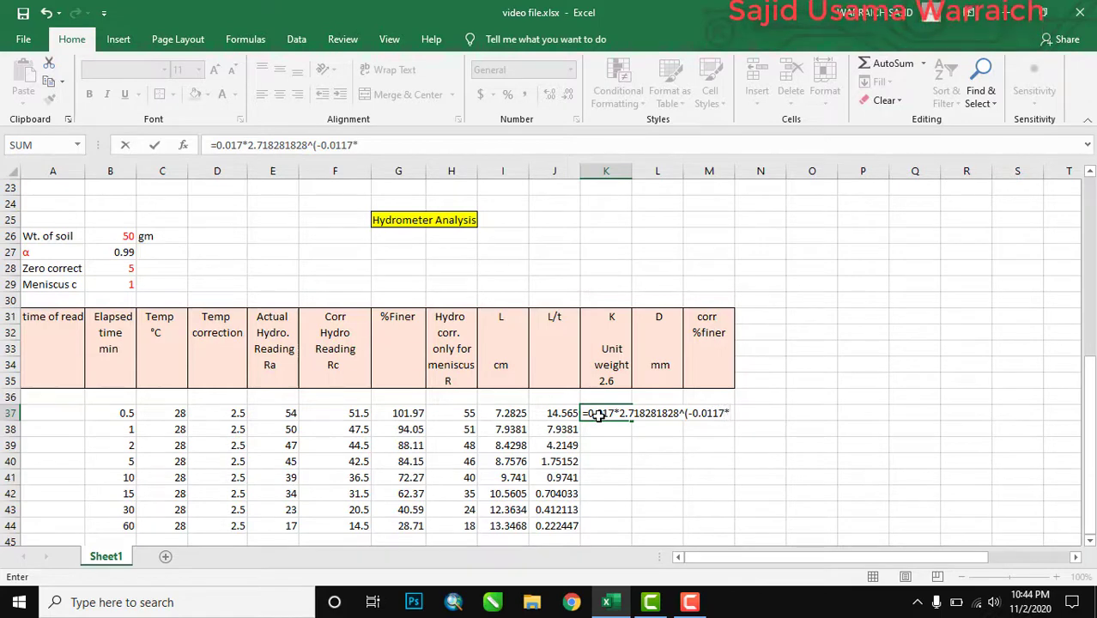
type("C37)")
key("Return")
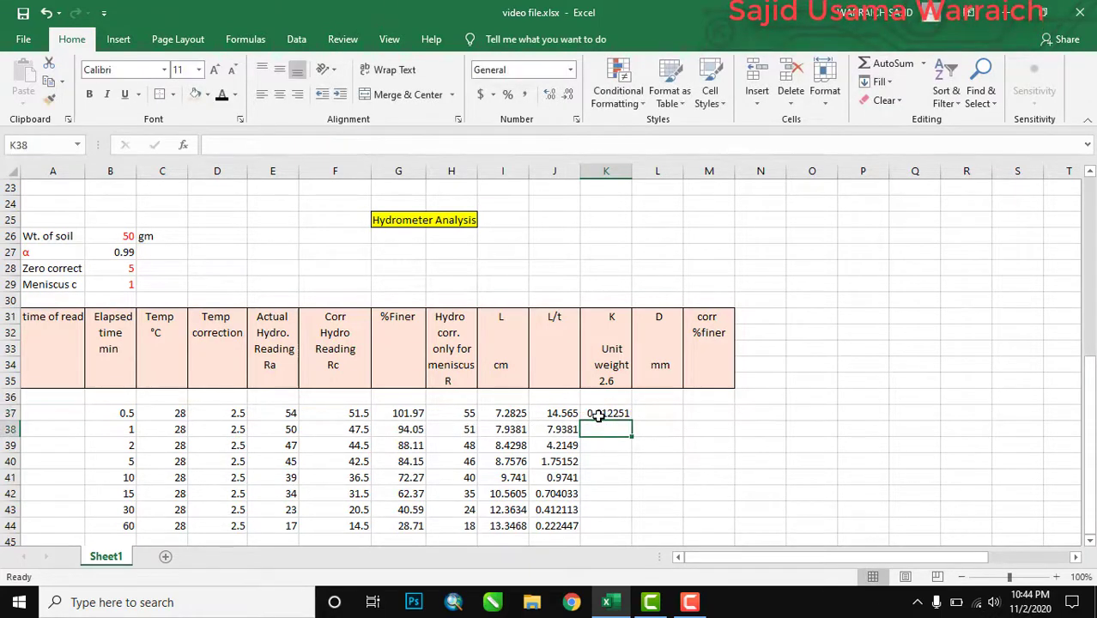
left_click(606, 413)
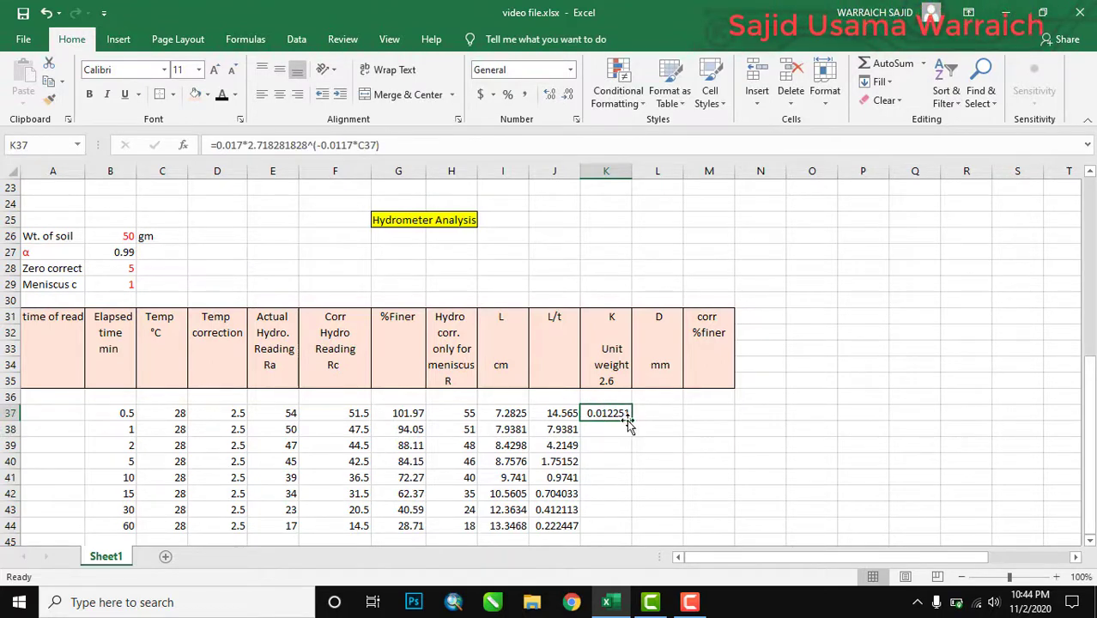
left_click_drag(631, 420, 629, 533)
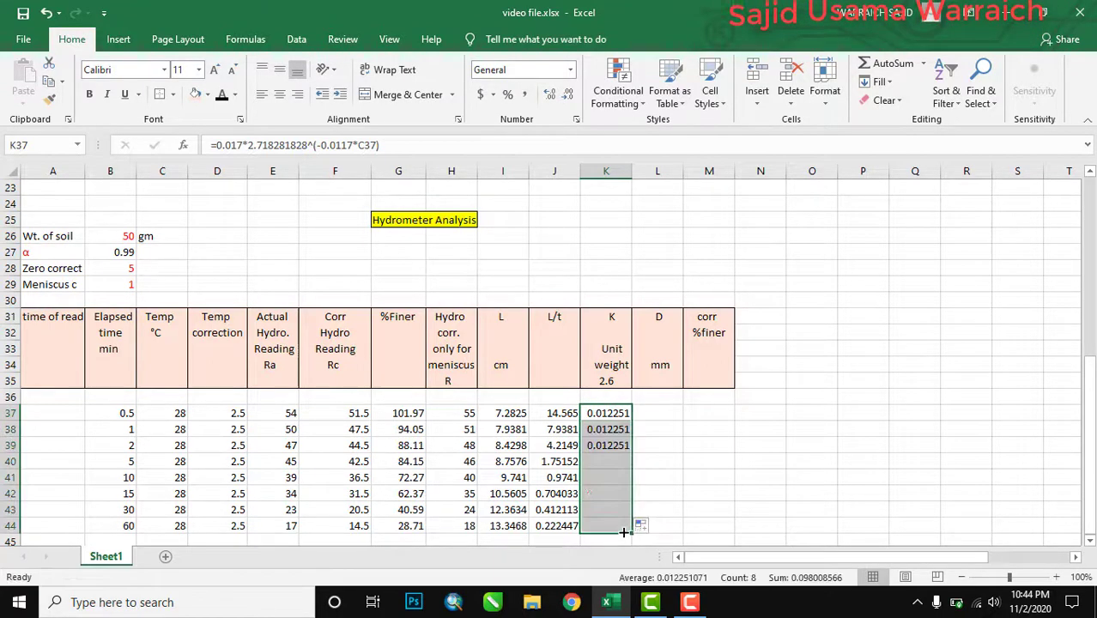
left_click(656, 413)
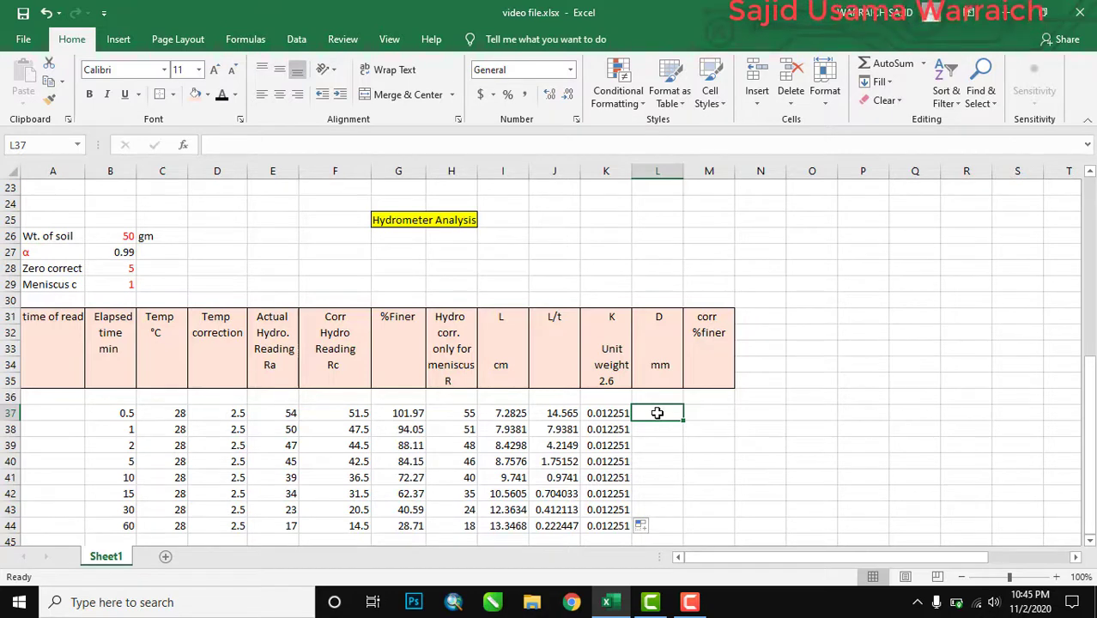
type("=")
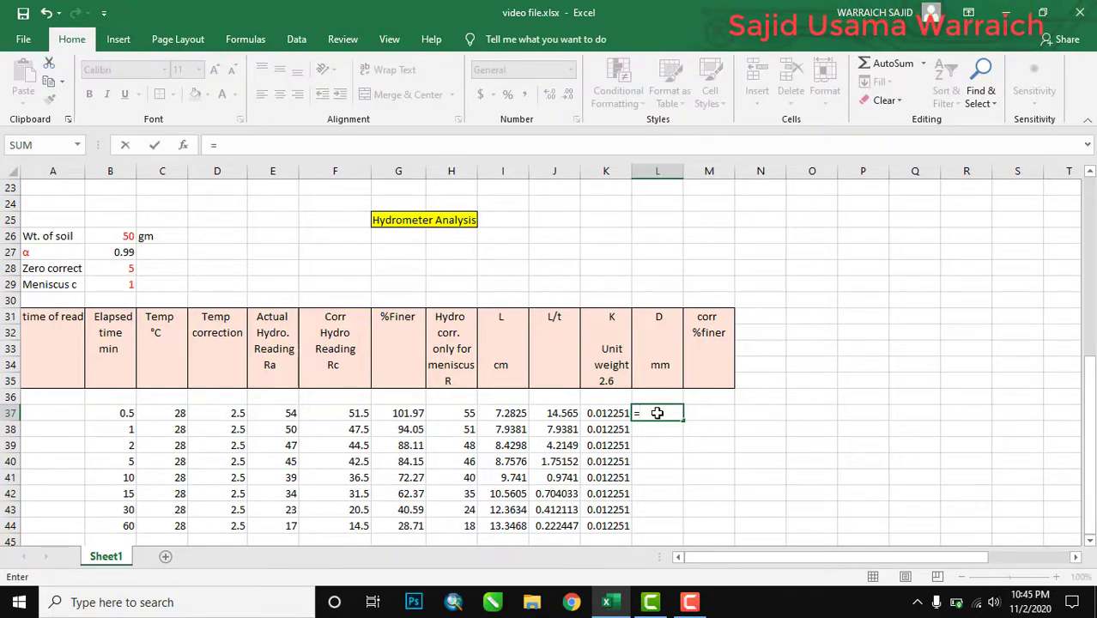
key("Up")
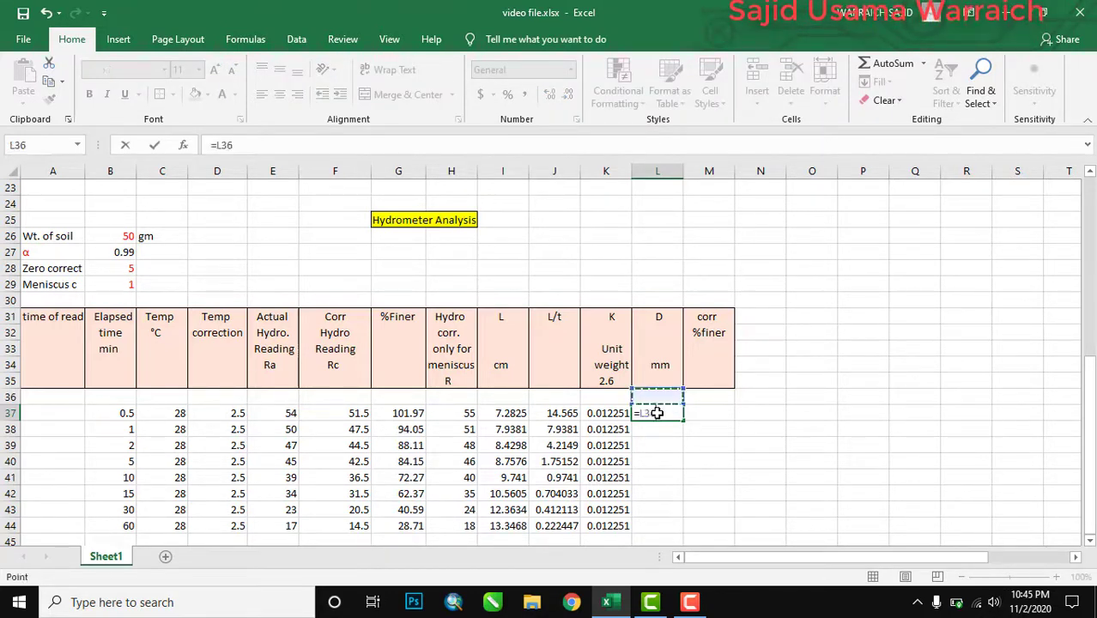
key("BackSpace")
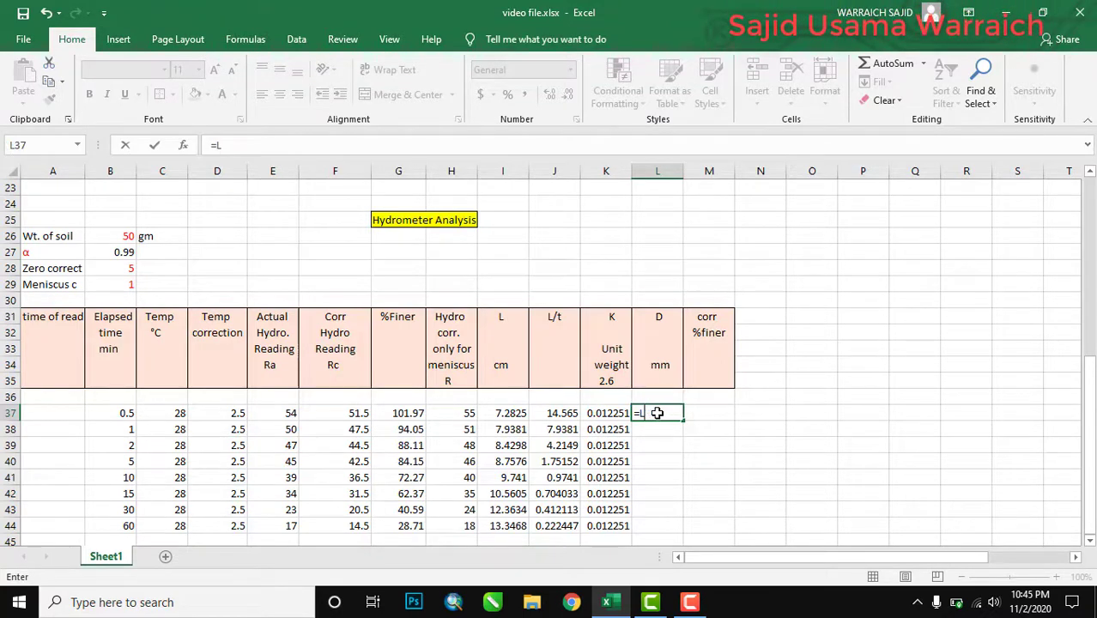
key("BackSpace")
key("BackSpace")
key("BackSpace")
Step: Link L36 in the D column to the No. 200 sieve size with the formula =F16
key("Up")
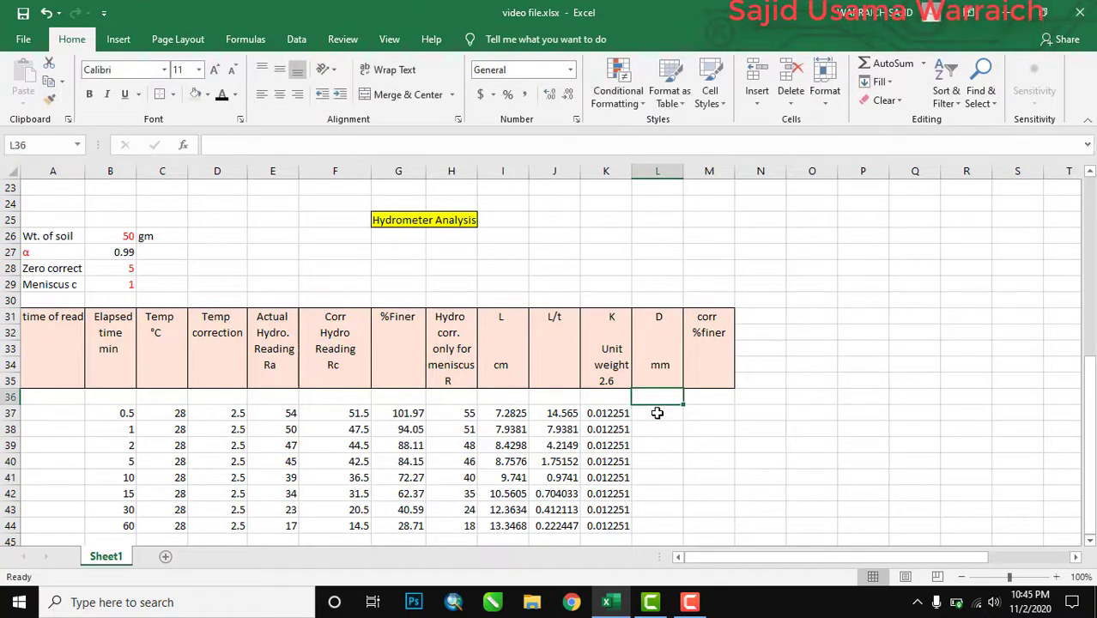
type("=")
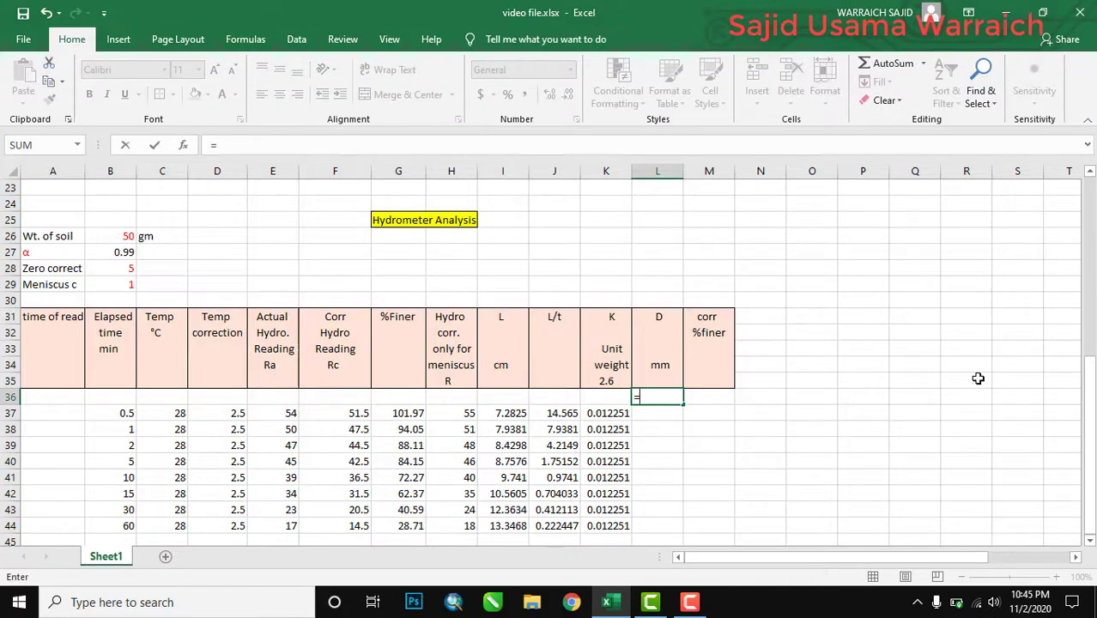
left_click_drag(1090, 399, 1090, 221)
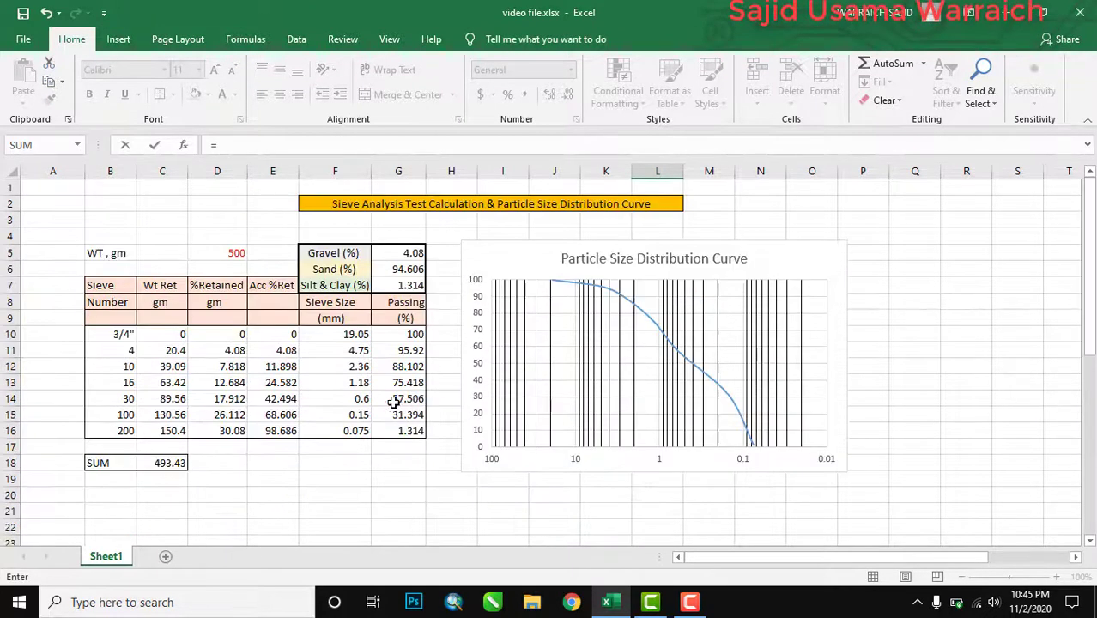
left_click(333, 430)
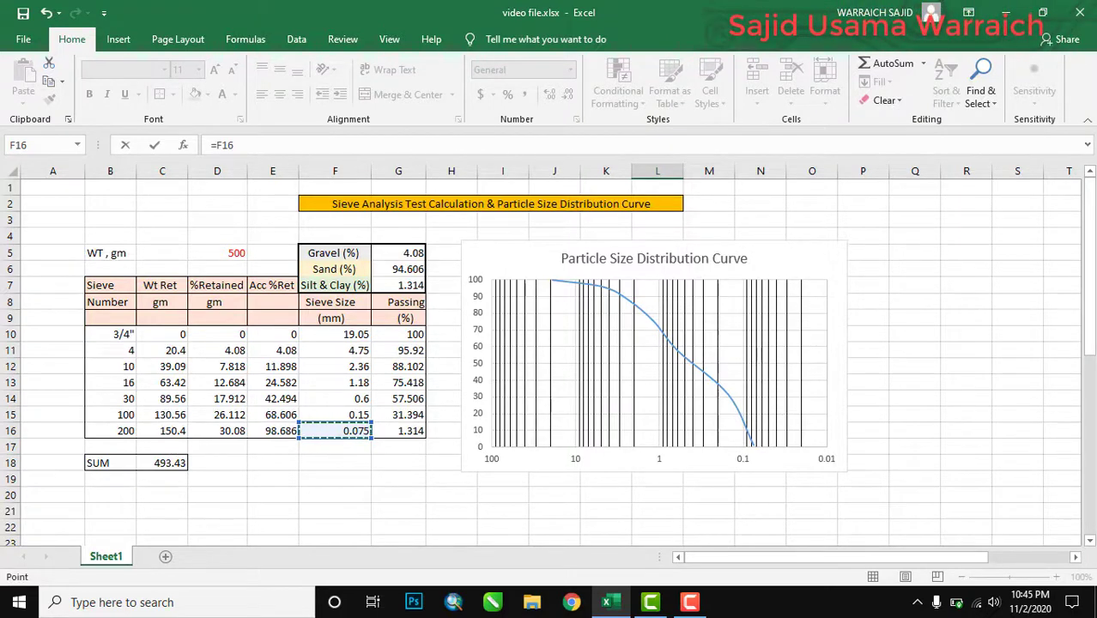
left_click_drag(1088, 298, 1089, 387)
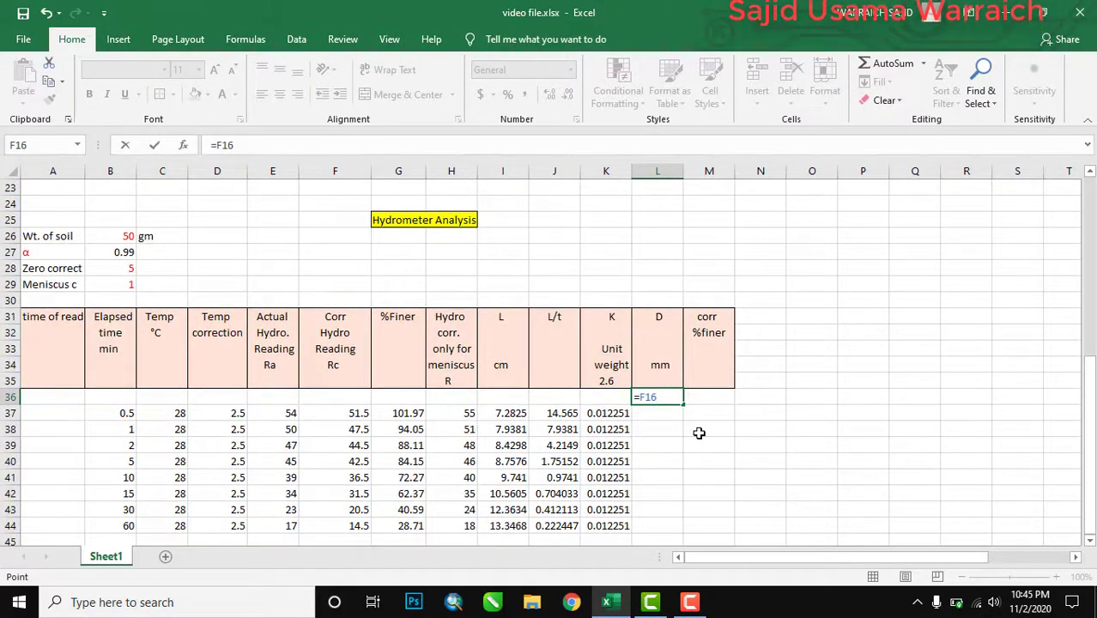
scroll(699, 433, "up", 2)
key("BackSpace")
key("BackSpace")
key("BackSpace")
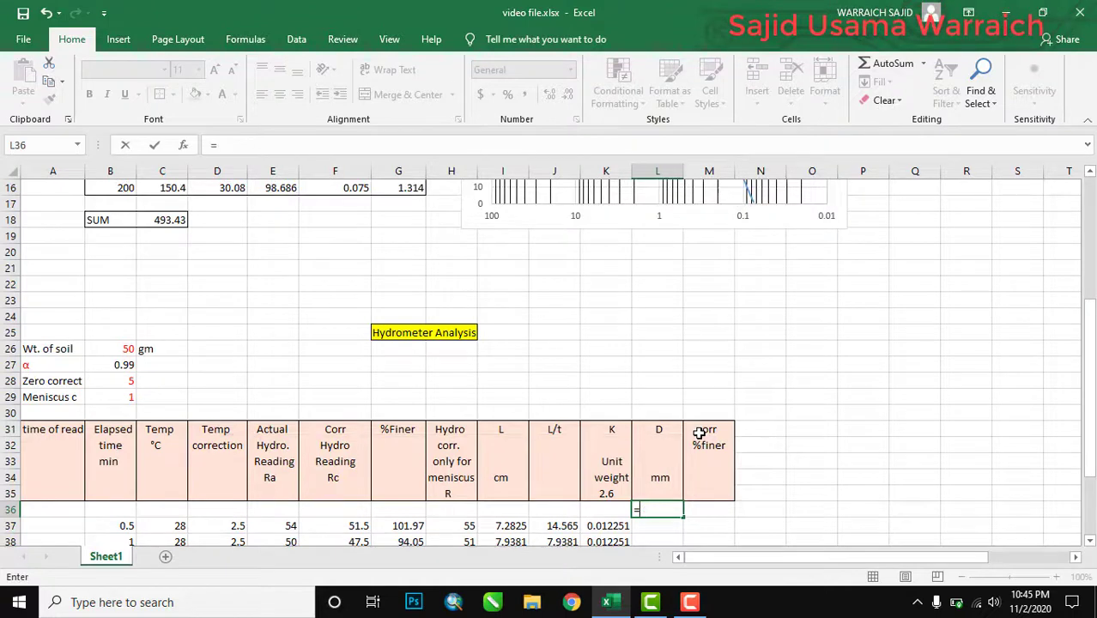
type("F")
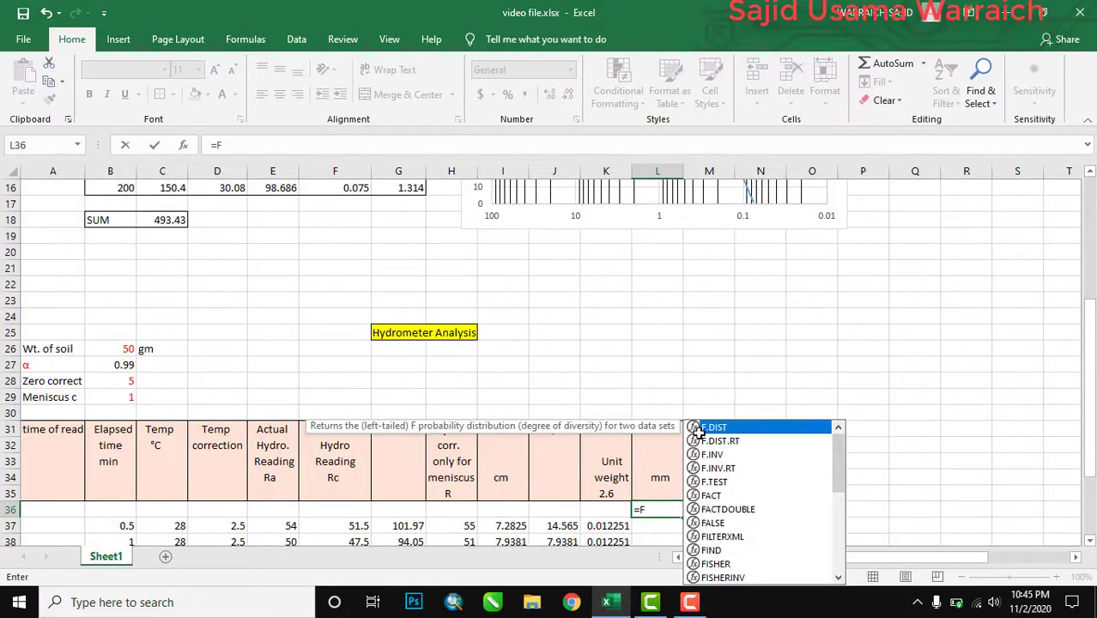
type("16")
key("Return")
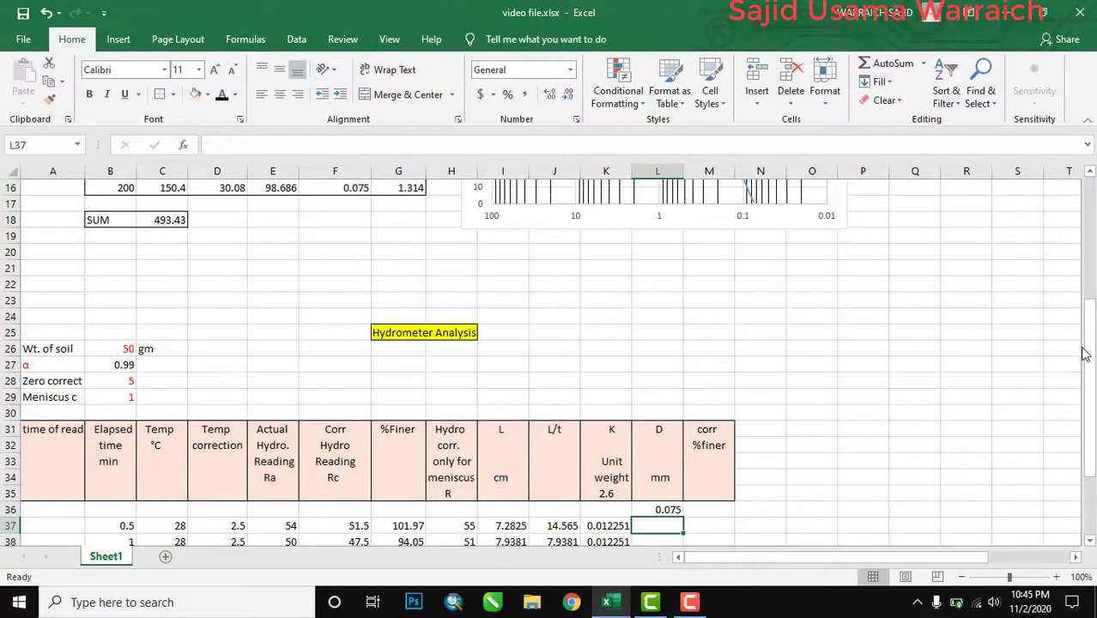
Step: Calculate D in L37 with =K37*SQRT(J37) and fill the formula down to L44
left_click_drag(1087, 344, 1087, 396)
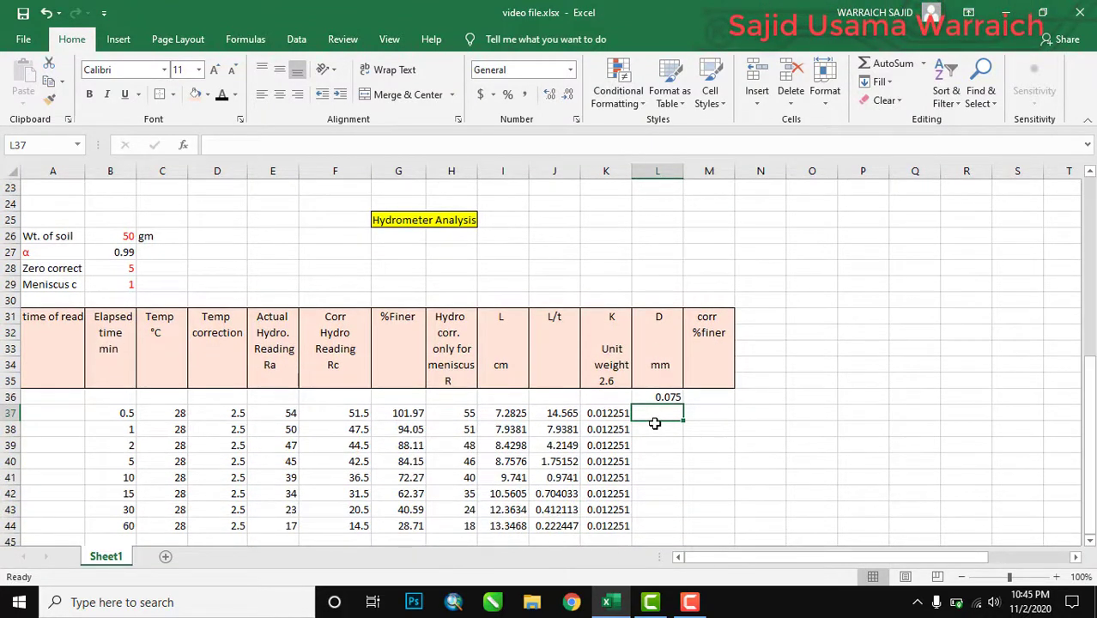
type("=")
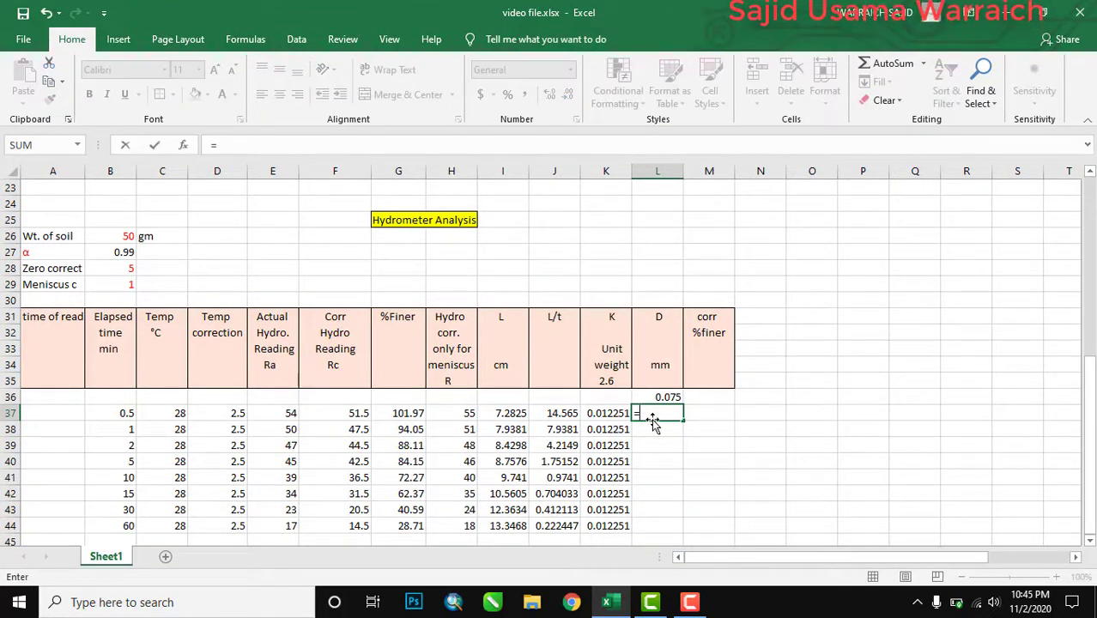
type("K37")
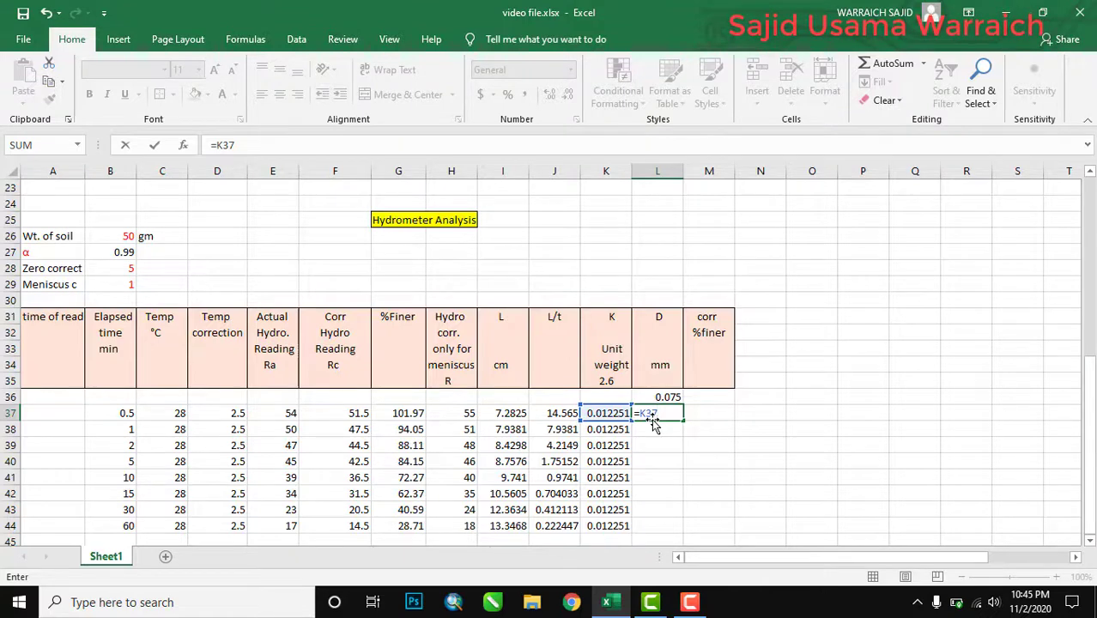
type("*SQRT")
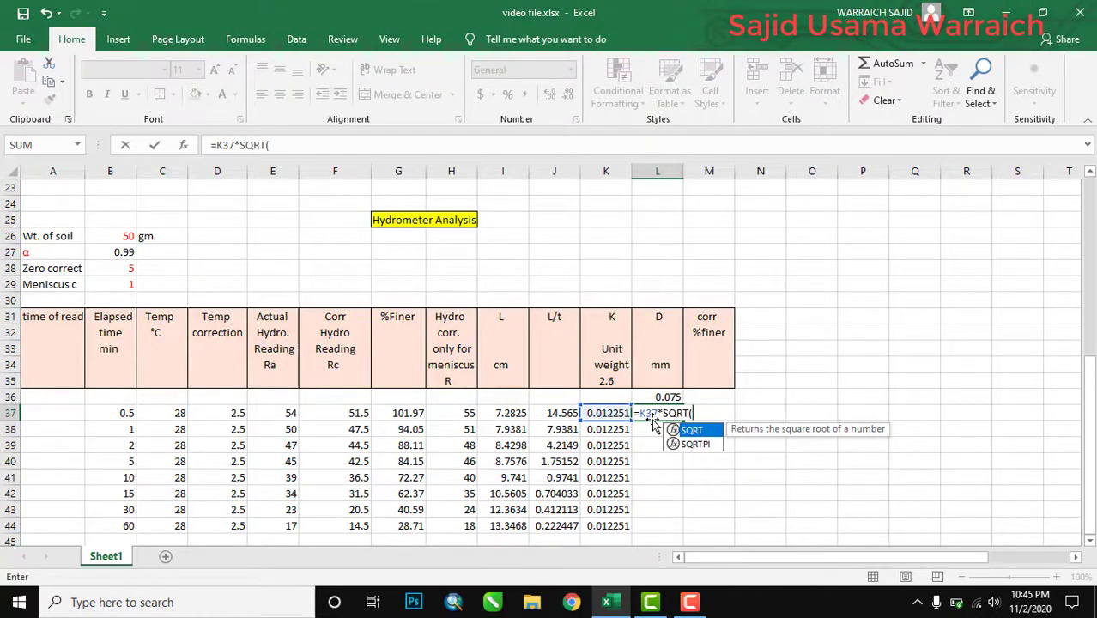
type("(J37")
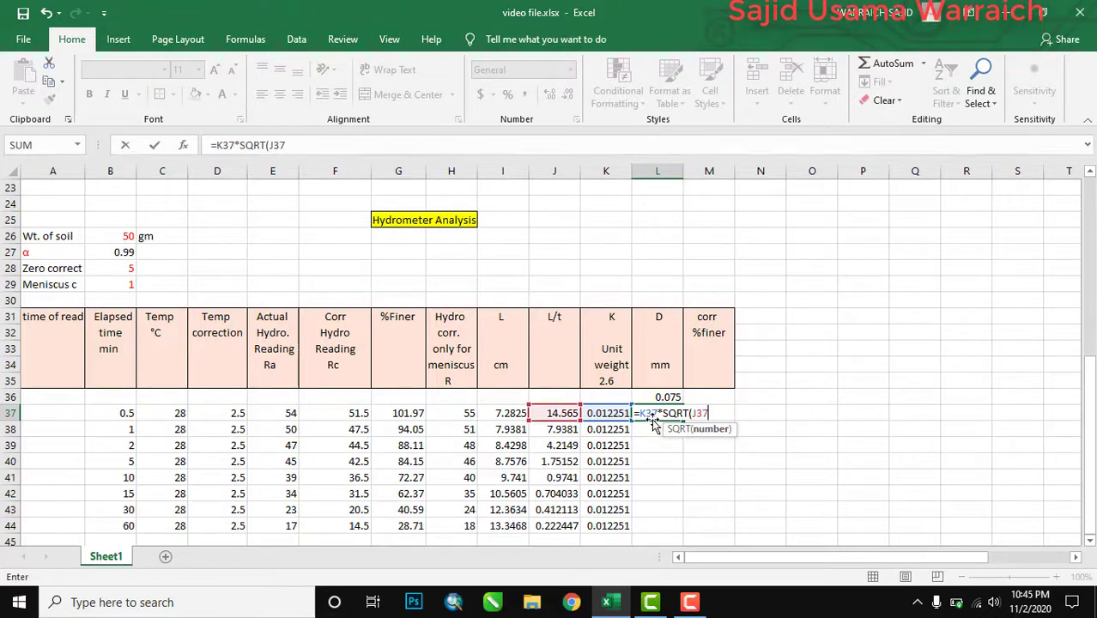
type(")")
key("Return")
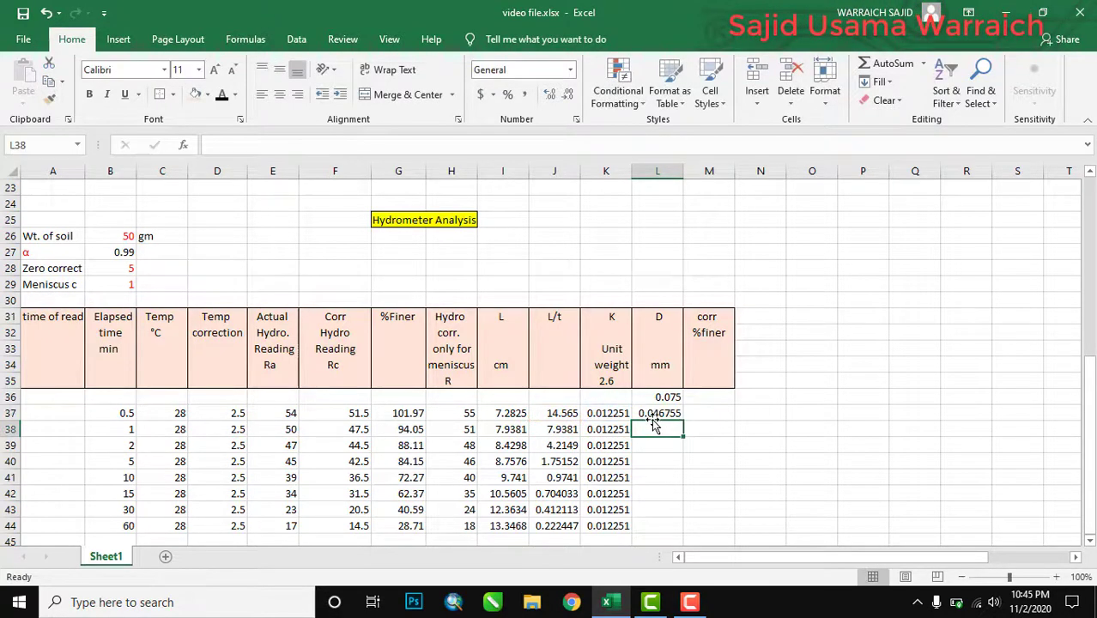
left_click(667, 406)
left_click_drag(680, 420, 678, 530)
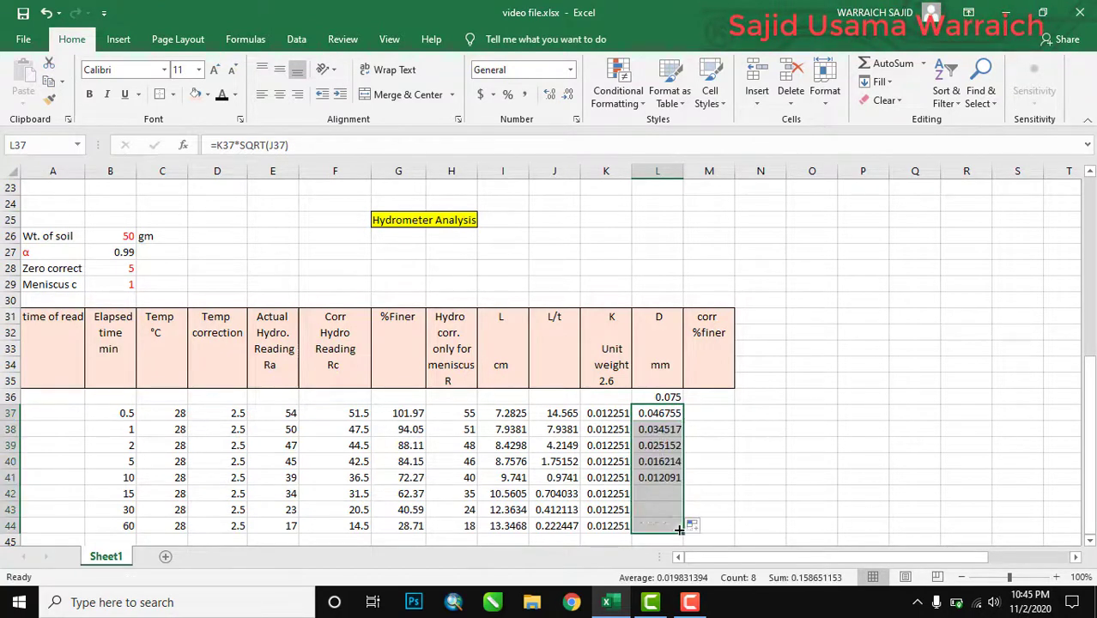
Step: Link M36 in the corrected %finer column to the No. 200 sieve's passing percentage with the formula =G$16
left_click(703, 399)
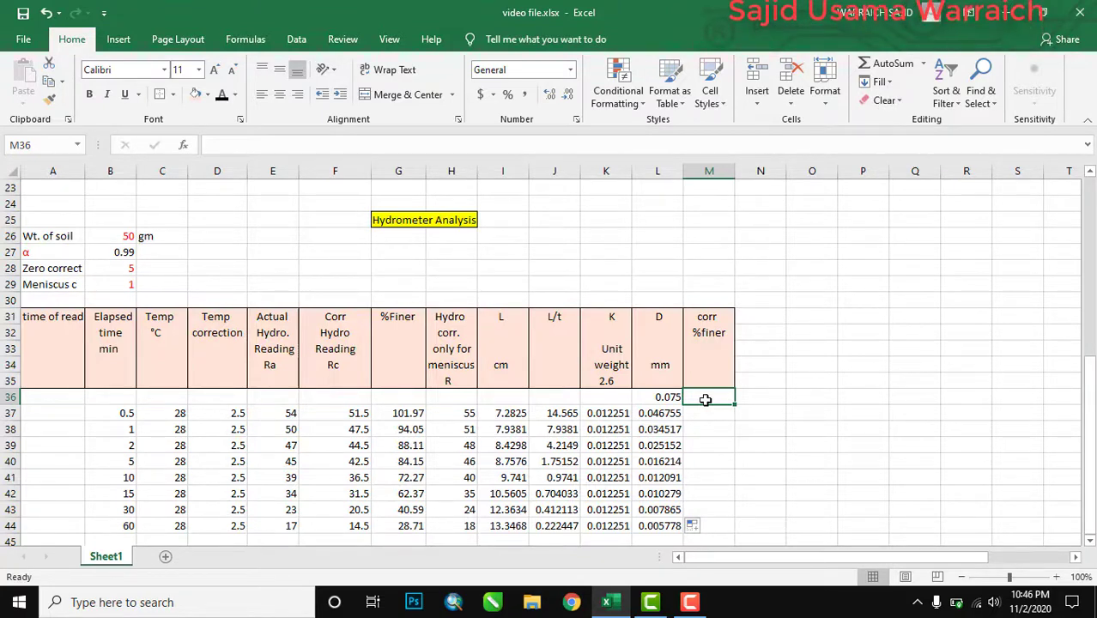
type("=")
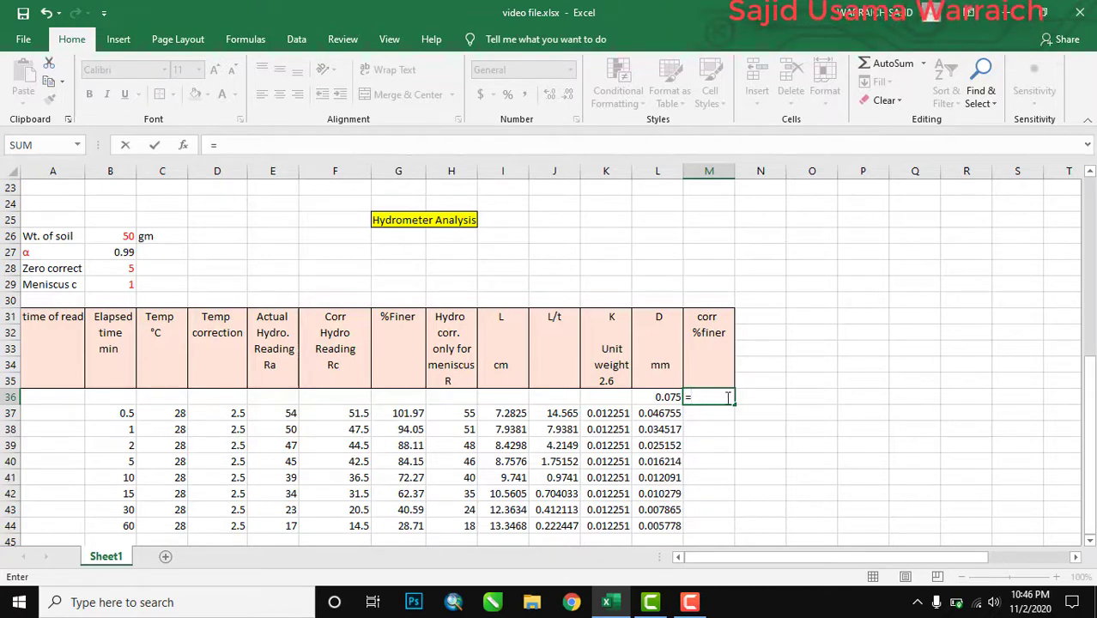
left_click_drag(1093, 427, 1092, 238)
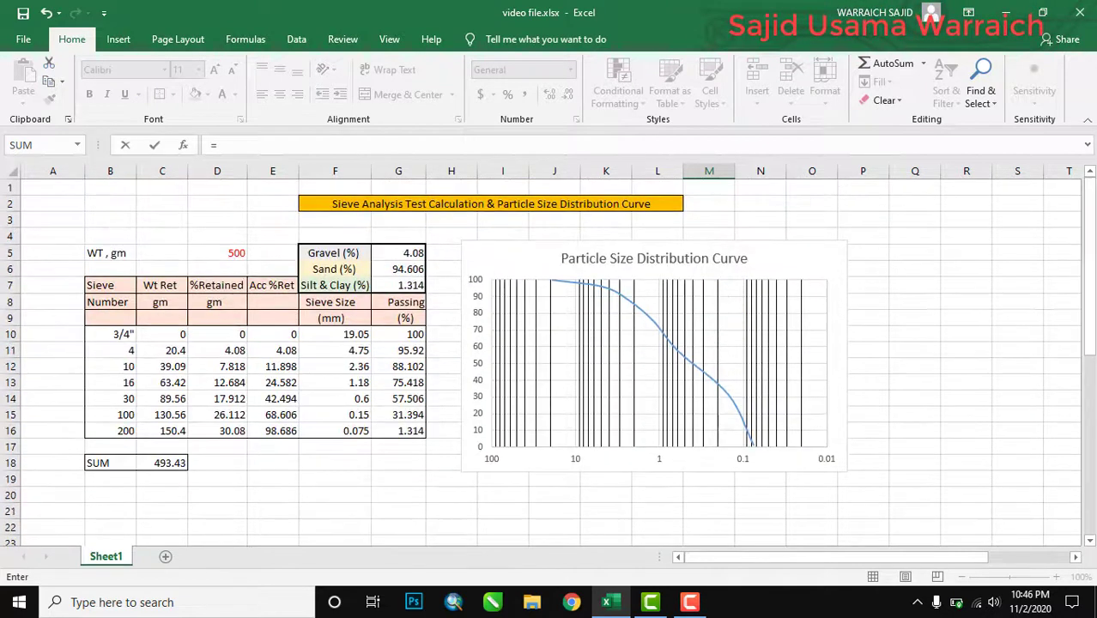
left_click(401, 443)
left_click(407, 435)
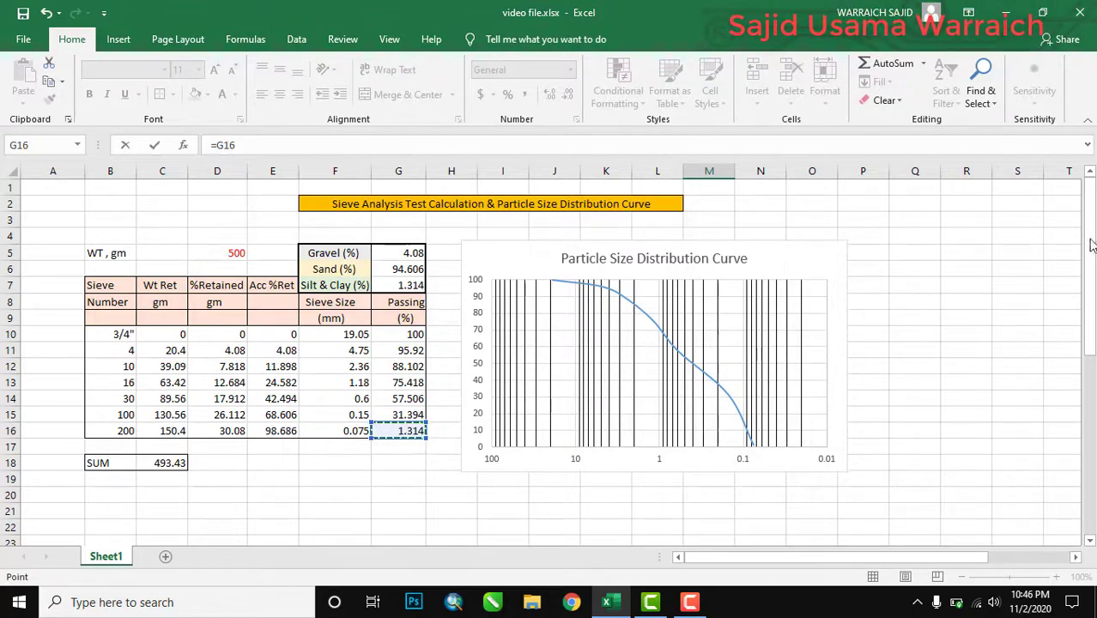
left_click_drag(1090, 253, 1089, 265)
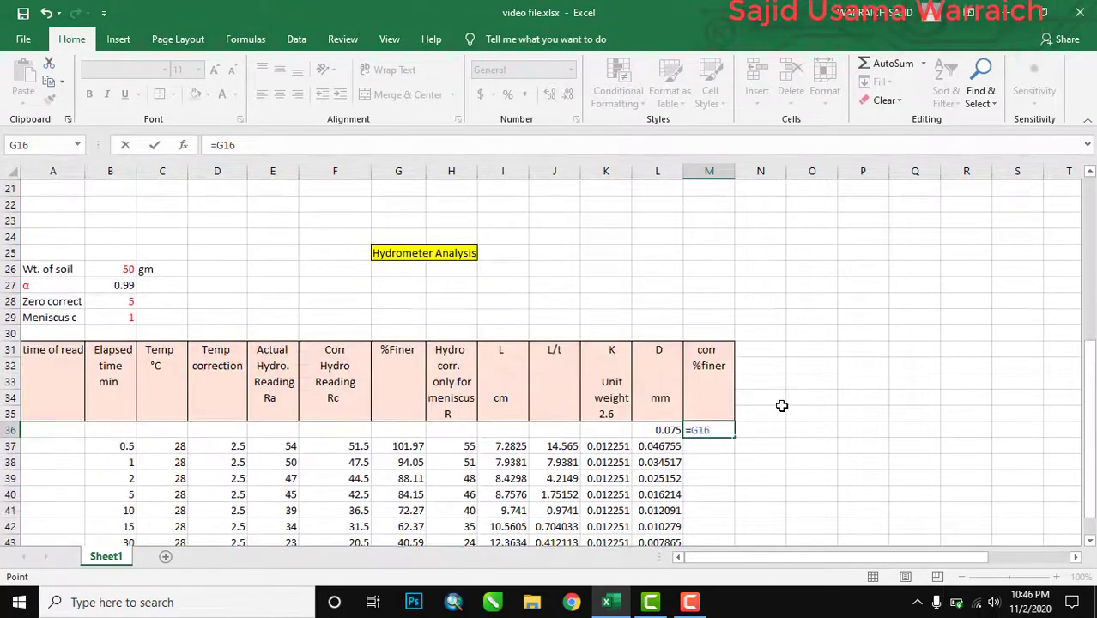
key("BackSpace")
key("BackSpace")
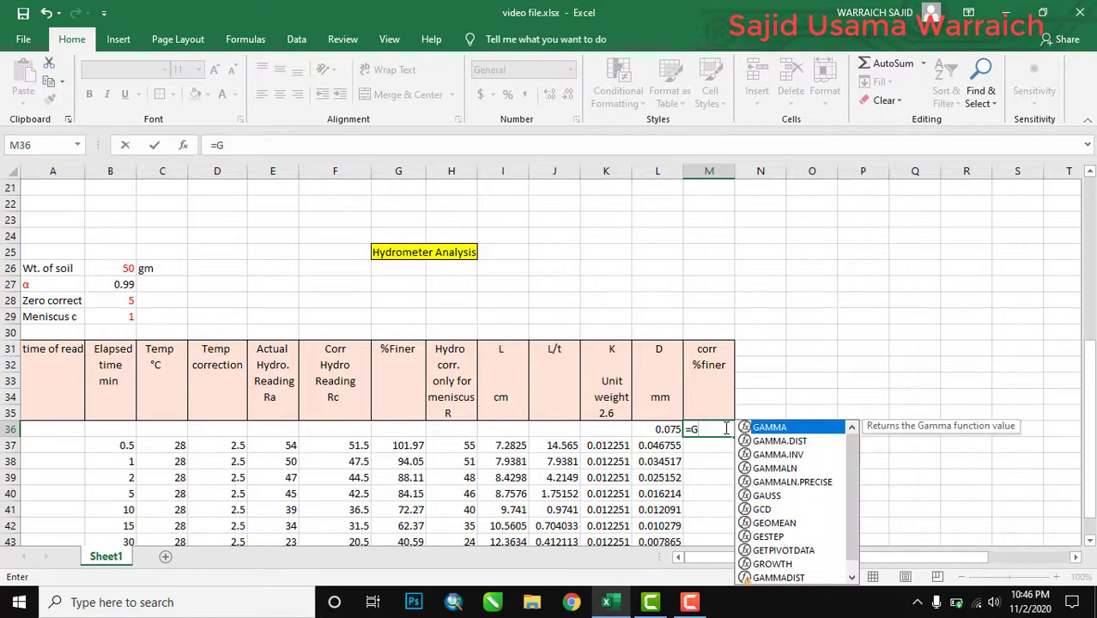
type("$16")
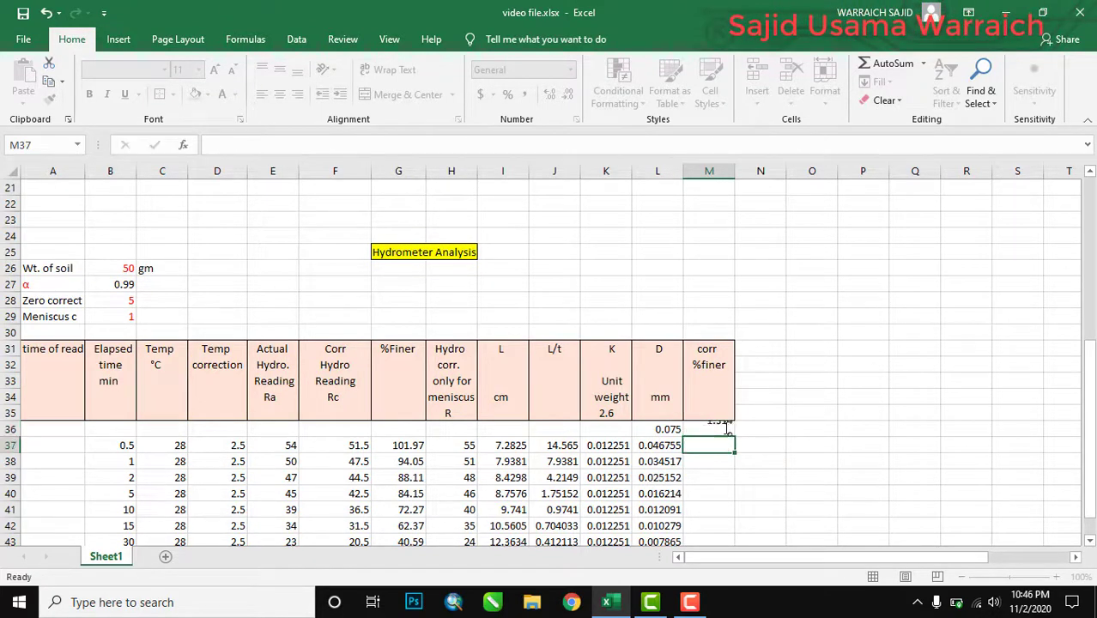
key("Return")
Step: Enter the corrected percent finer formula =G37*G$17/100 in M37
type("=")
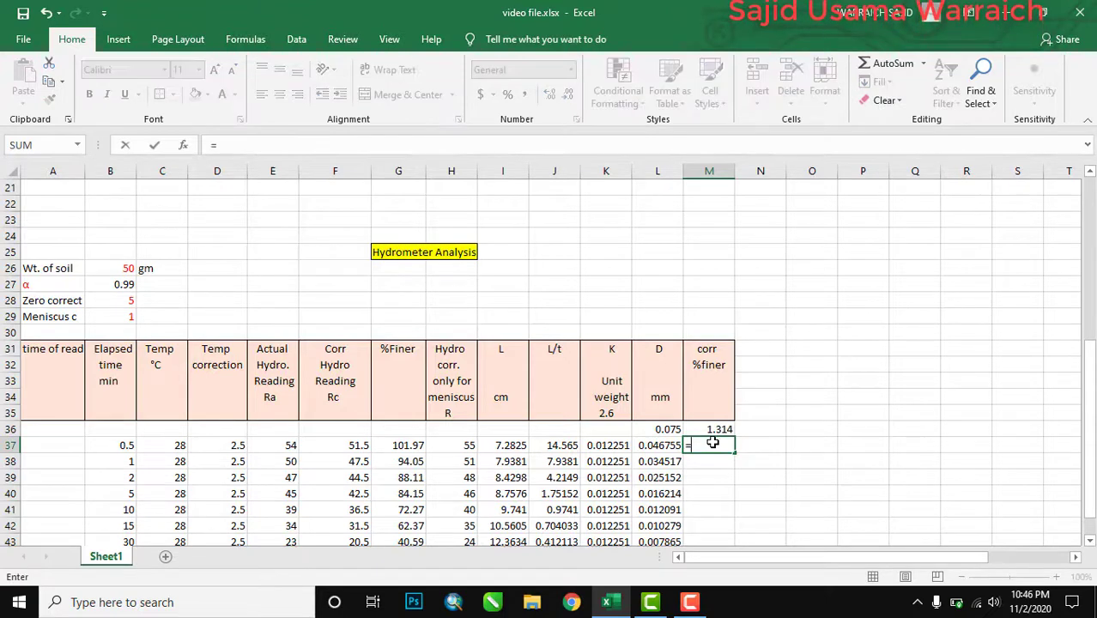
type("G37")
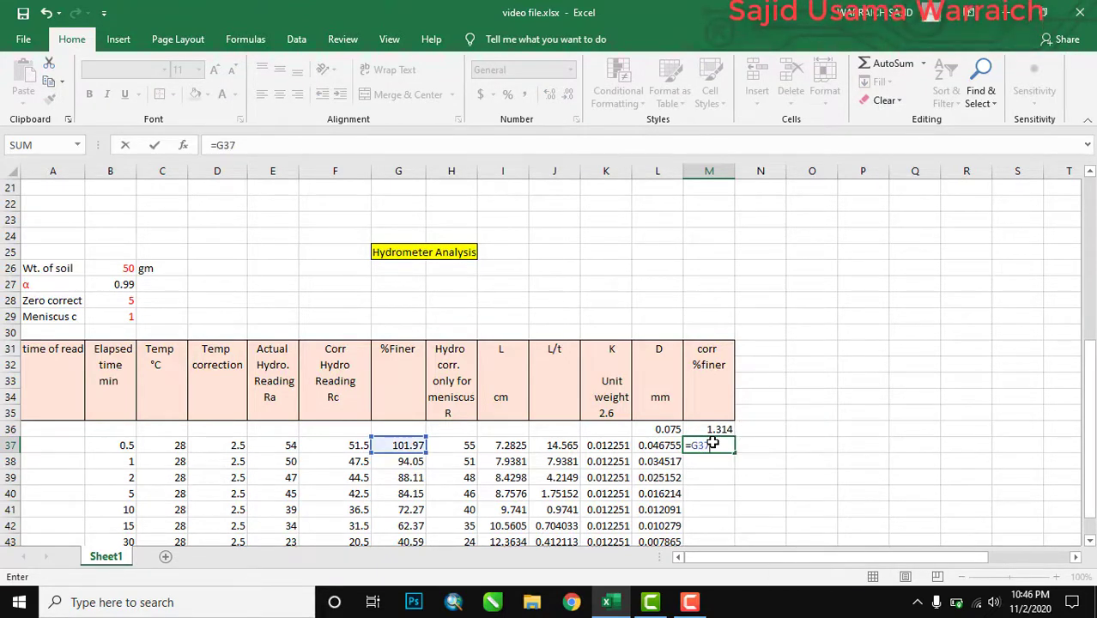
type("*G")
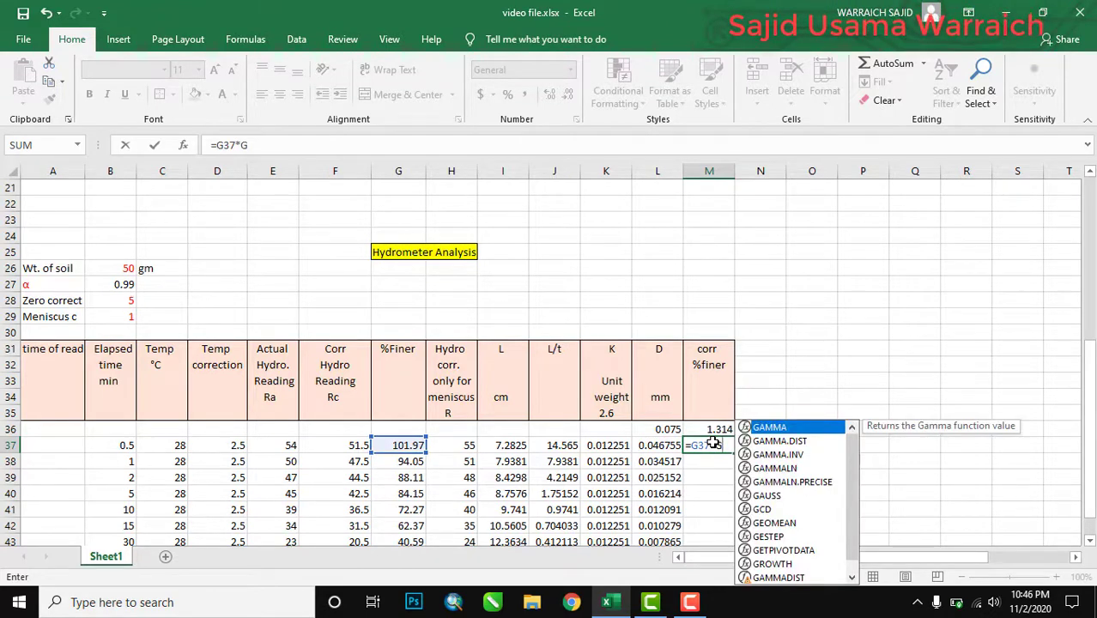
type("$1")
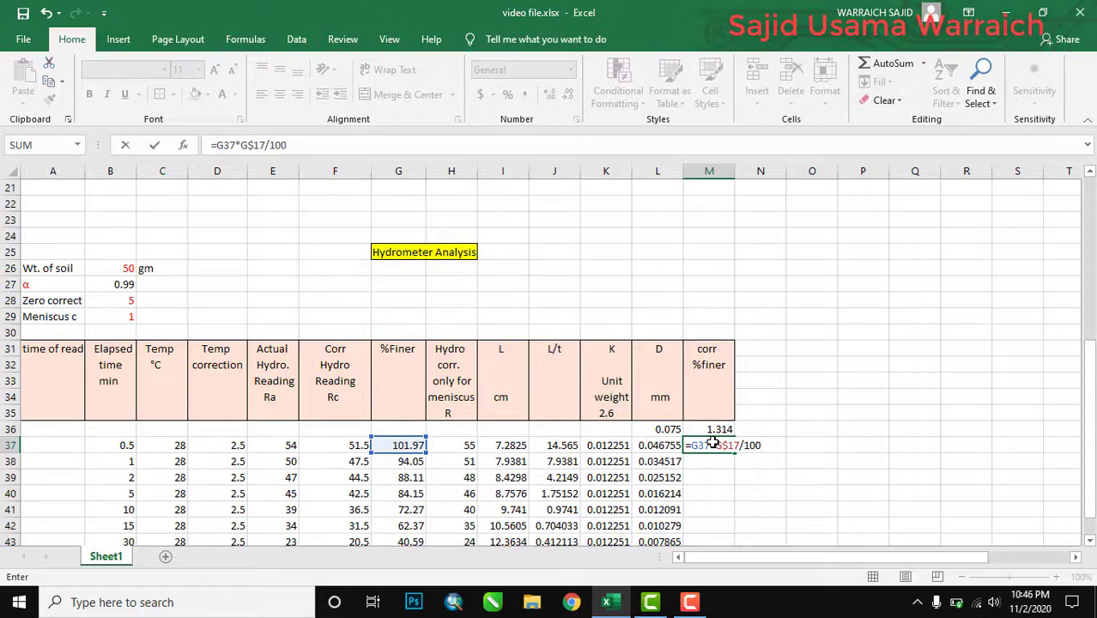
type("7/100")
key("Left")
key("Left")
key("Left")
key("Right")
key("Right")
key("Right")
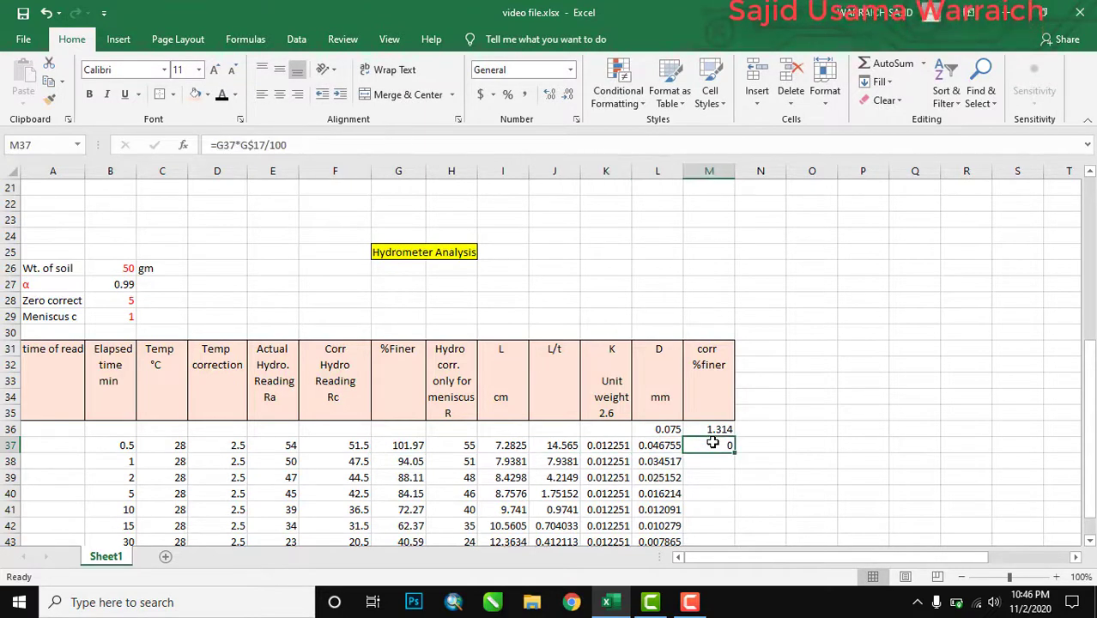
Step: Correct the M37 formula to =G37*G$16/100 and fill it down to M44
left_click(267, 145)
key("BackSpace")
type("6")
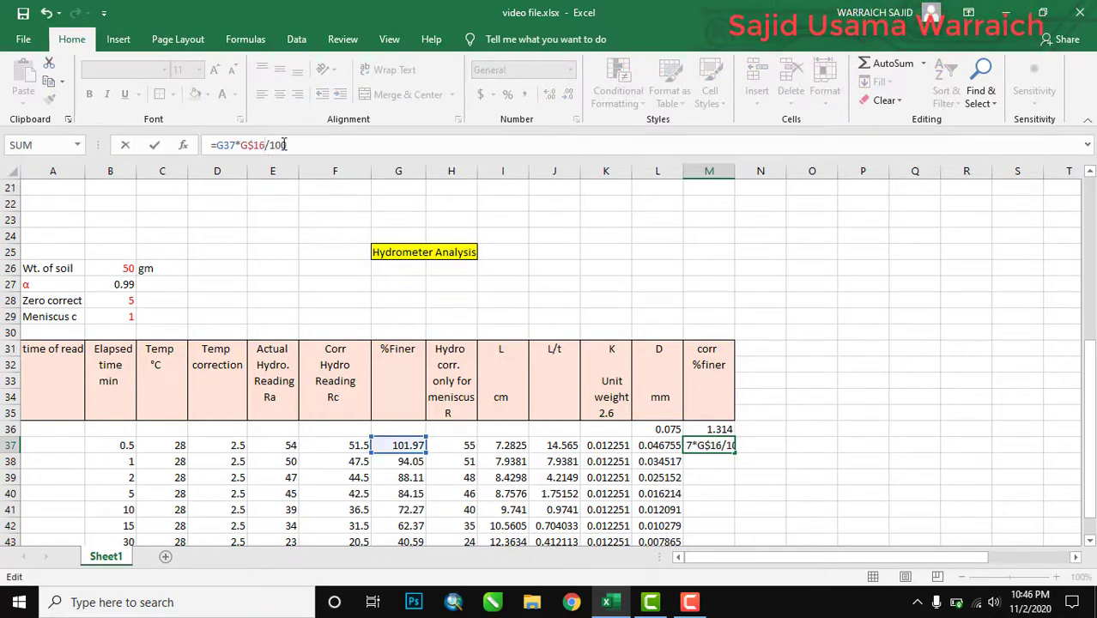
left_click(290, 144)
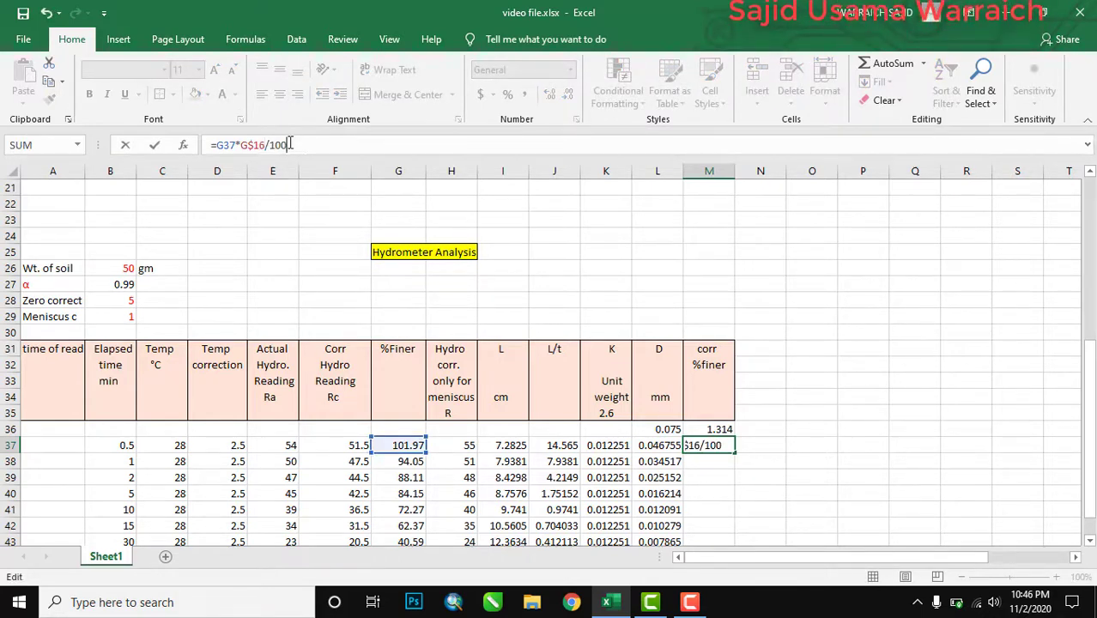
key("Return")
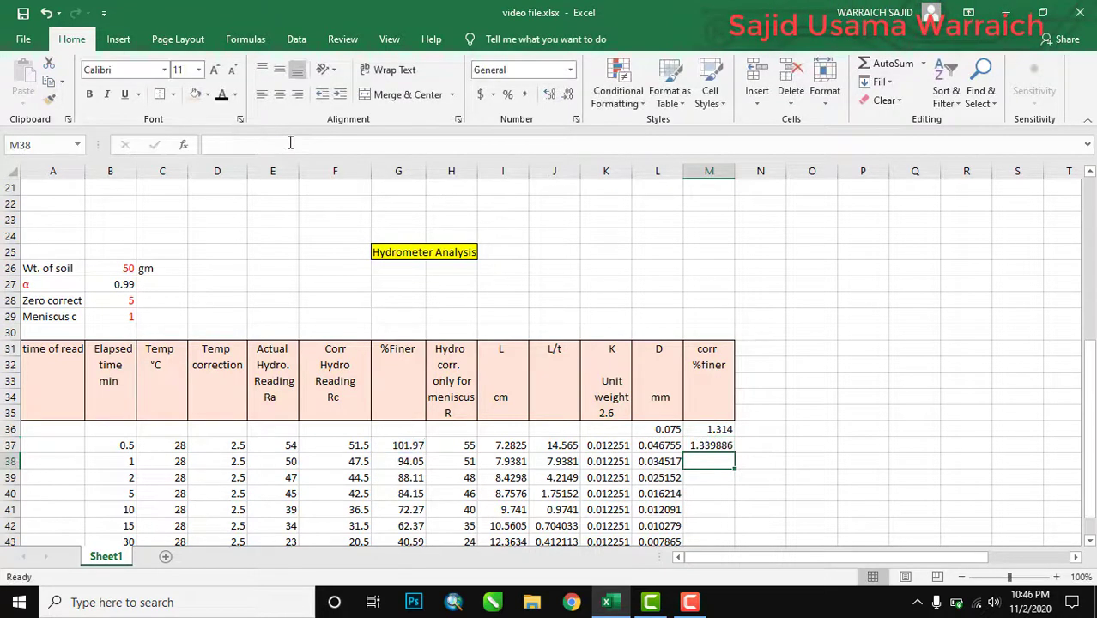
left_click(699, 444)
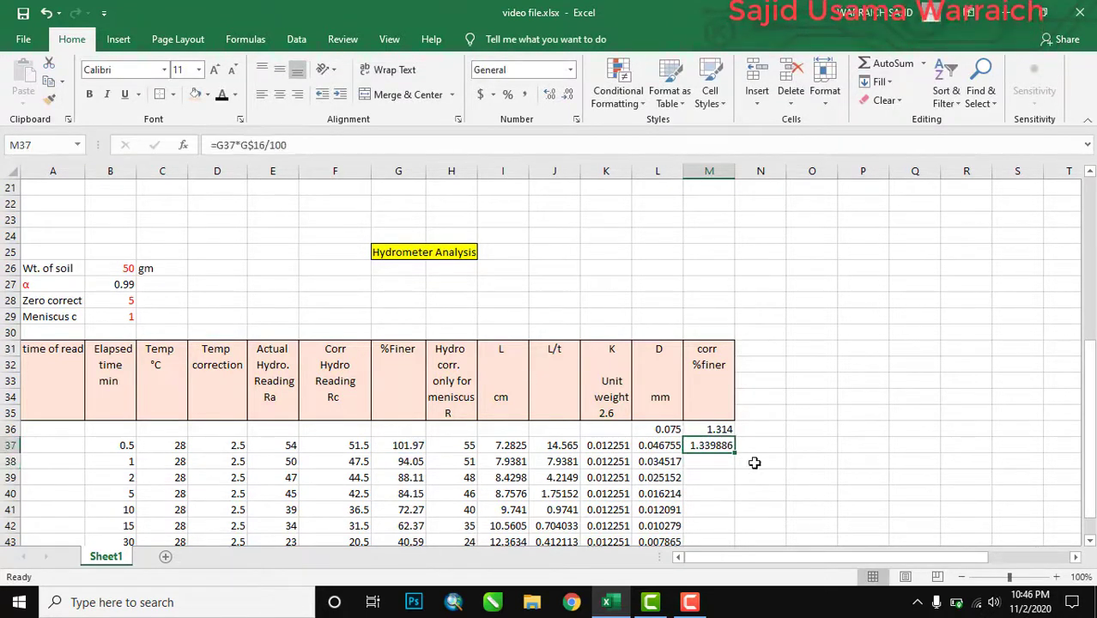
left_click_drag(736, 451, 723, 514)
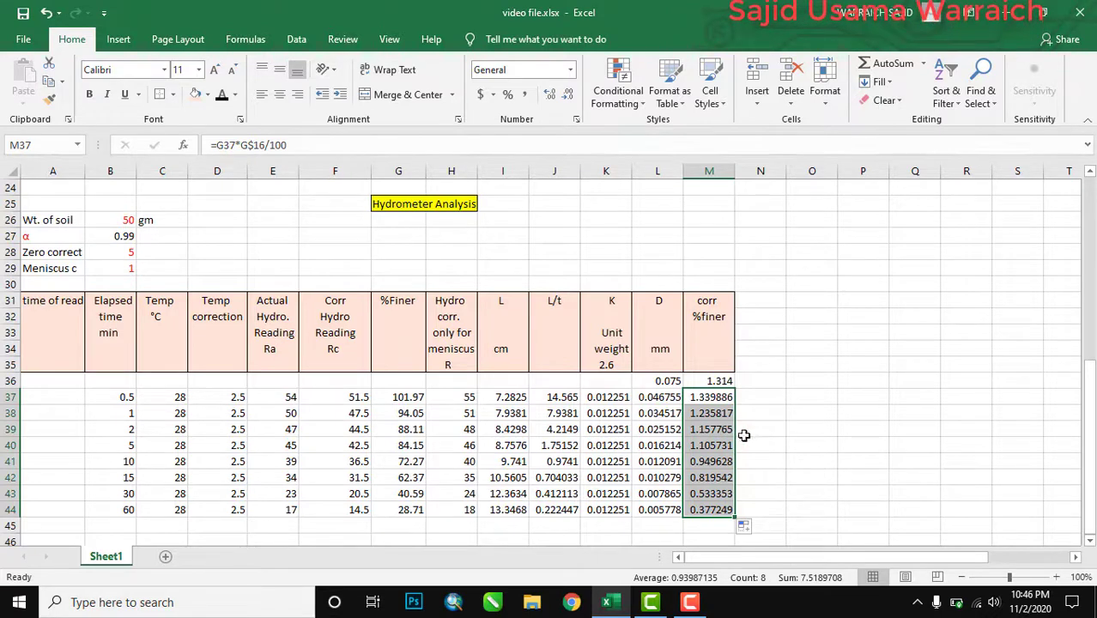
left_click(778, 460)
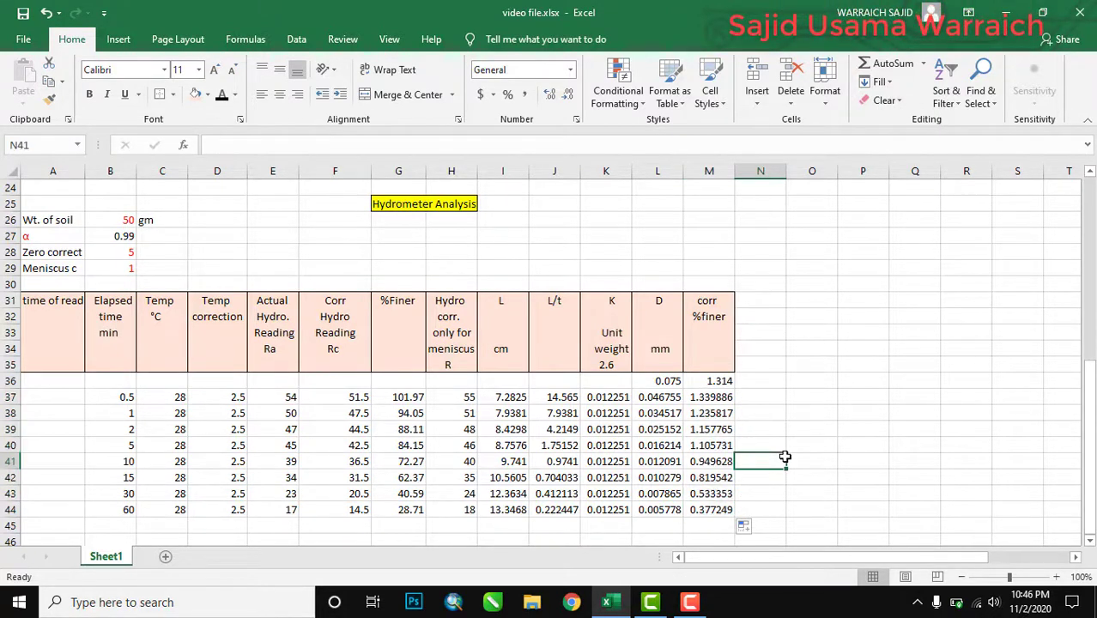
Step: Start adding a new data series to the Particle Size Distribution Curve chart
left_click_drag(1092, 388, 1093, 193)
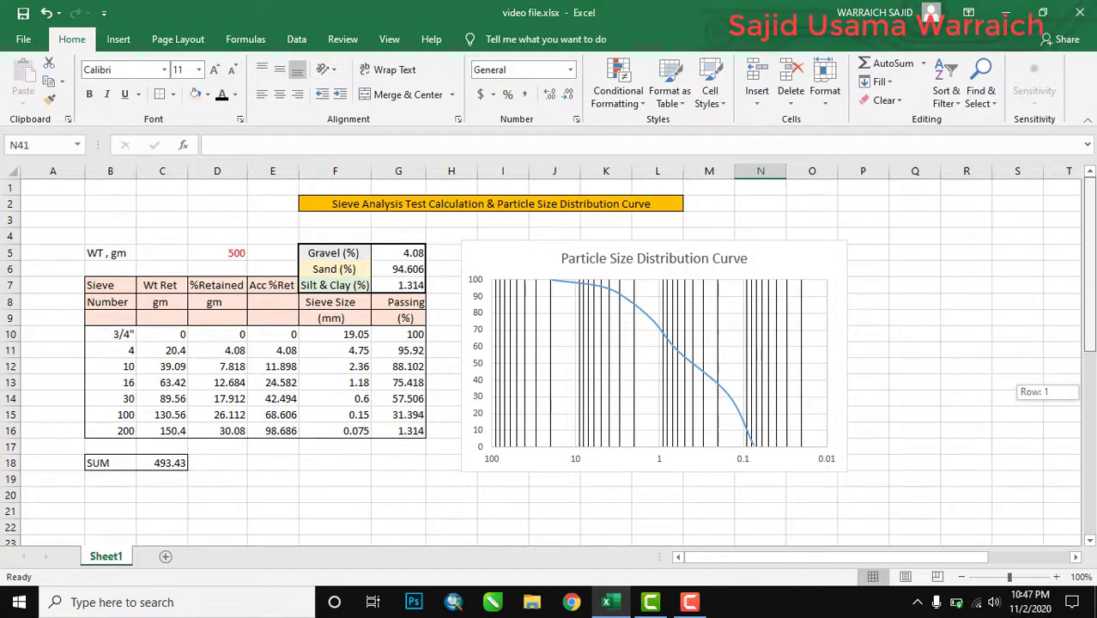
mouse_move(1090, 194)
left_mouse_down()
mouse_move(1084, 410)
mouse_move(1086, 193)
left_mouse_up()
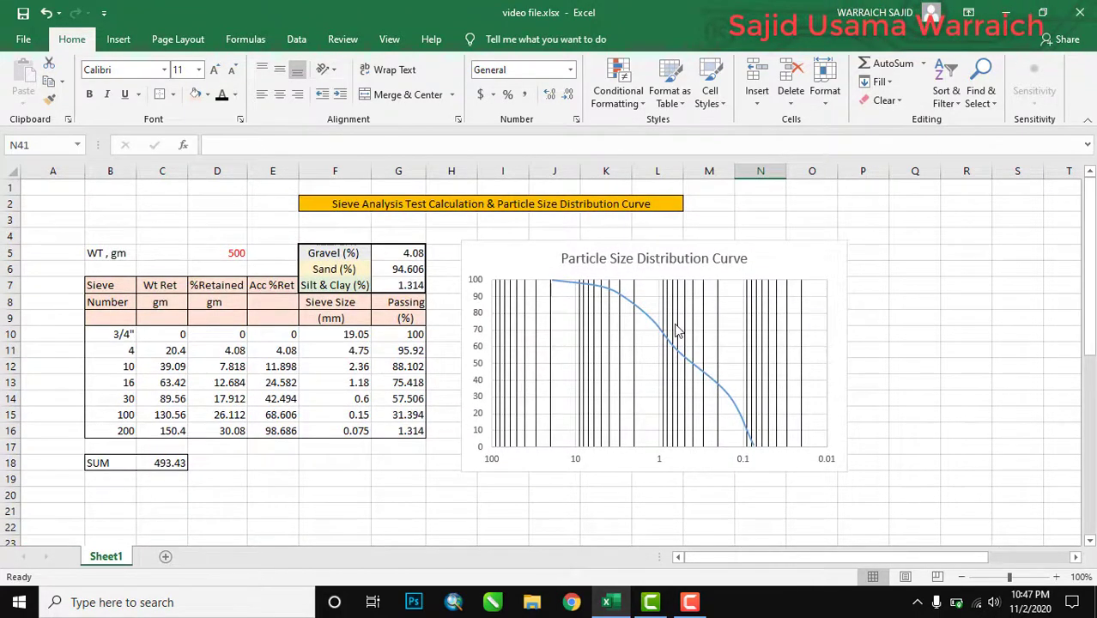
left_click(644, 414)
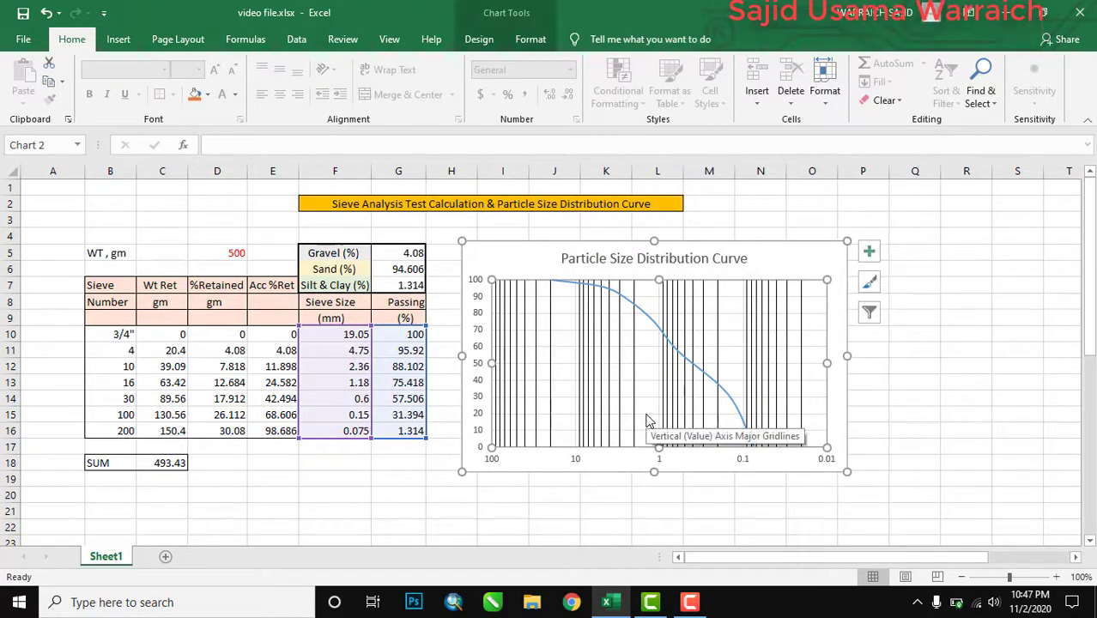
left_click(749, 512)
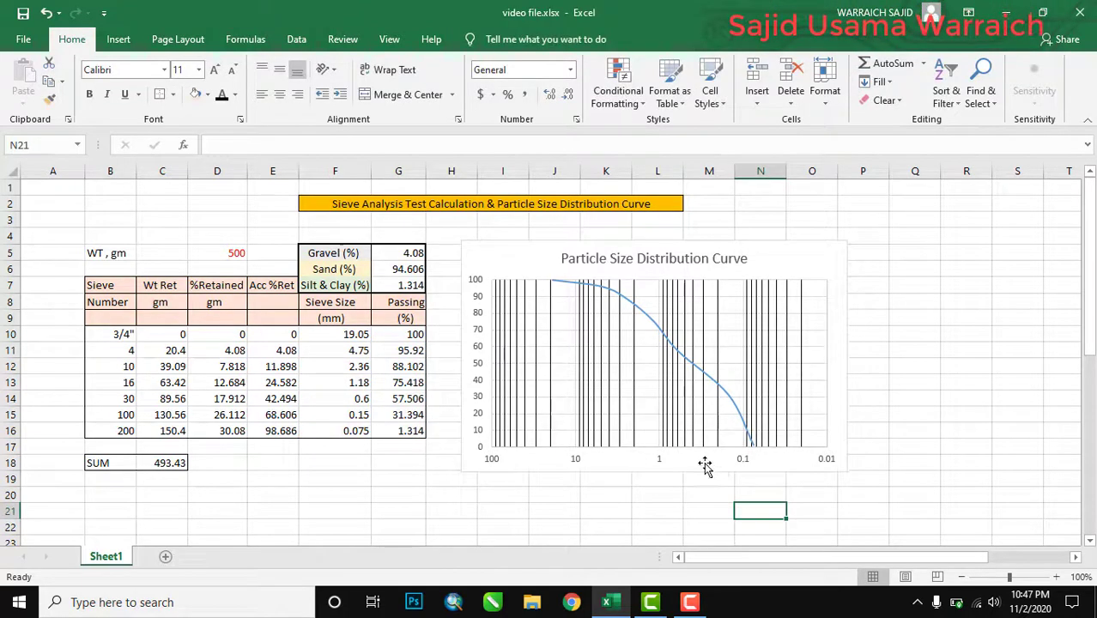
left_click(705, 463)
right_click(704, 464)
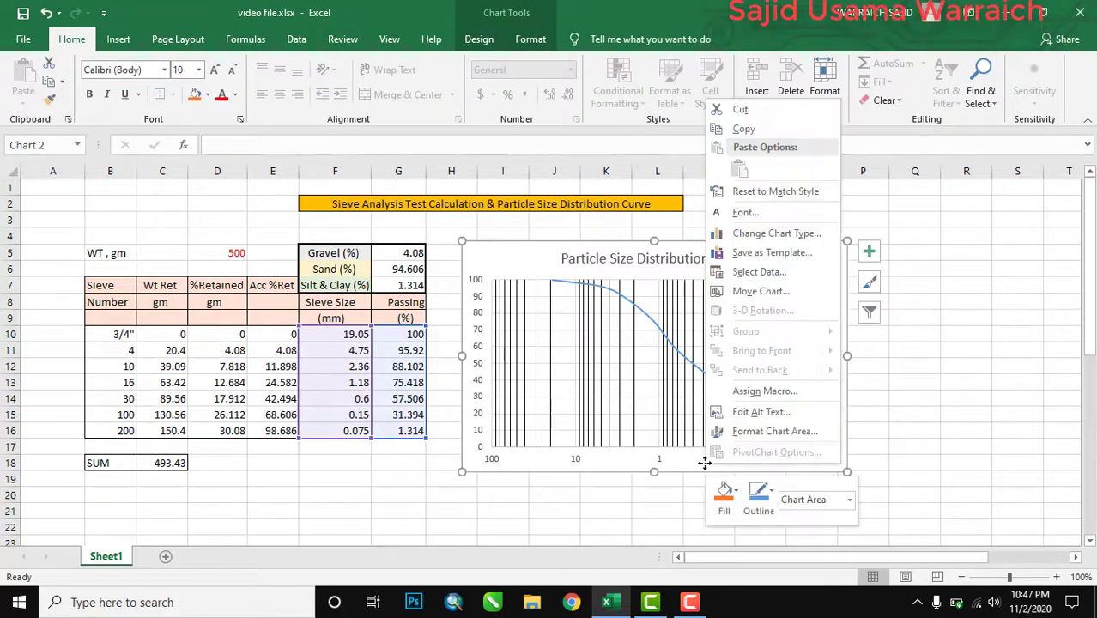
left_click(759, 272)
left_click(358, 289)
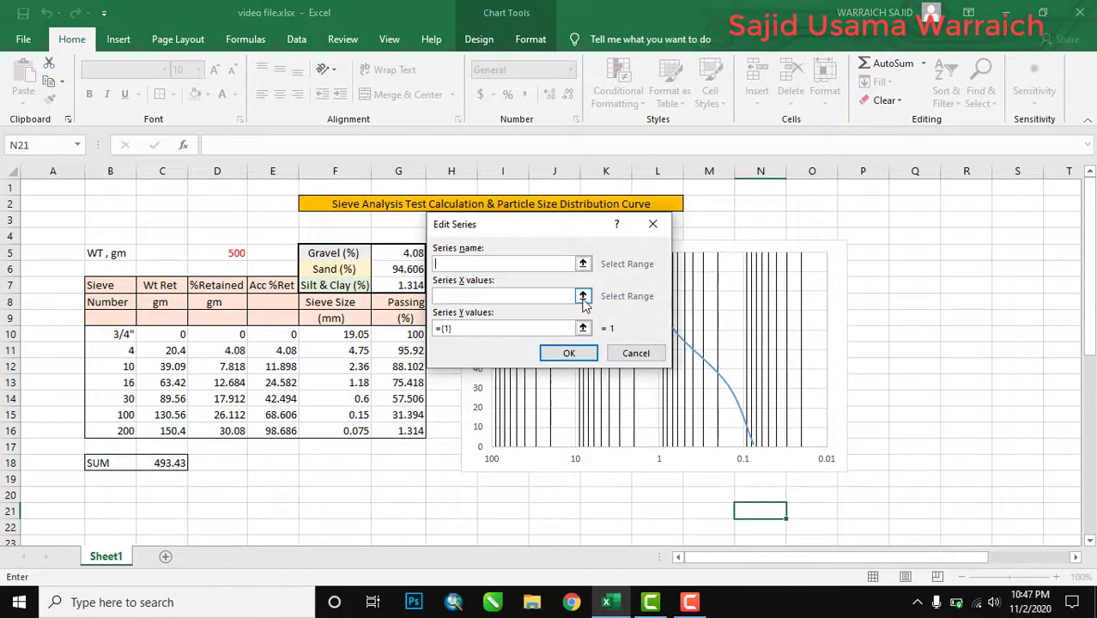
Step: Set the new chart series' X values to the hydrometer D values in L36:L44
left_click(583, 297)
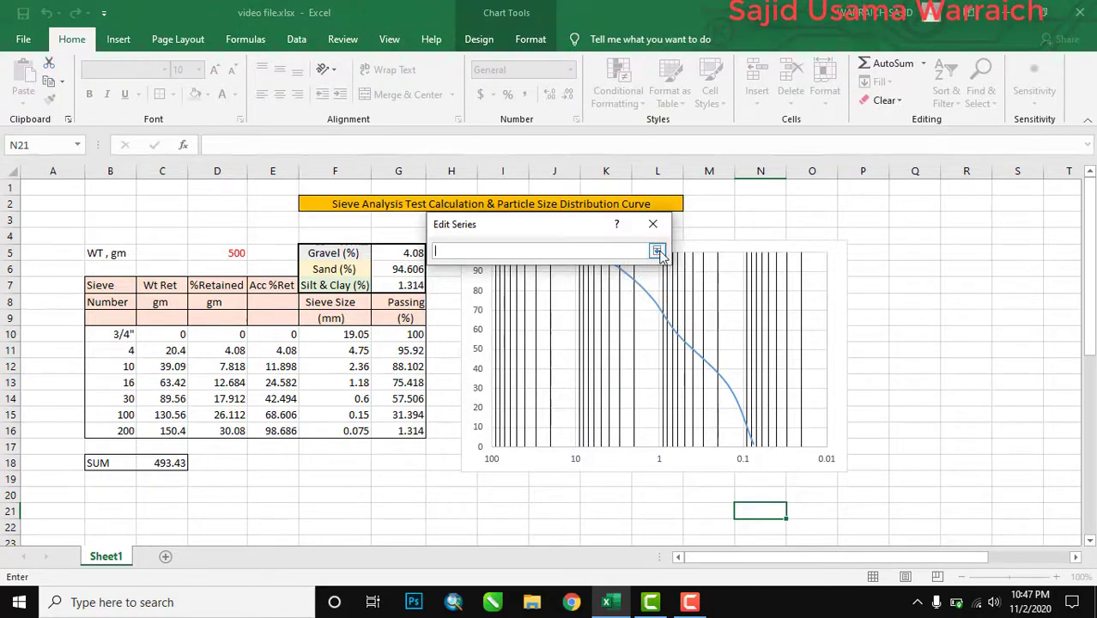
left_click_drag(1088, 319, 1088, 480)
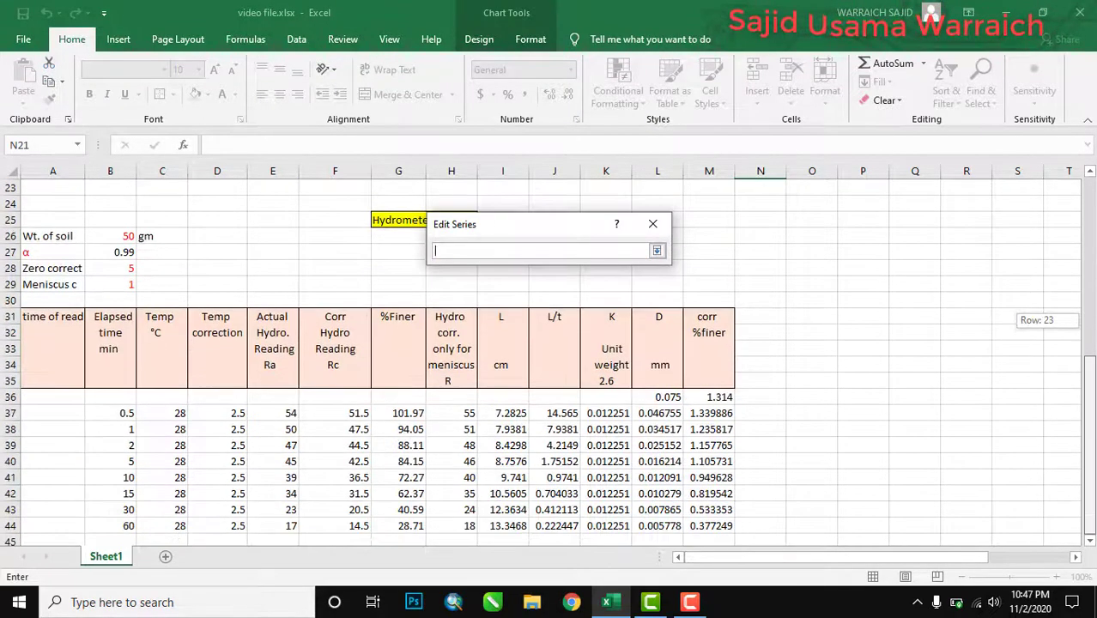
left_click(644, 396)
left_click_drag(643, 397, 657, 529)
left_click(657, 251)
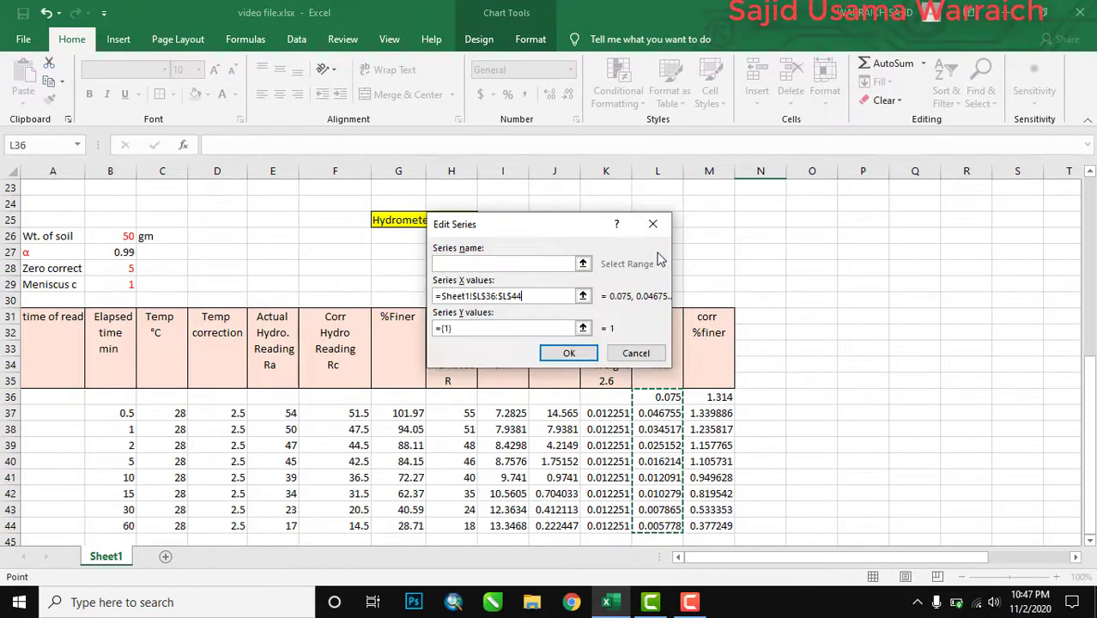
Step: Set the series' Y values to the corrected %finer values in M36:M44 and apply the new series to the chart
left_click(582, 328)
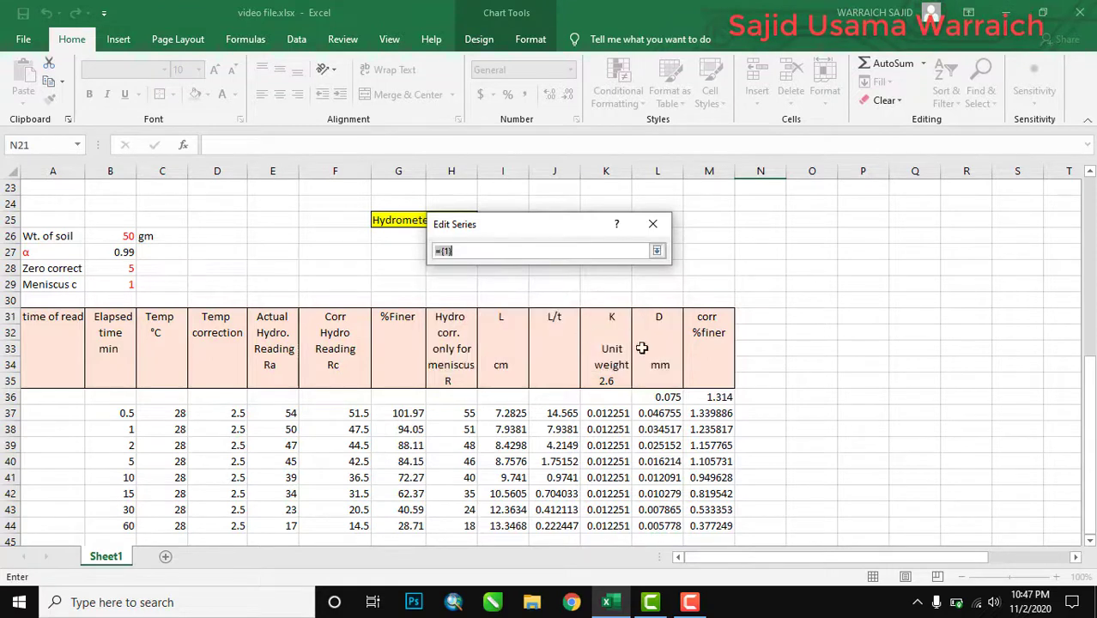
left_click_drag(699, 397, 712, 526)
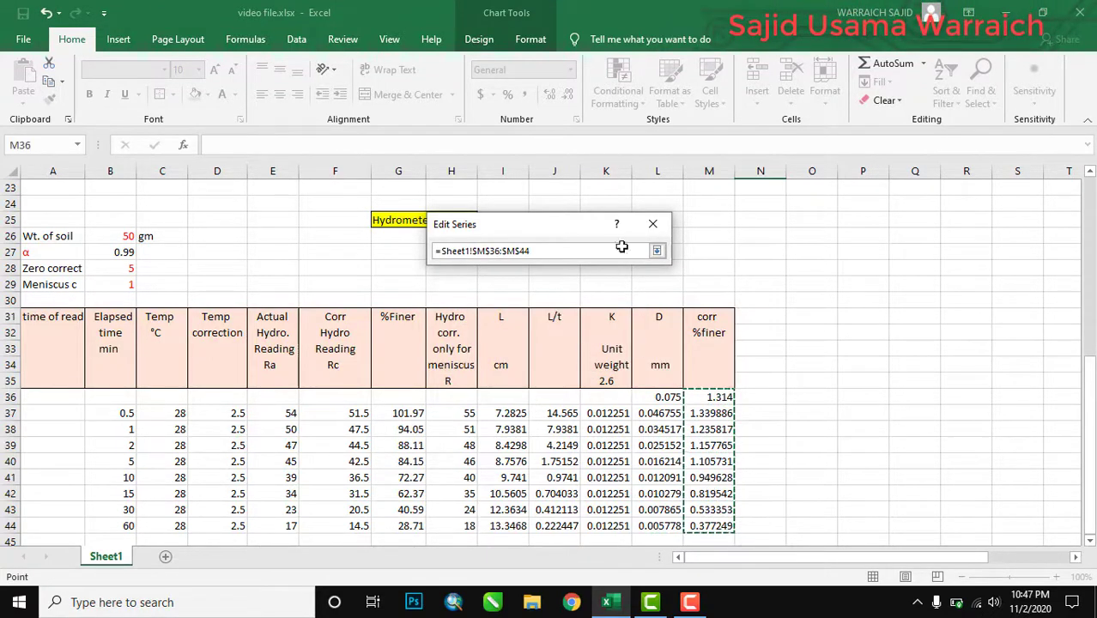
left_click(657, 249)
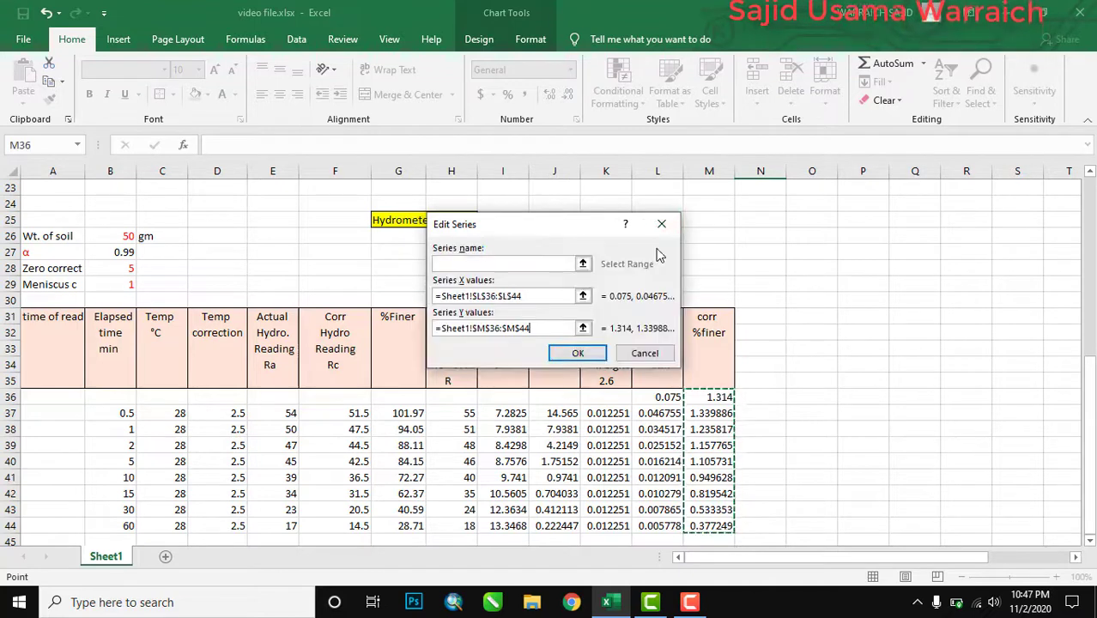
left_click(573, 354)
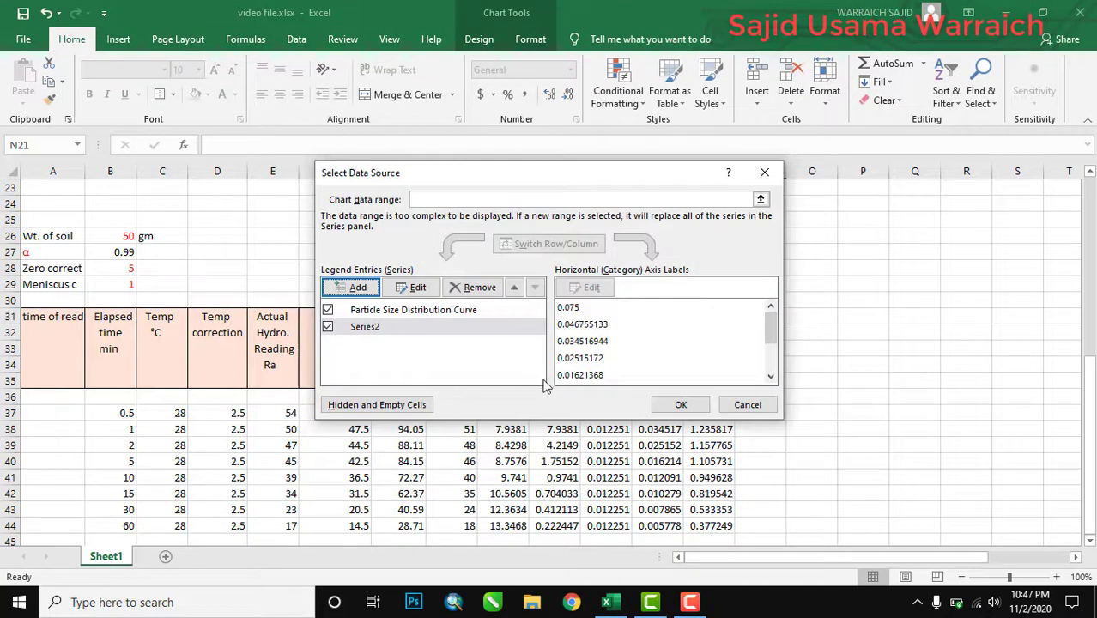
left_click(683, 402)
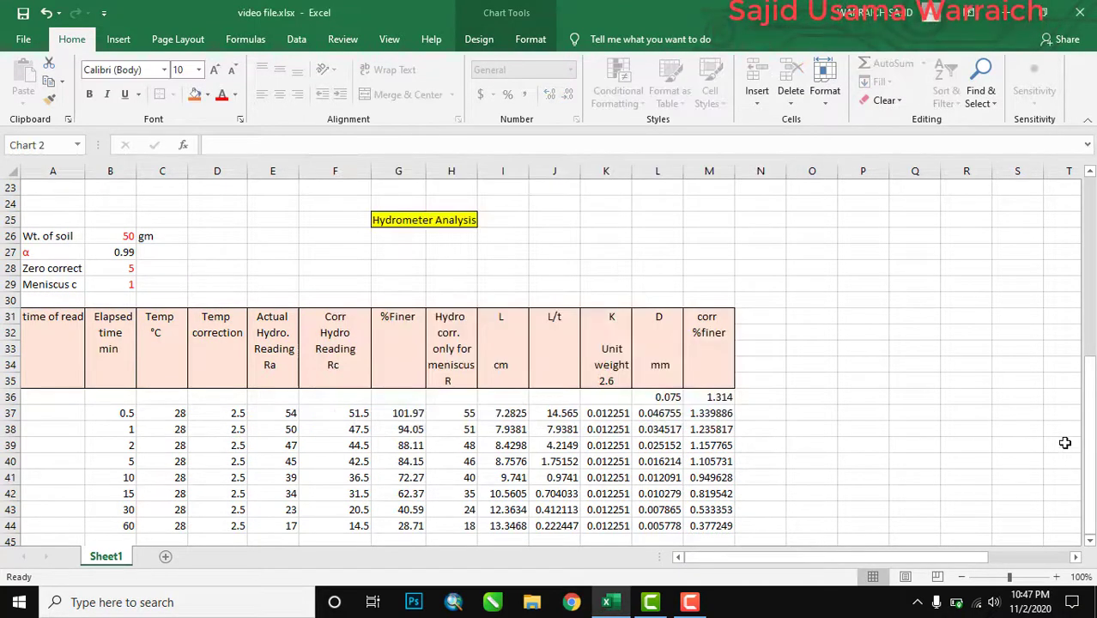
left_click_drag(1092, 446, 1090, 266)
left_click(782, 446)
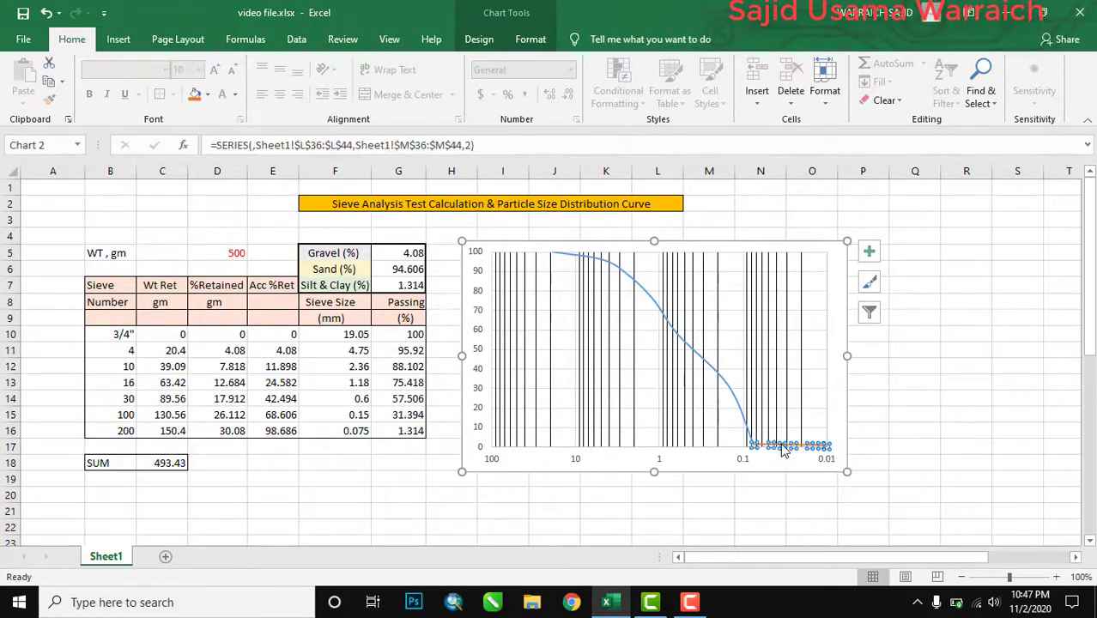
double_click(700, 352)
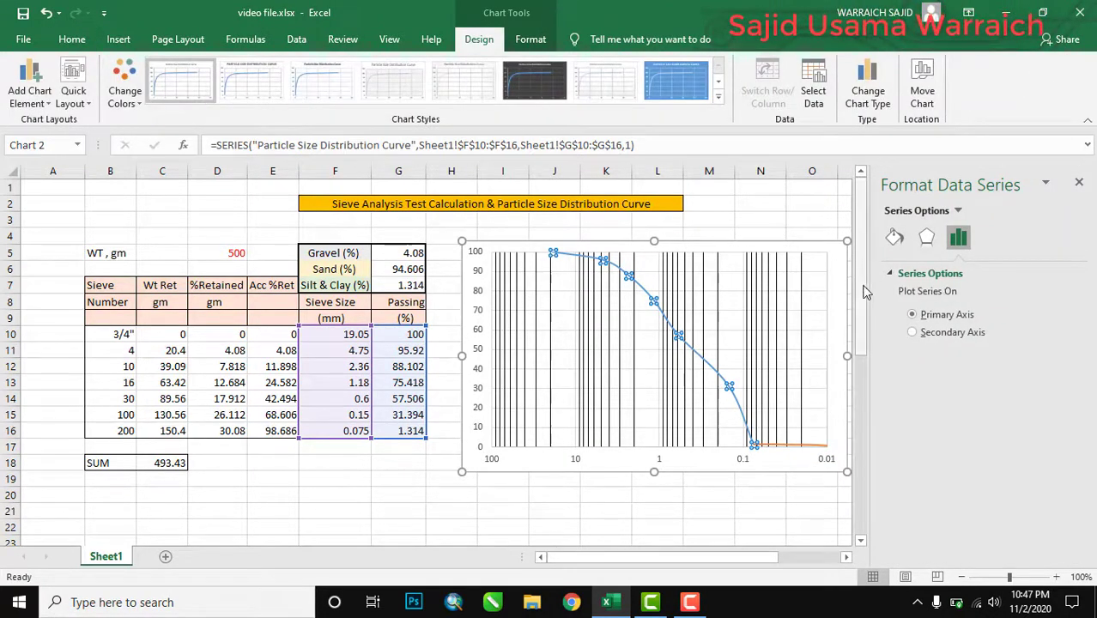
left_click(1079, 182)
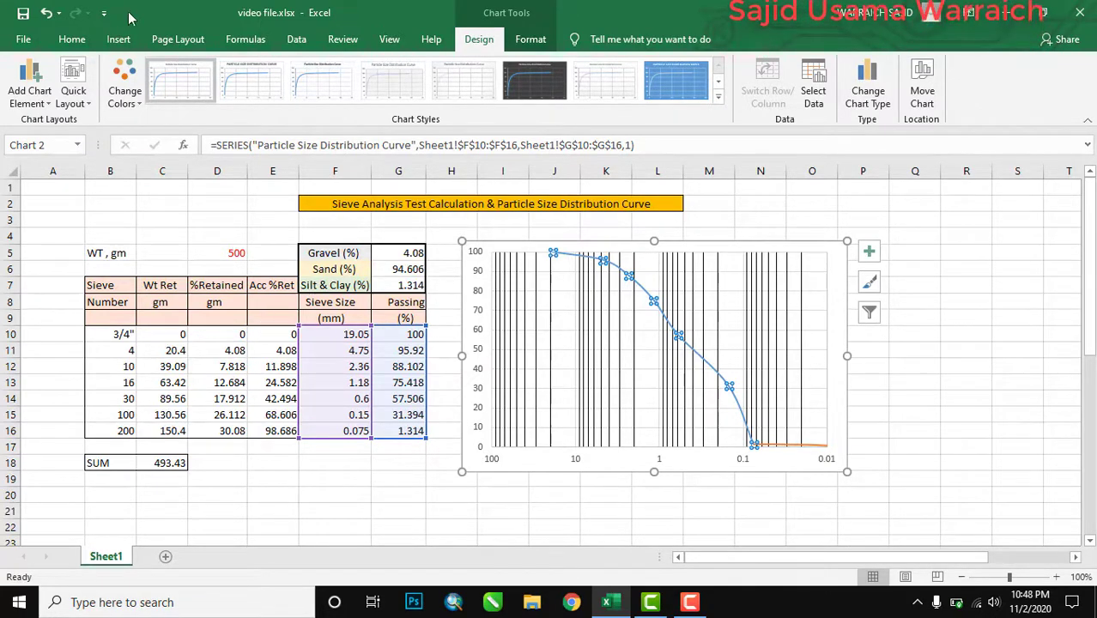
Step: Add a text box reading SILT/CLAY at the top of the chart's fine-particle range and adjust its fit
left_click(118, 43)
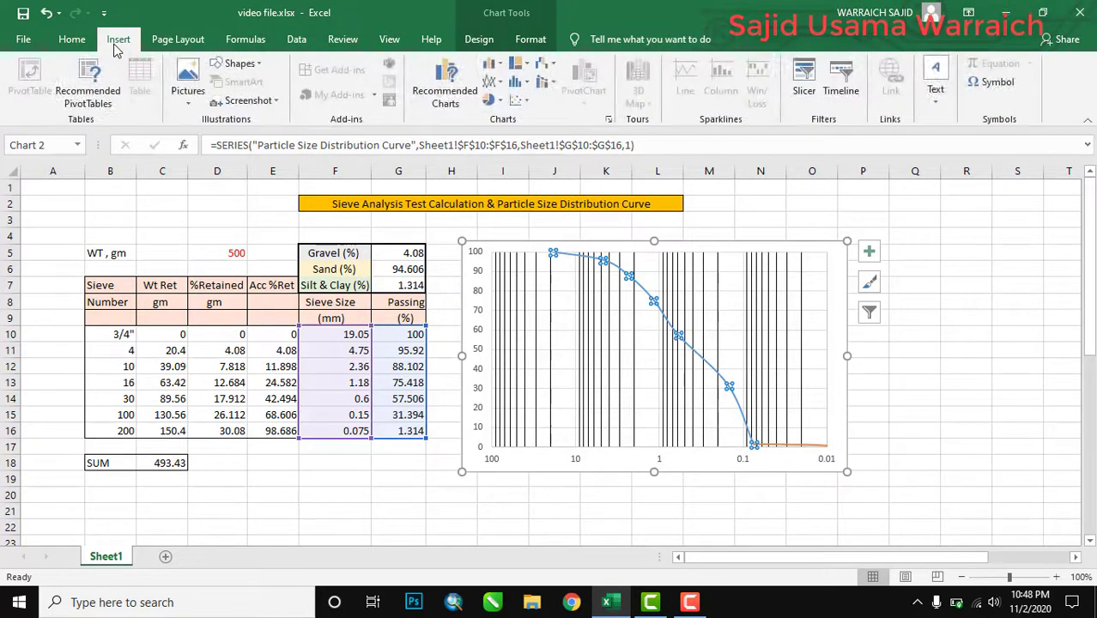
left_click(931, 93)
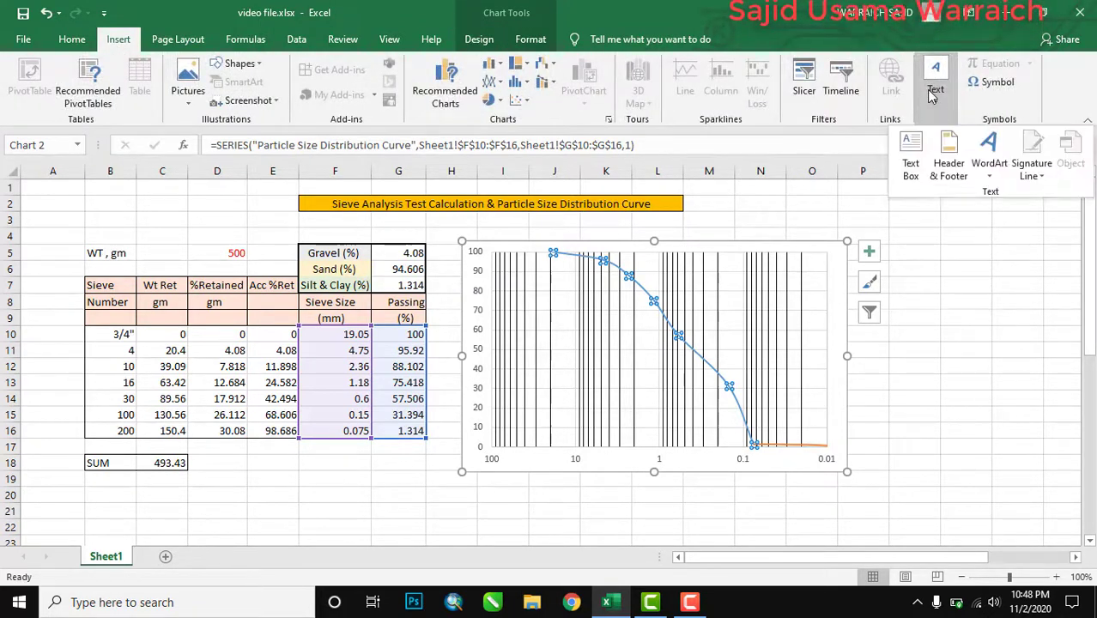
left_click(912, 157)
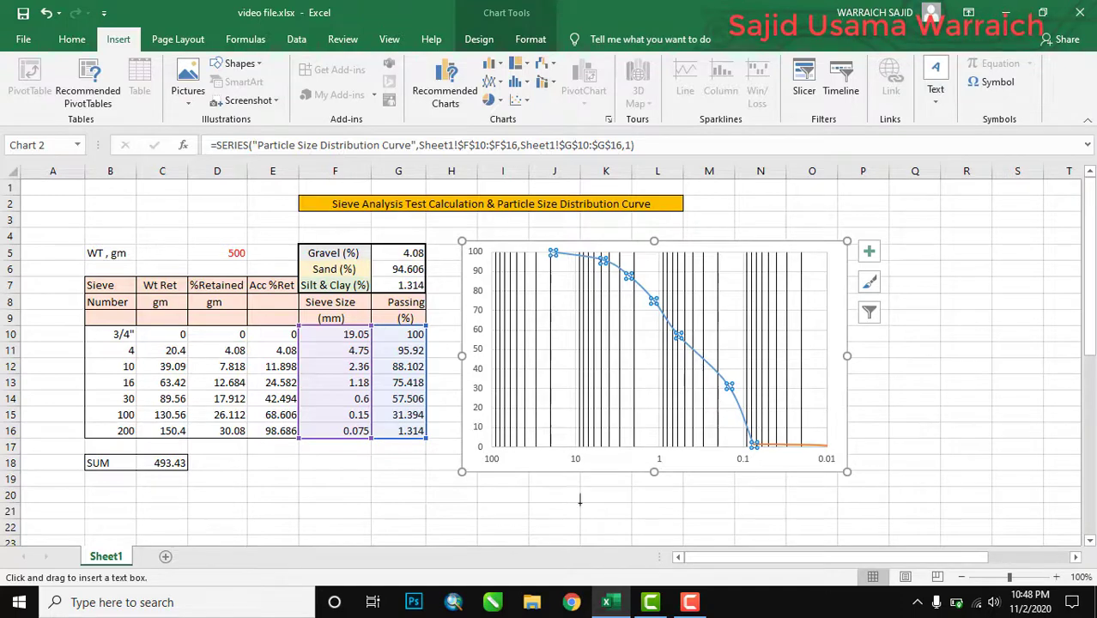
mouse_move(1088, 316)
left_mouse_down()
mouse_move(1088, 333)
mouse_move(1095, 312)
left_mouse_up()
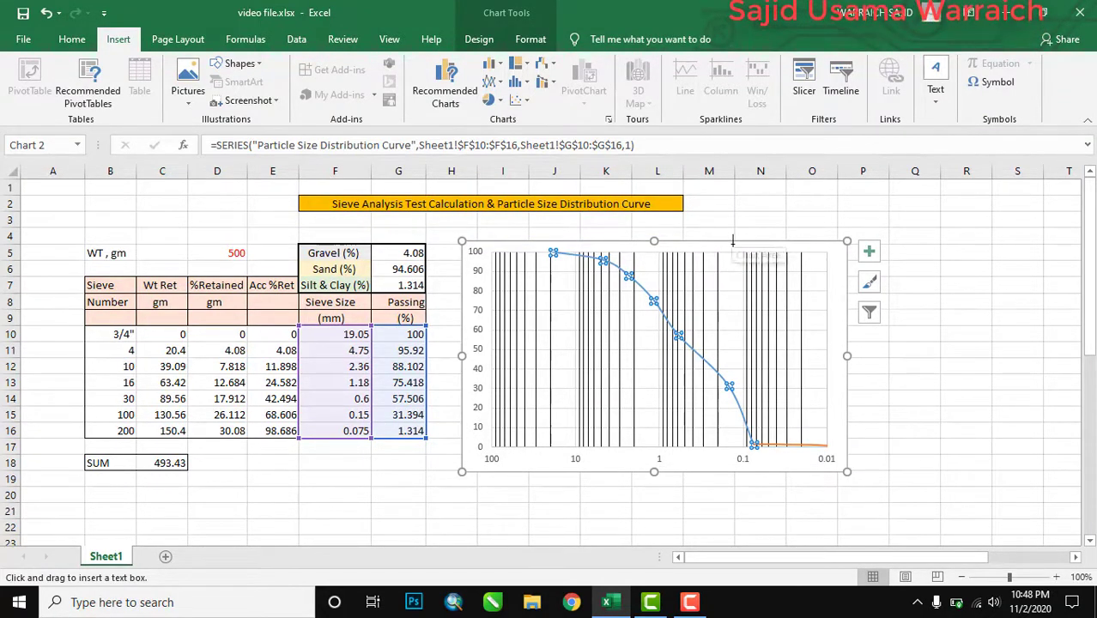
mouse_move(732, 245)
left_mouse_down()
mouse_move(785, 259)
mouse_move(807, 281)
left_mouse_up()
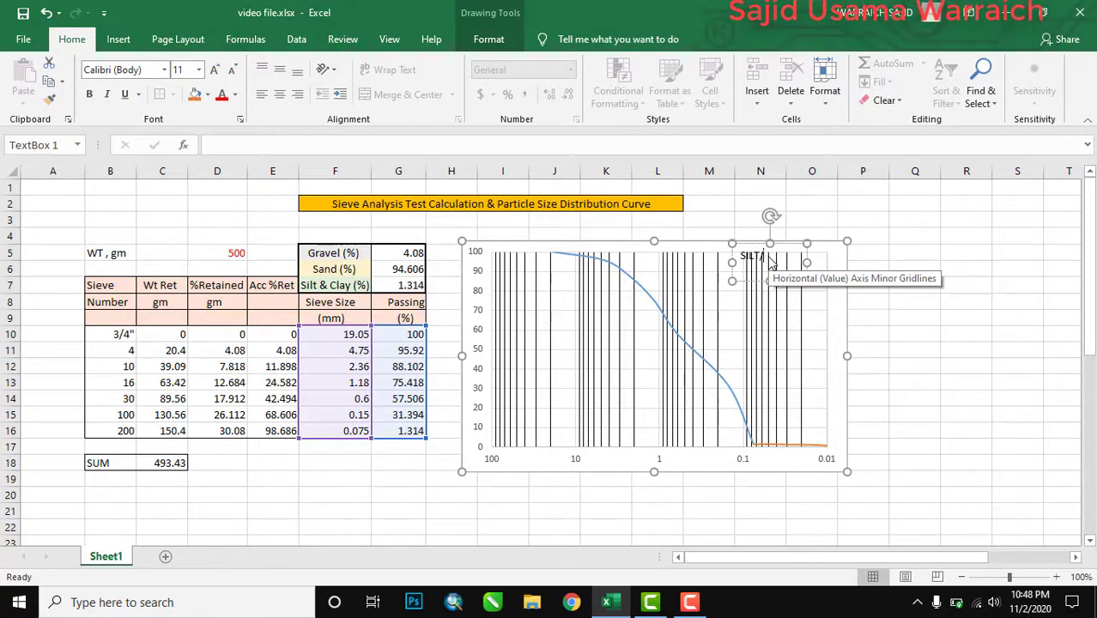
type("SILT/CLAY")
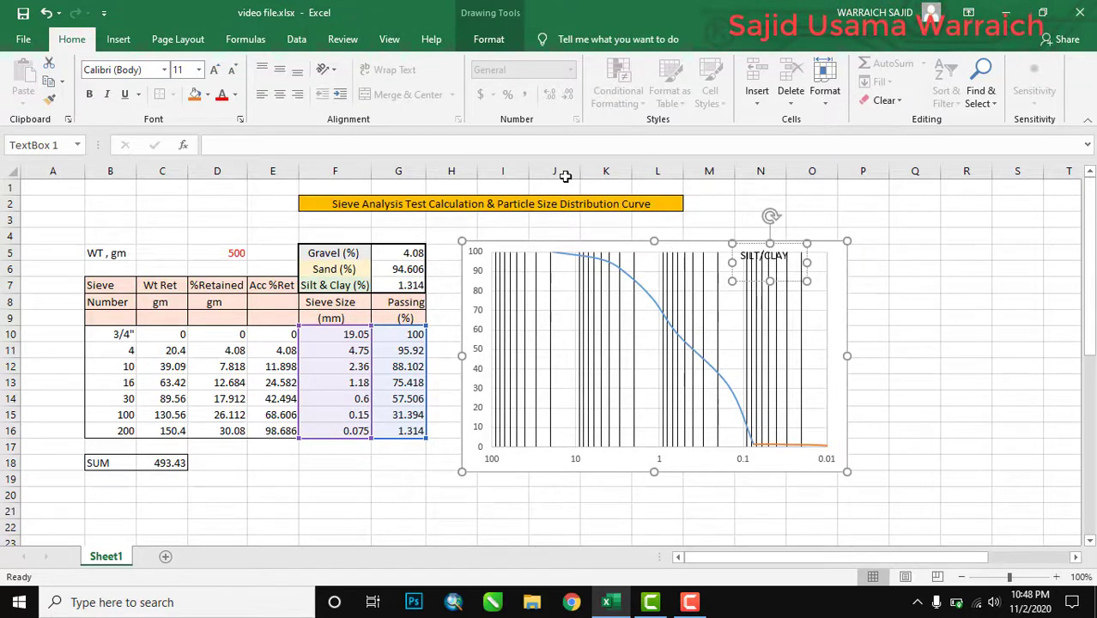
left_click(874, 285)
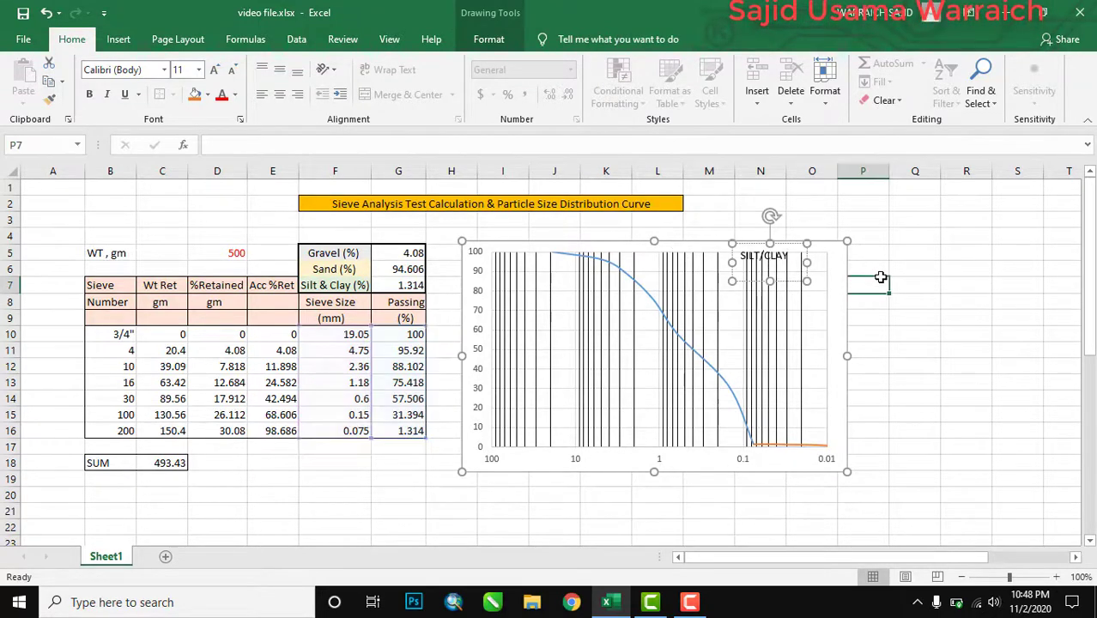
left_click(759, 260)
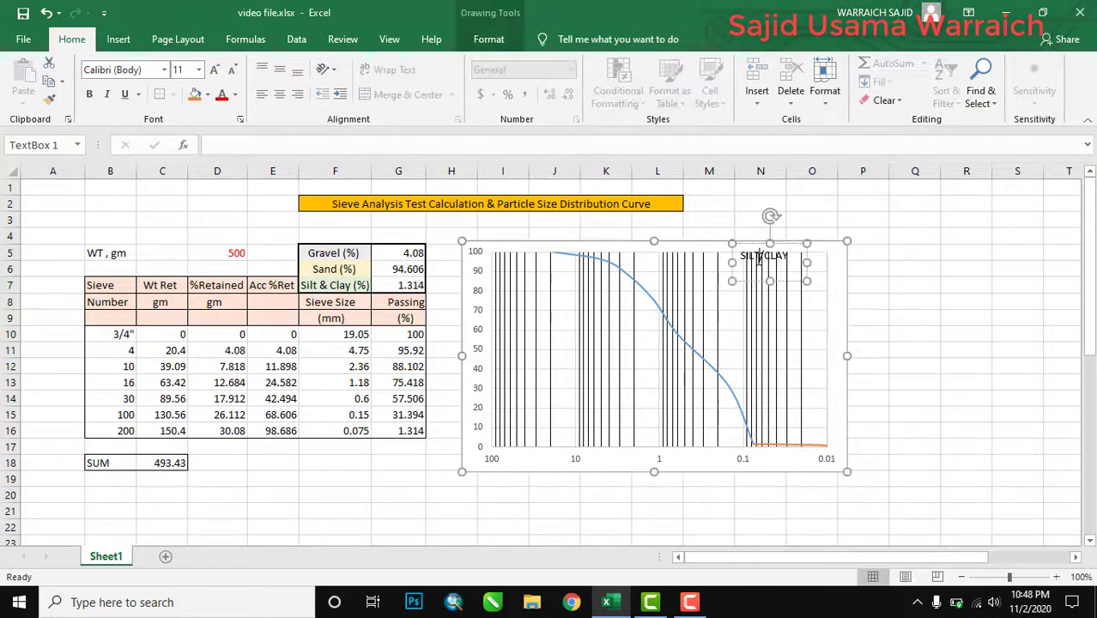
left_click_drag(769, 281, 760, 235)
left_click(760, 225)
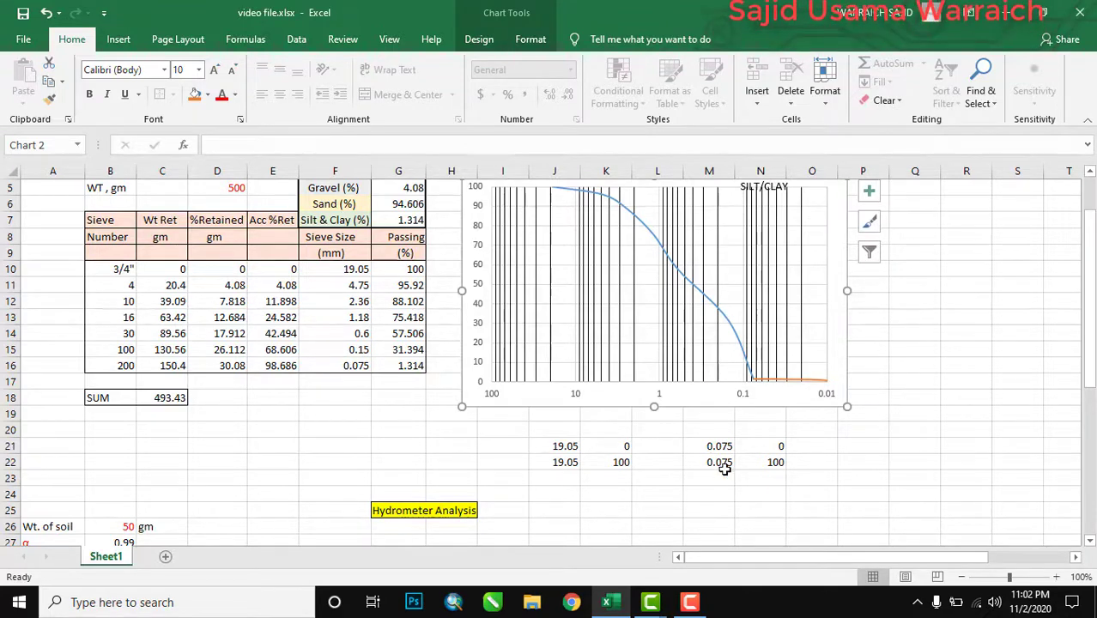
Step: Add another series to the particle size distribution chart with J21:J22 as its X values
left_click(614, 444)
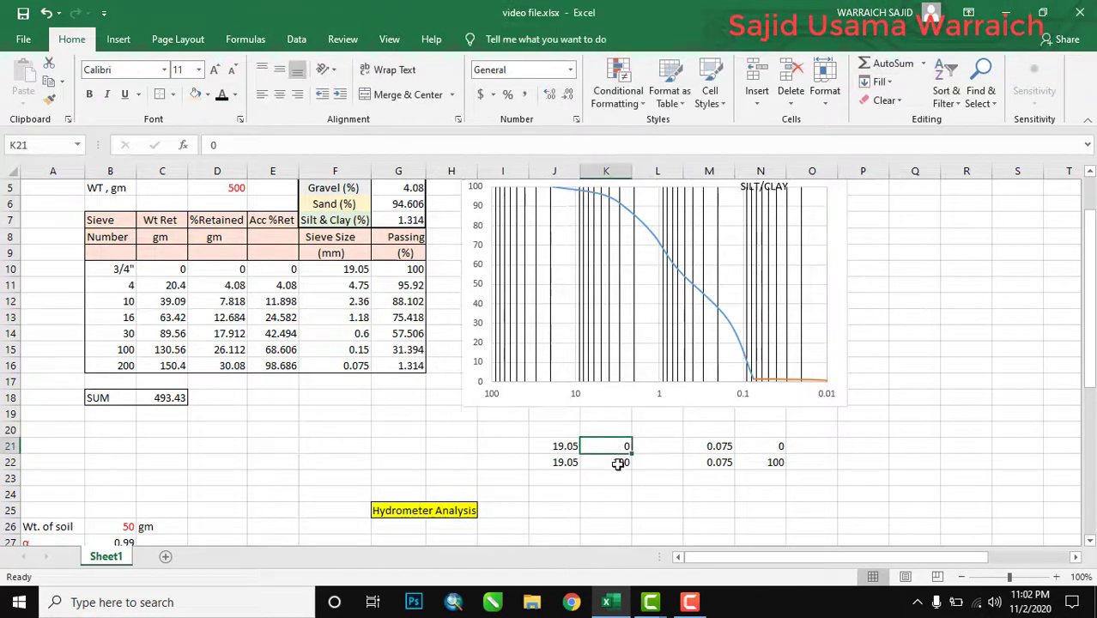
left_click(539, 446)
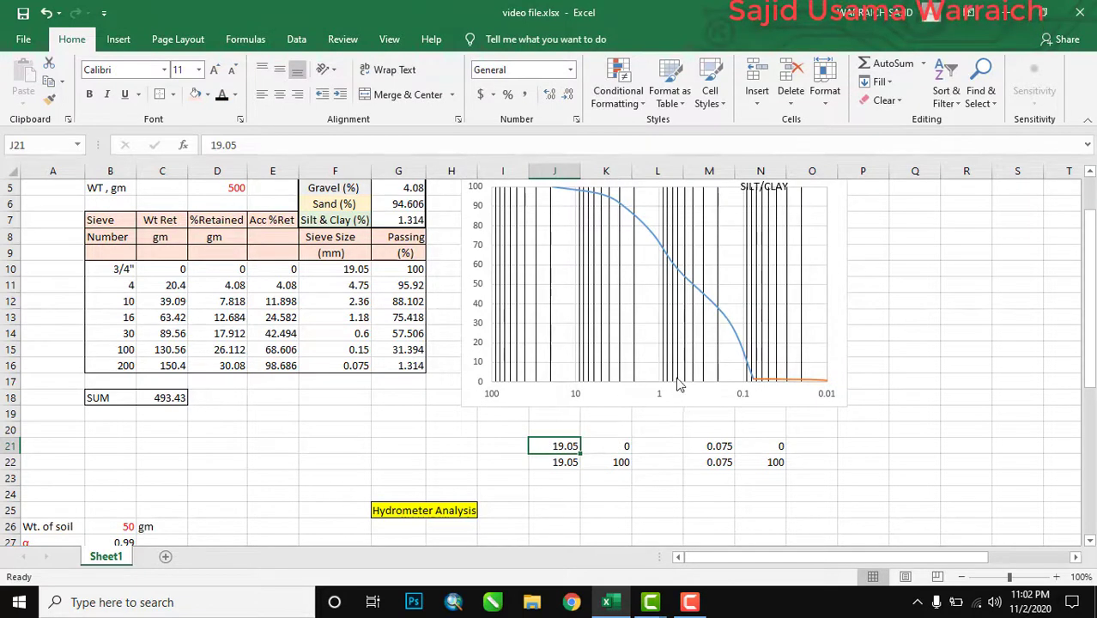
right_click(677, 408)
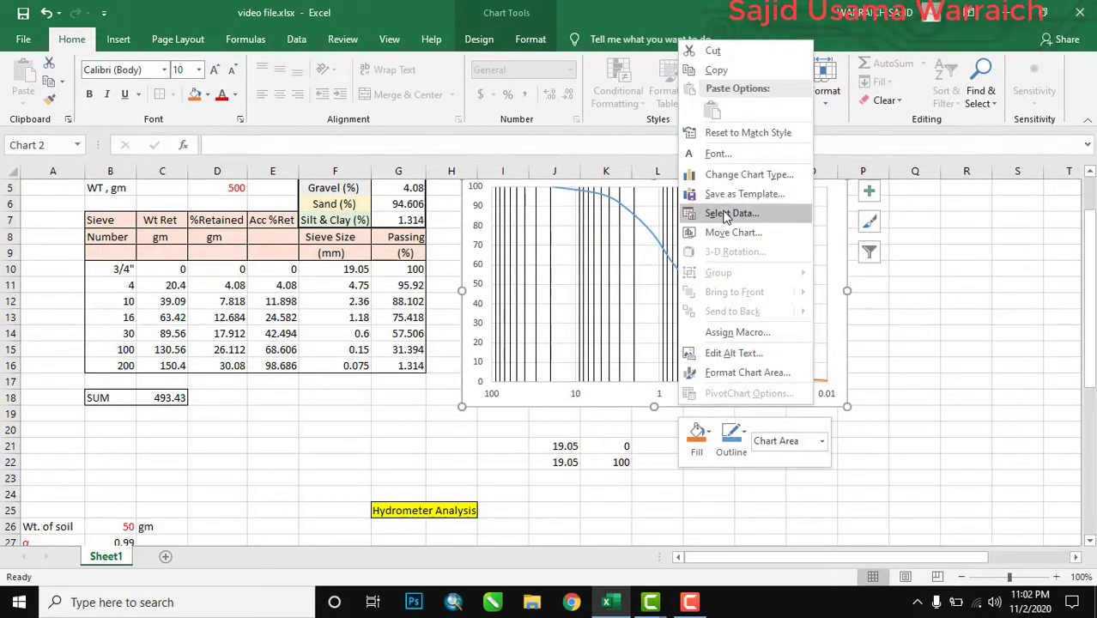
left_click(725, 213)
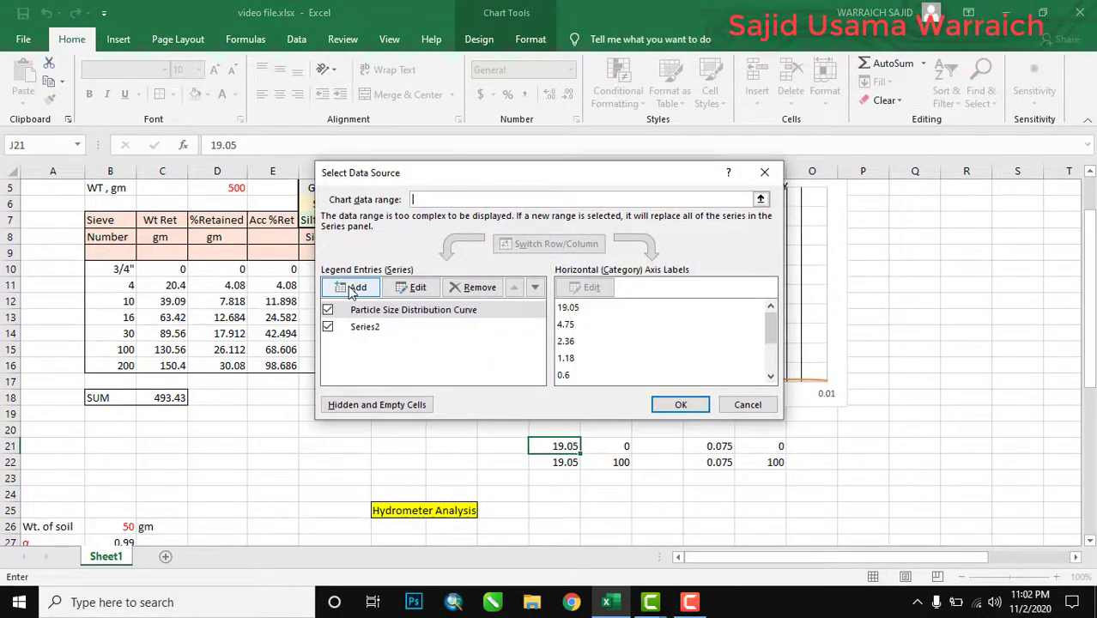
left_click(351, 289)
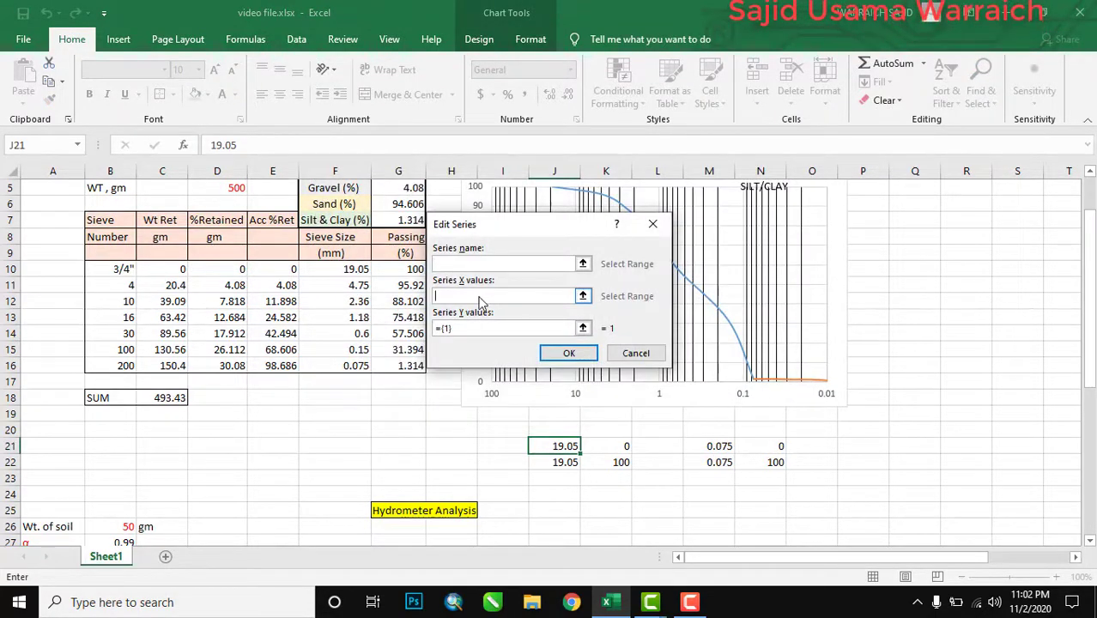
left_click(584, 299)
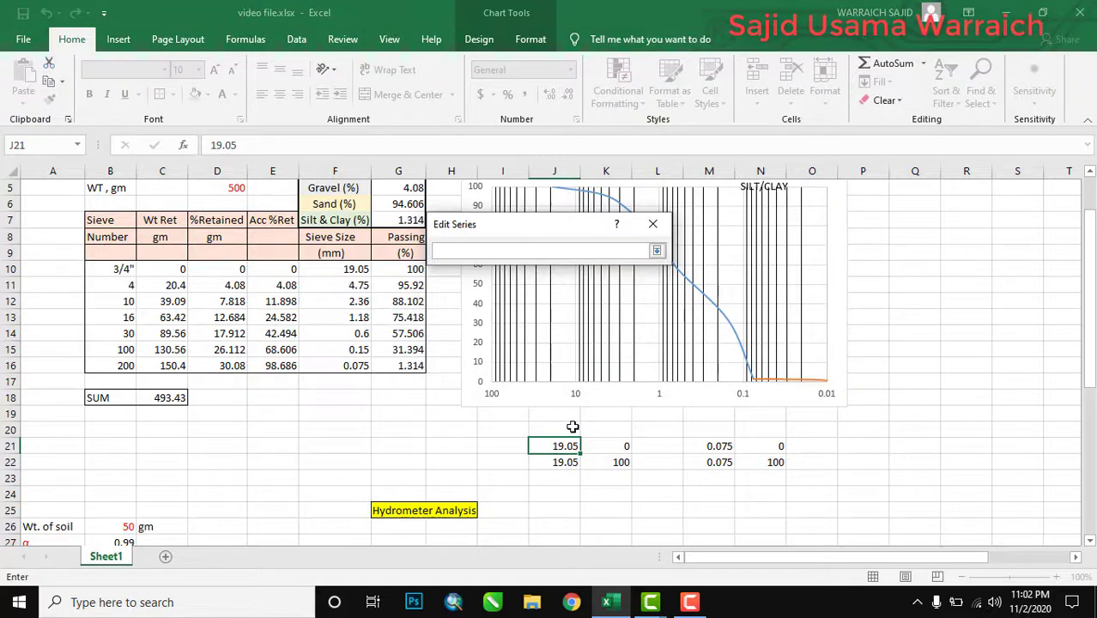
left_click_drag(542, 445, 544, 457)
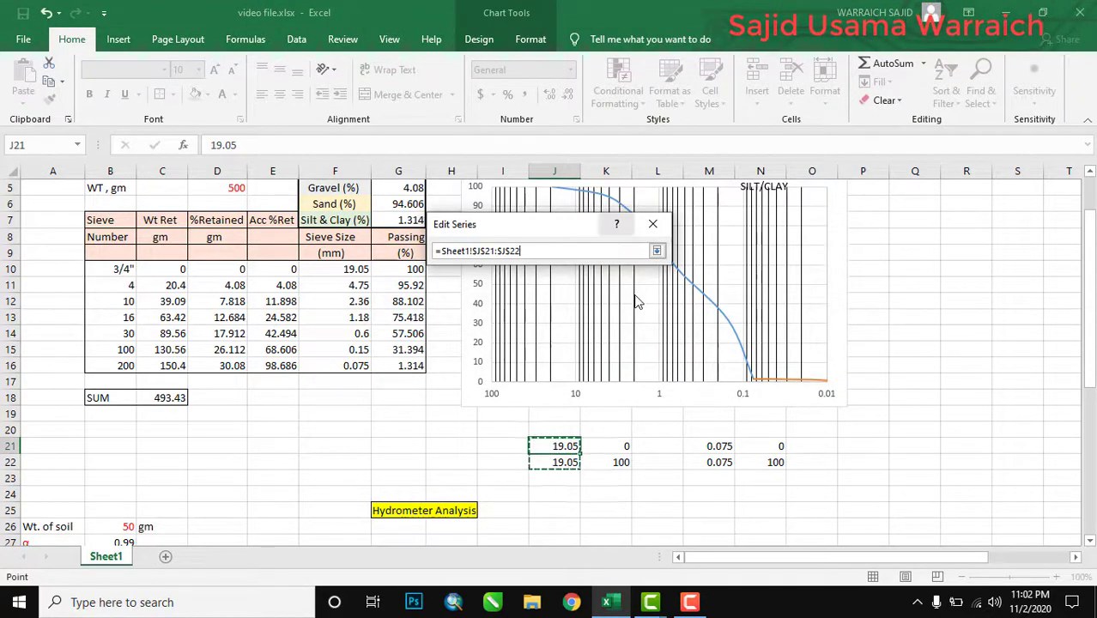
left_click(657, 251)
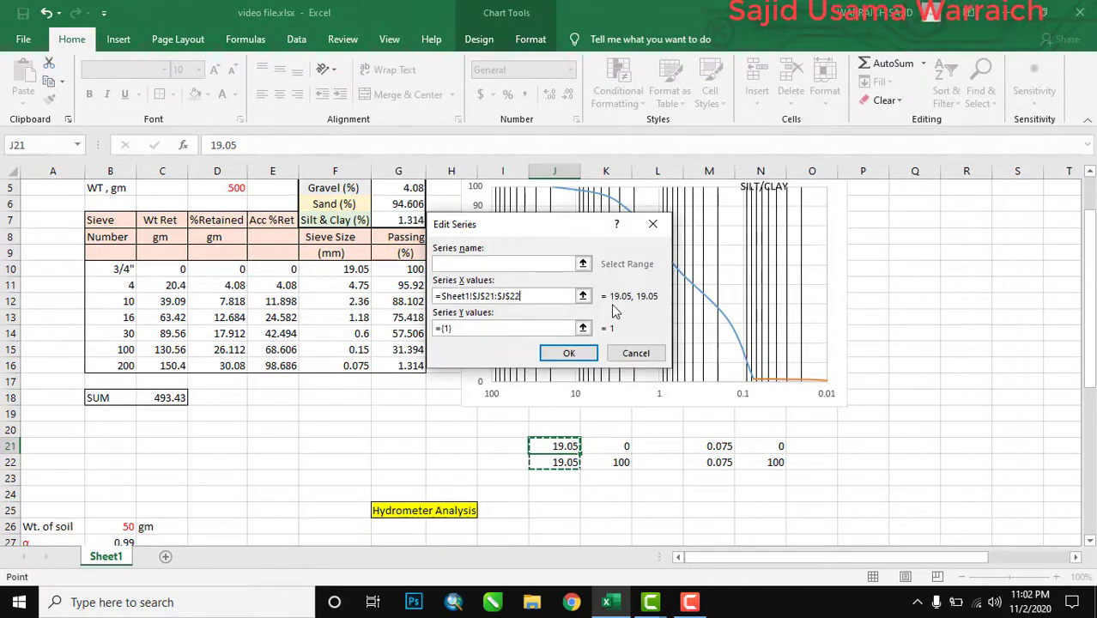
Step: Set the boundary series' Y values to K21:K22 and apply it to the chart as a vertical line
left_click(587, 326)
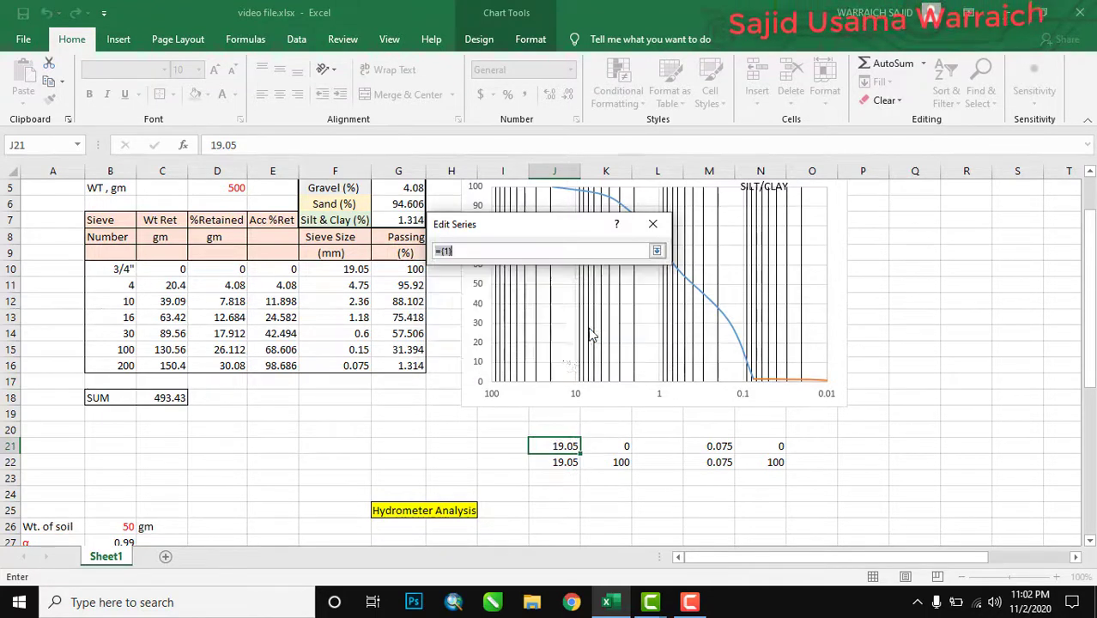
left_click(595, 443)
left_click_drag(614, 449, 607, 473)
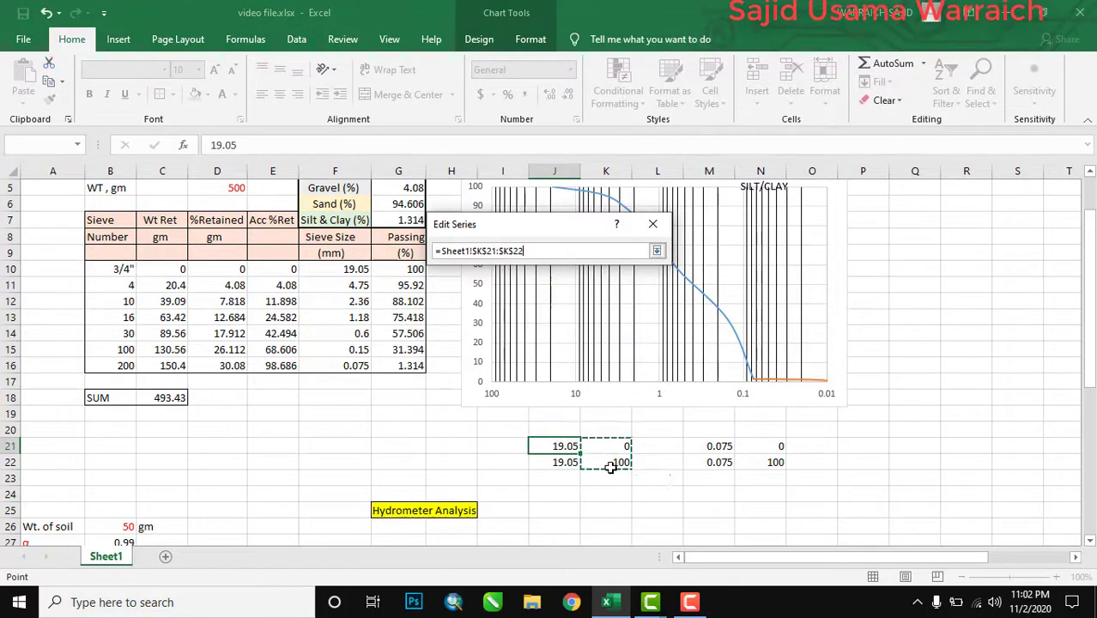
left_click(657, 252)
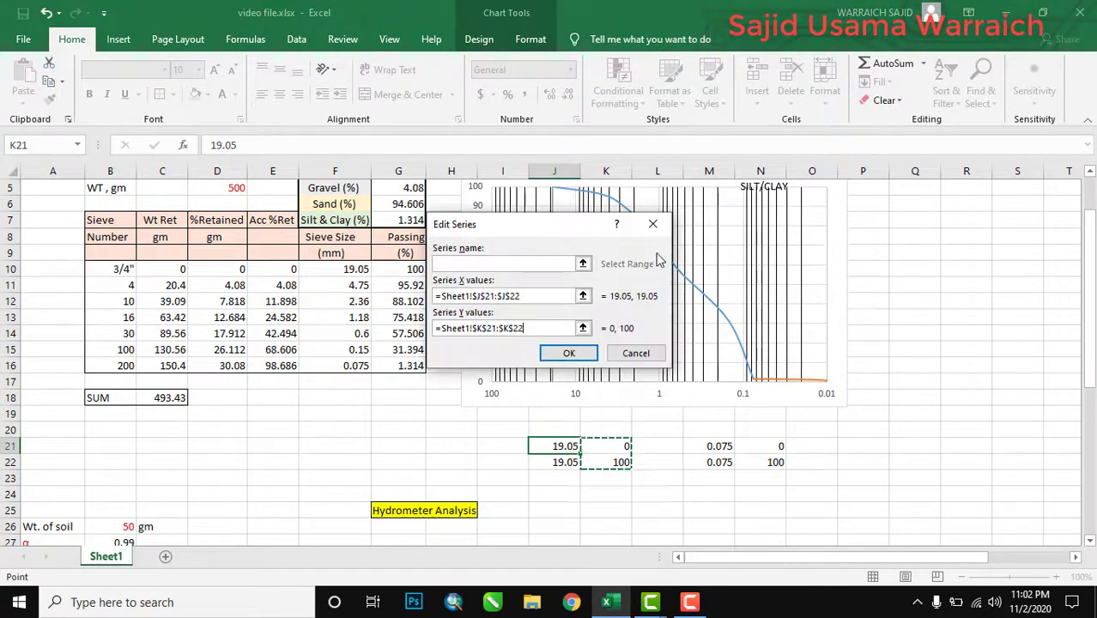
left_click(564, 354)
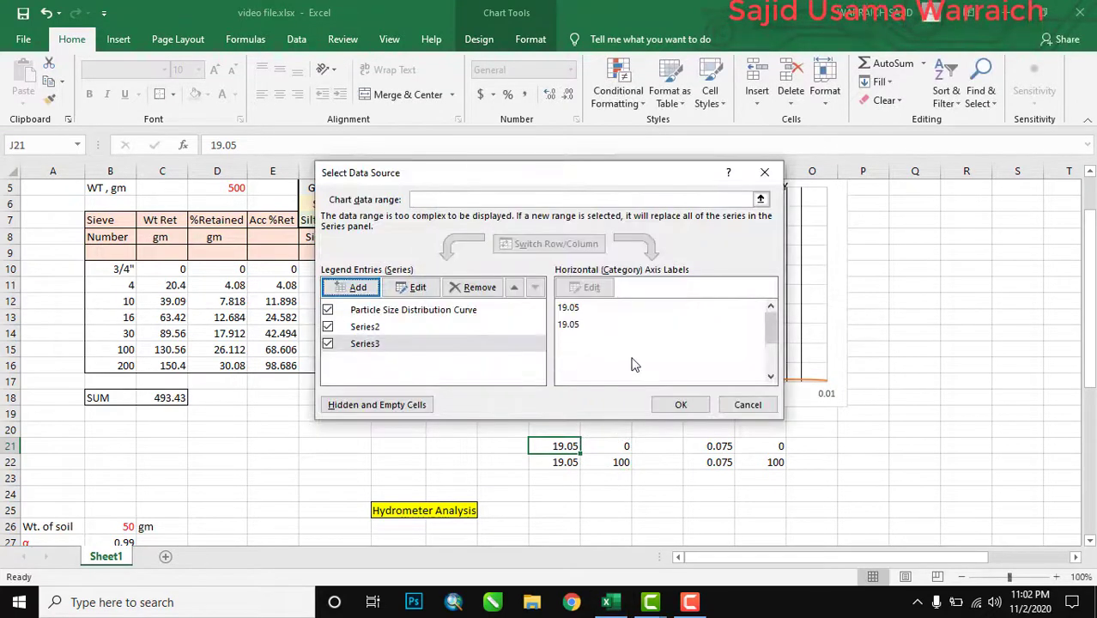
left_click(669, 406)
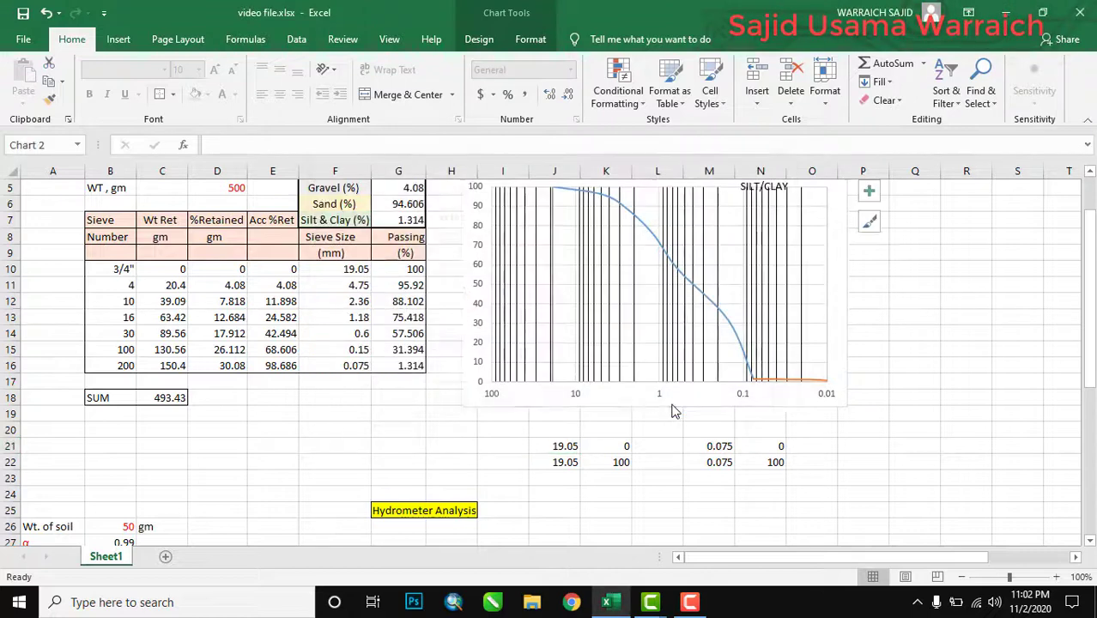
Step: Format the vertical boundary line at 19.05 mm on the distribution chart with a gold line colour and the Dash dash type
double_click(554, 356)
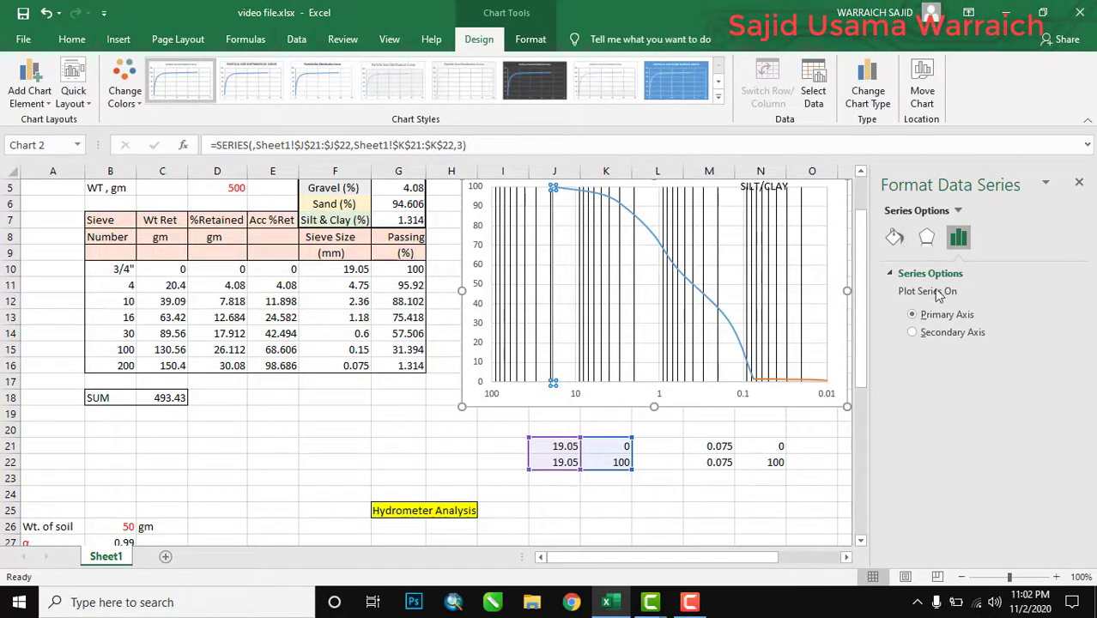
left_click(895, 238)
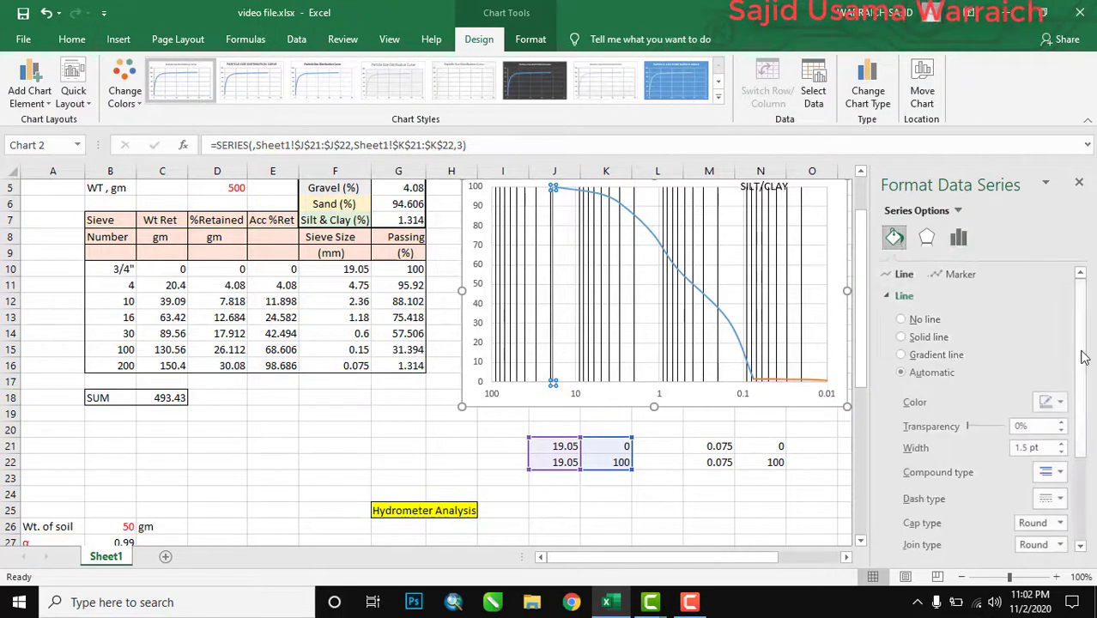
left_click(1064, 402)
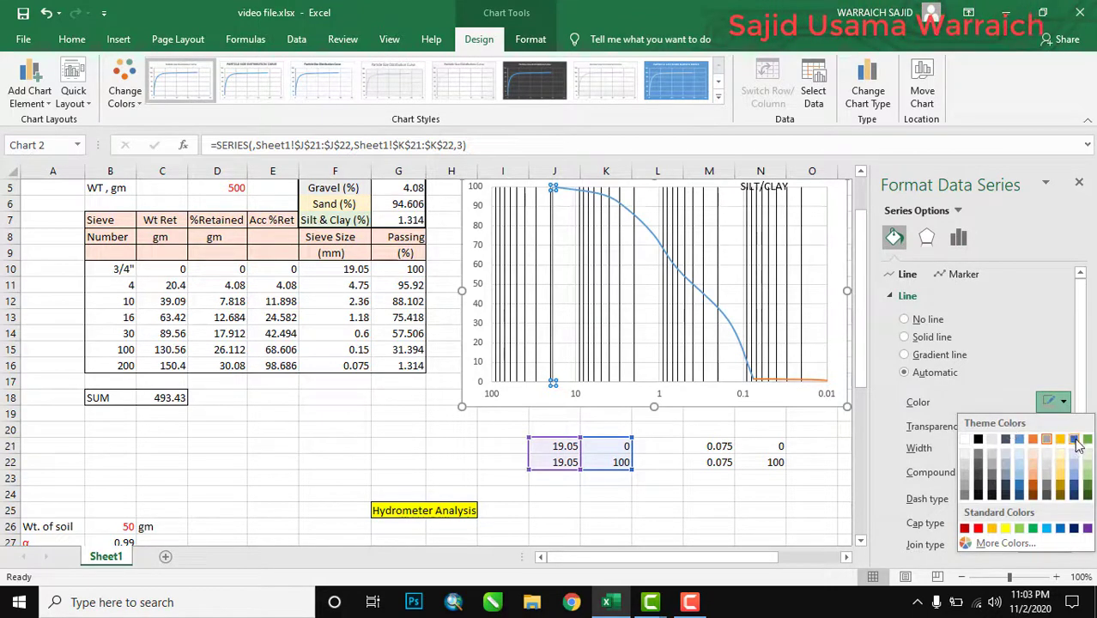
left_click(1061, 441)
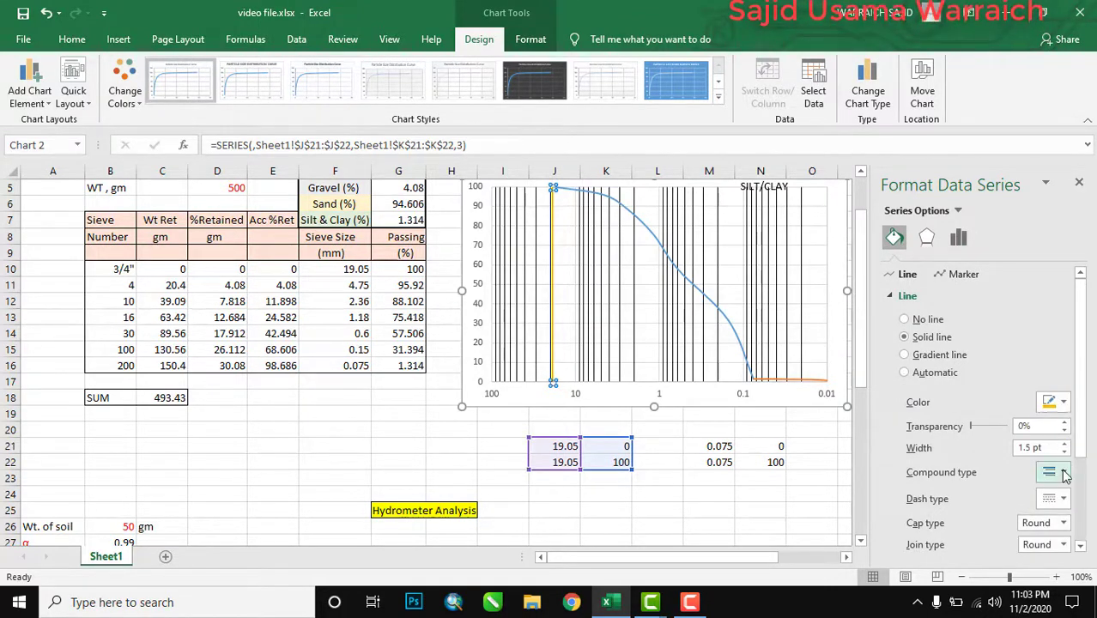
left_click(1061, 497)
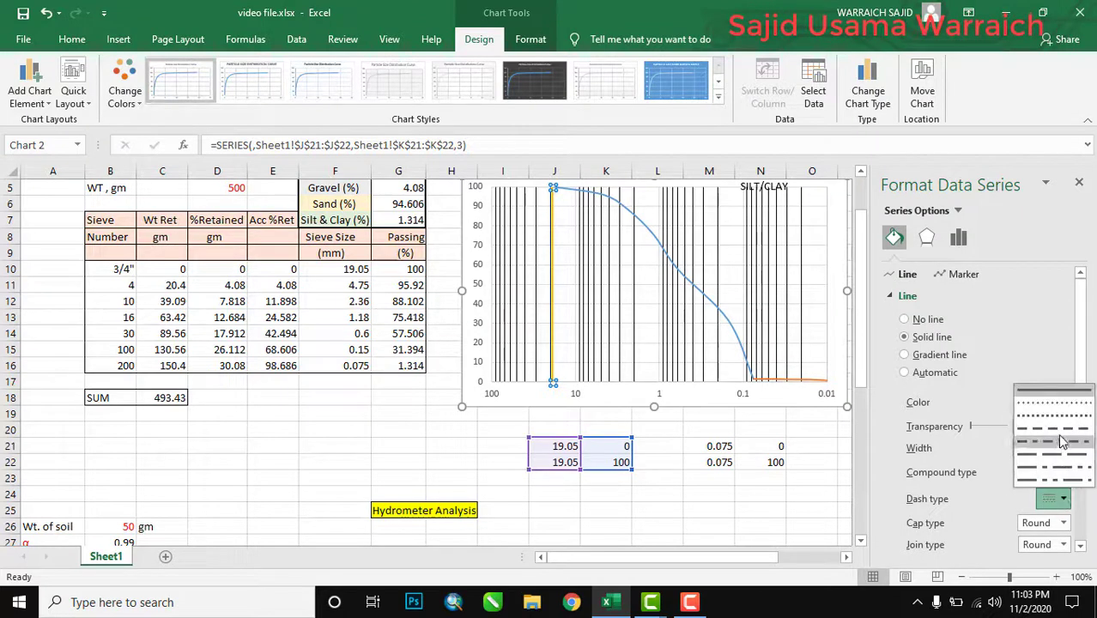
left_click(1053, 429)
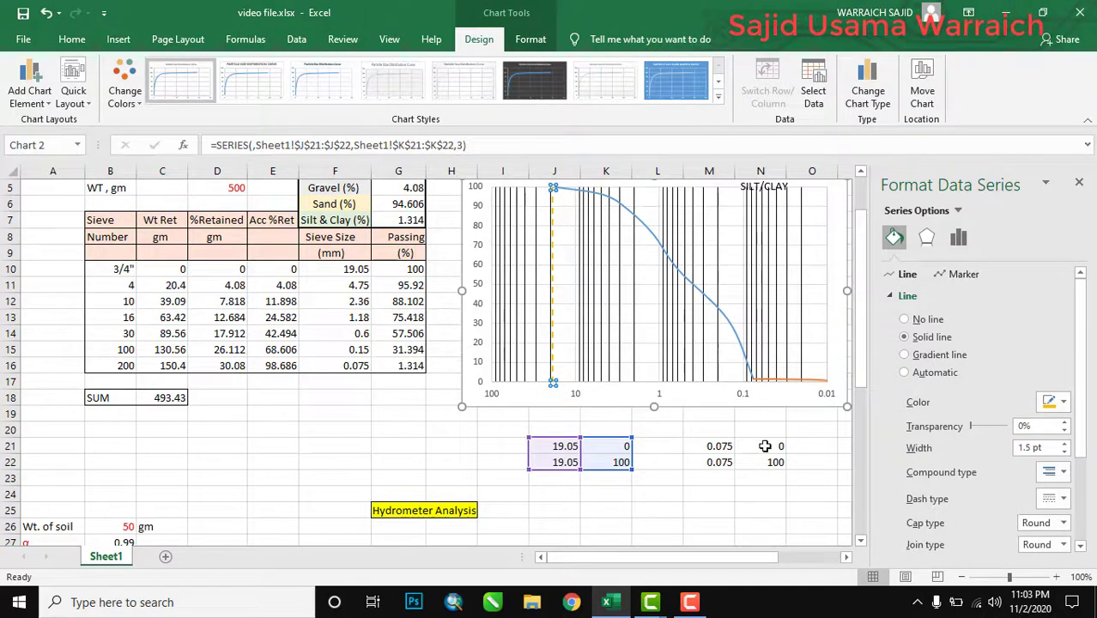
left_click(700, 446)
left_click(712, 458)
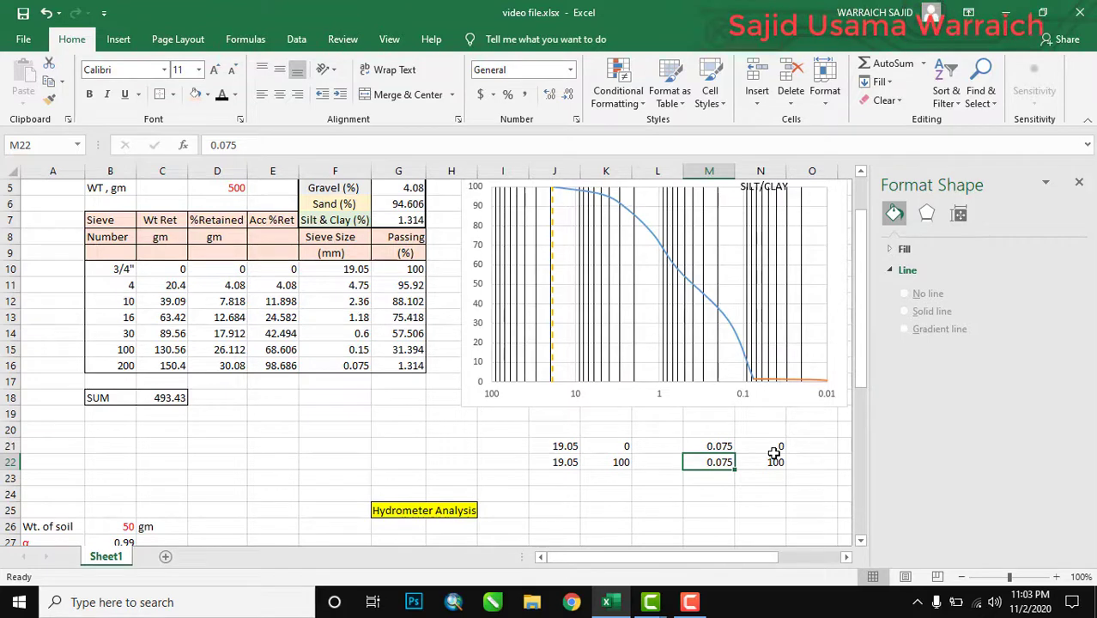
left_click_drag(863, 316, 864, 230)
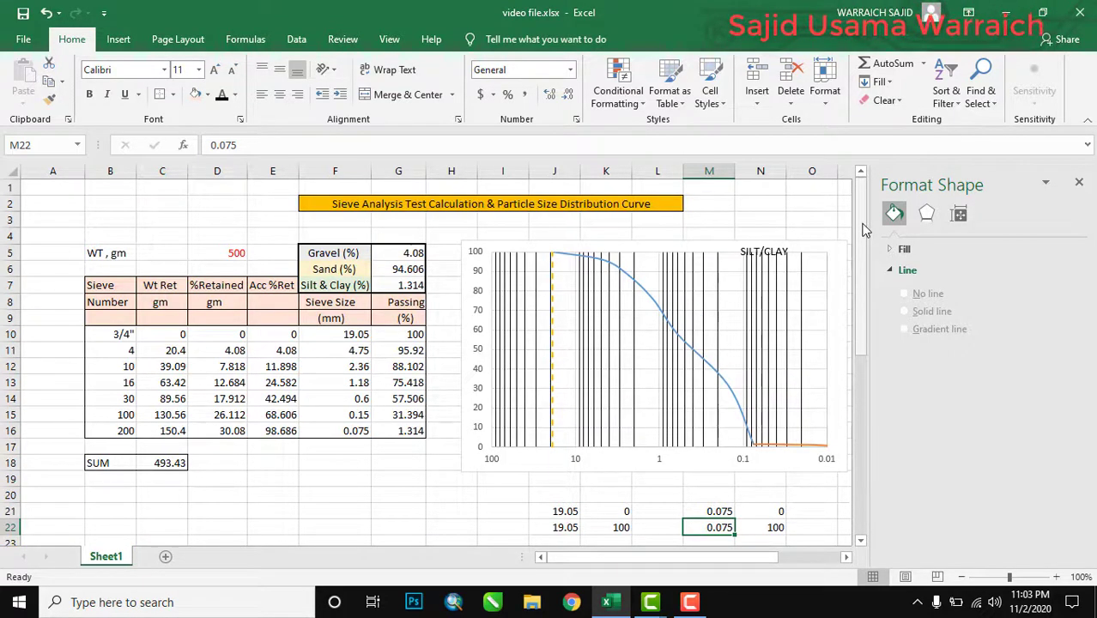